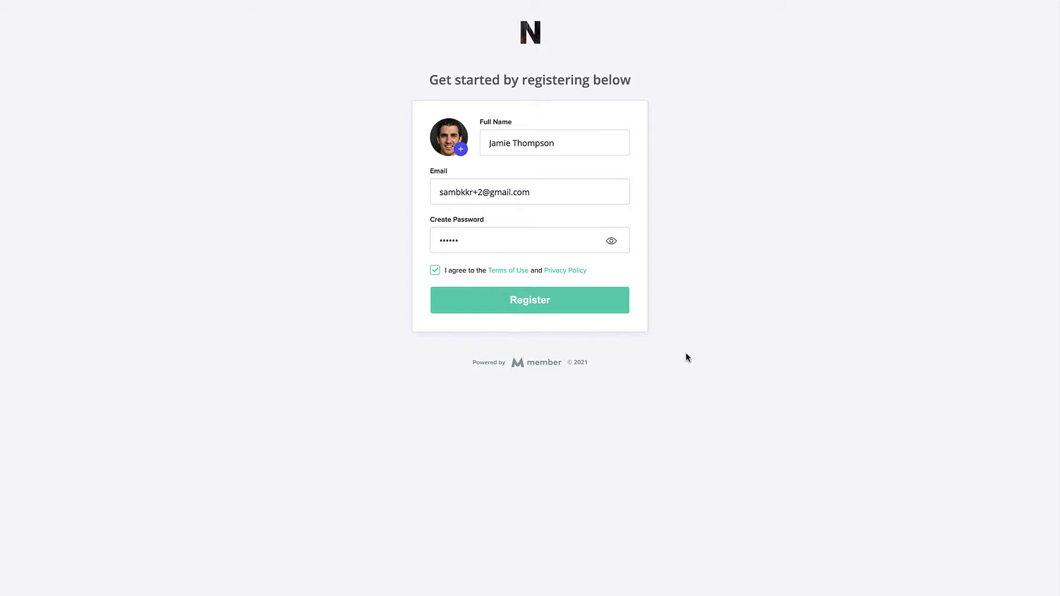
Step: Submit the registration form to create the student account and reach Challenge Home
{"action": "left_click", "coordinate": [531, 305]}
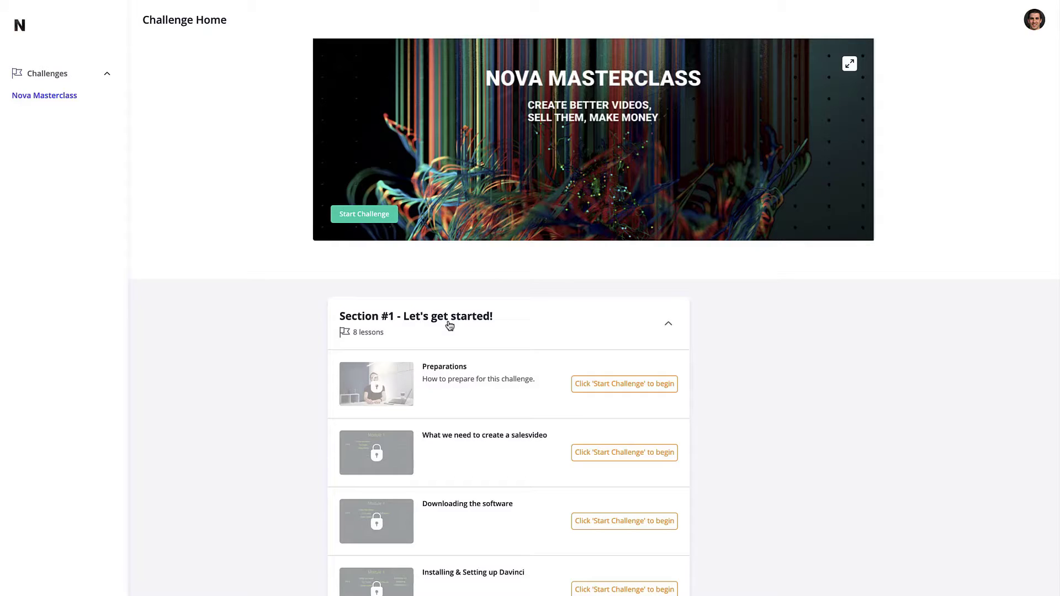
Step: Start the Nova Masterclass challenge and open the Day 1 - Preparations lesson
{"action": "left_click", "coordinate": [389, 217]}
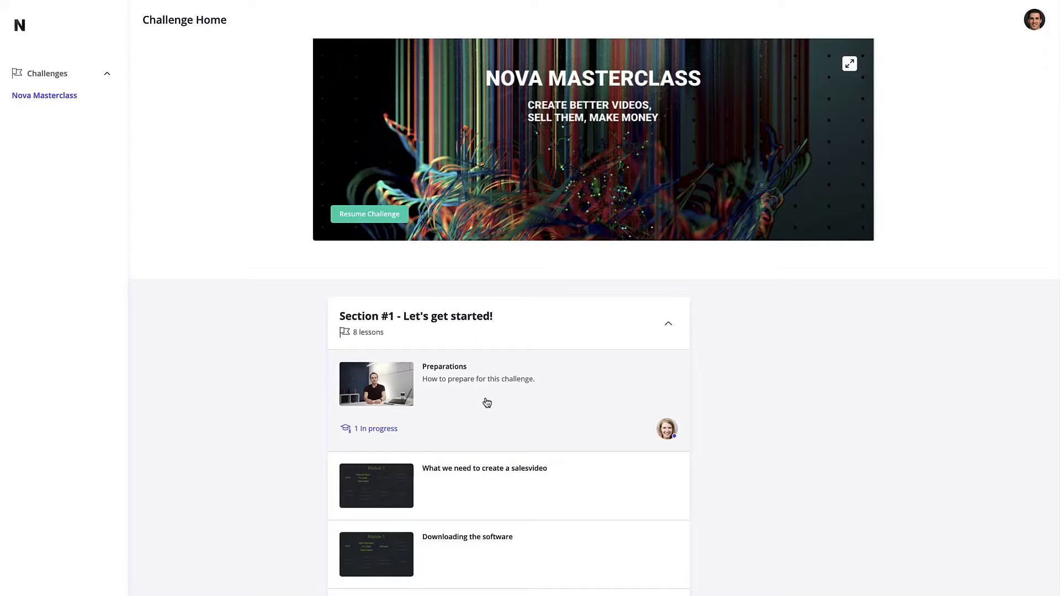
{"action": "left_click", "coordinate": [468, 379]}
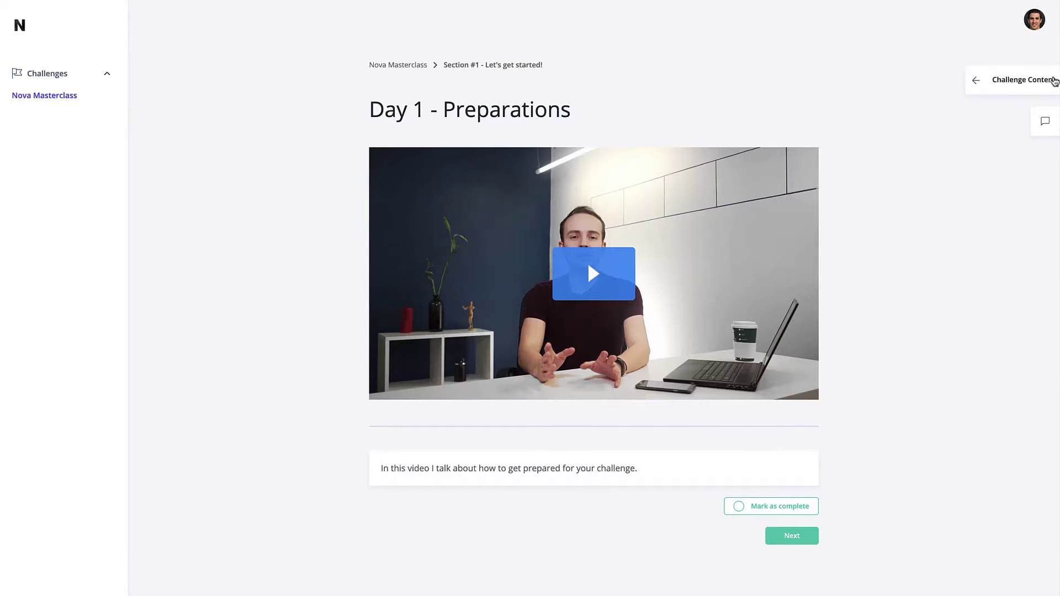
Step: Check the Challenge Content and Comments panels, then return to the Nova Masterclass home
{"action": "left_click", "coordinate": [1050, 80]}
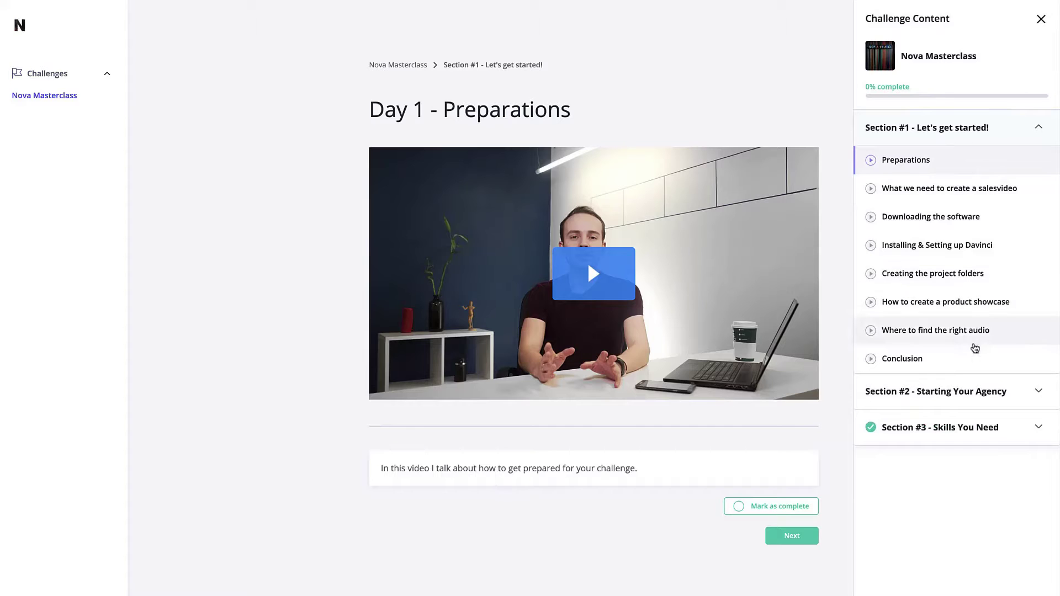
{"action": "left_click", "coordinate": [1041, 20]}
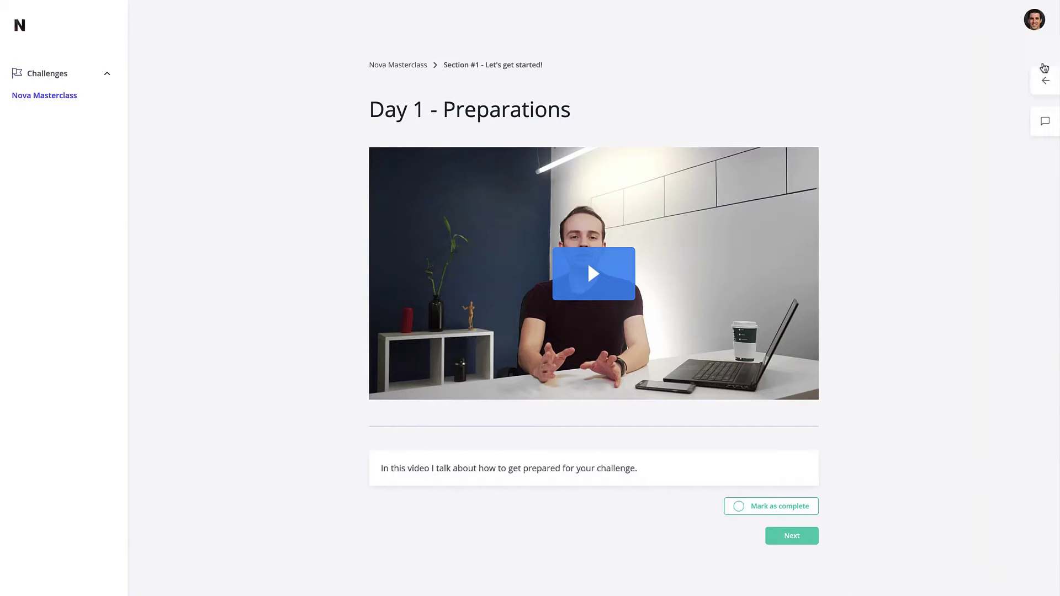
{"action": "left_click", "coordinate": [1043, 133]}
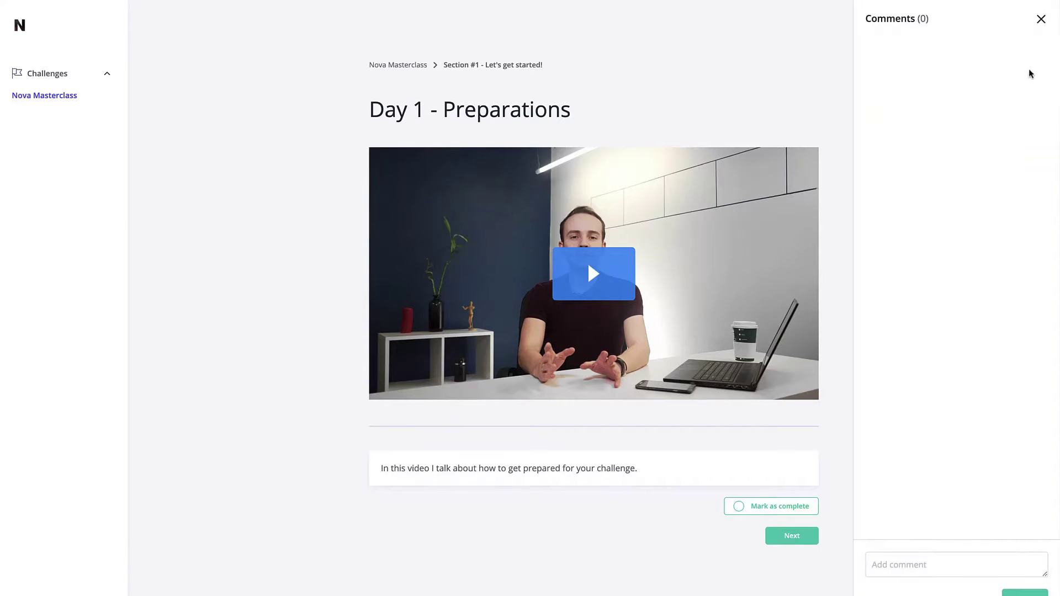
{"action": "left_click", "coordinate": [1041, 19]}
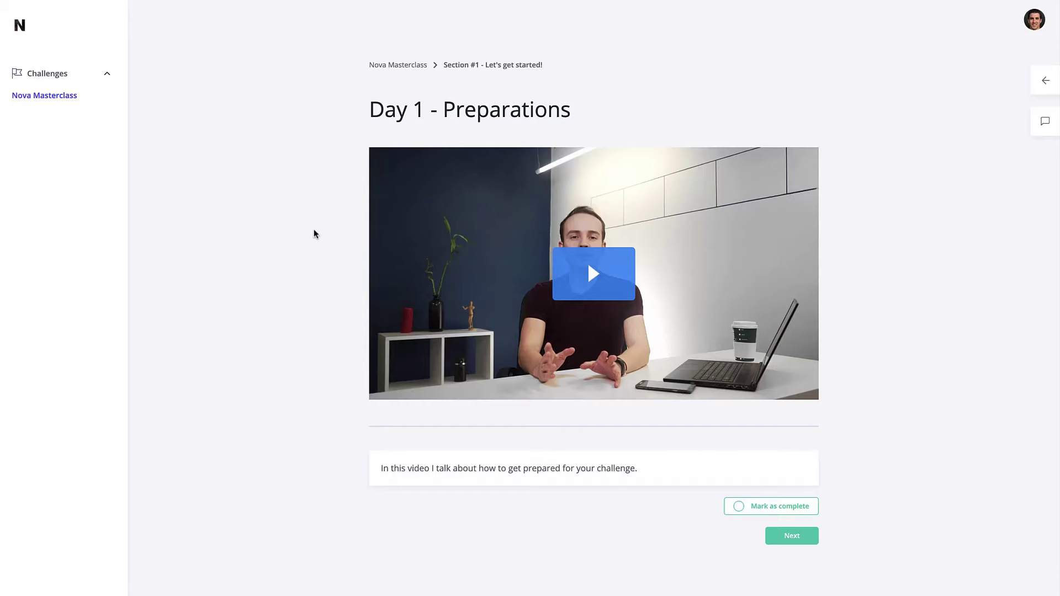
{"action": "left_click", "coordinate": [421, 65]}
Step: Collapse Section #1, expand Section #2, then re-expand Section #1 to browse lessons
{"action": "scroll", "coordinate": [307, 418], "scroll_direction": "down", "scroll_amount": 1}
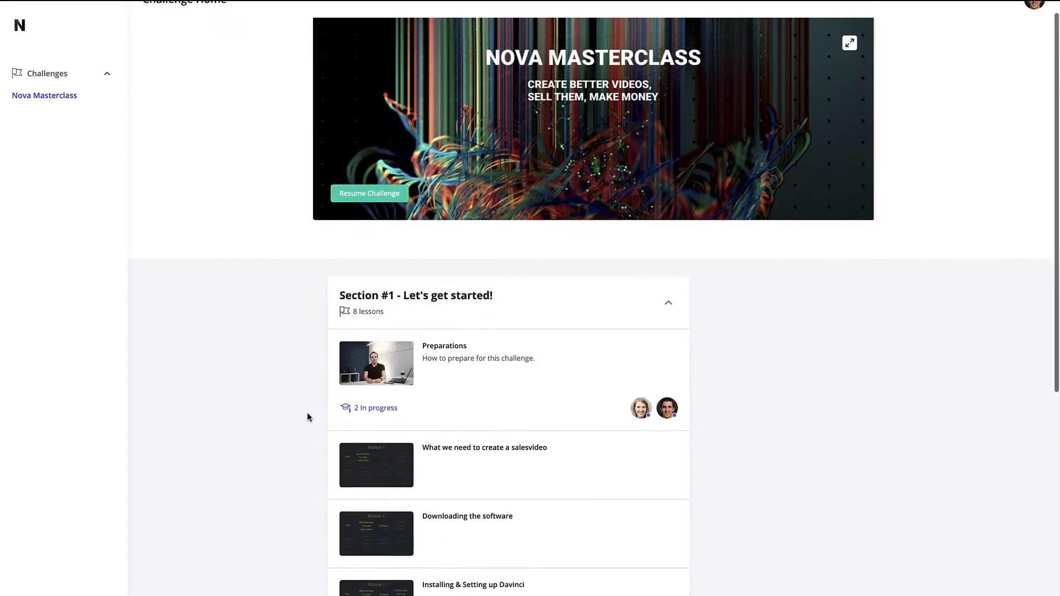
{"action": "scroll", "coordinate": [306, 417], "scroll_direction": "down", "scroll_amount": 2}
{"action": "left_click", "coordinate": [558, 222]}
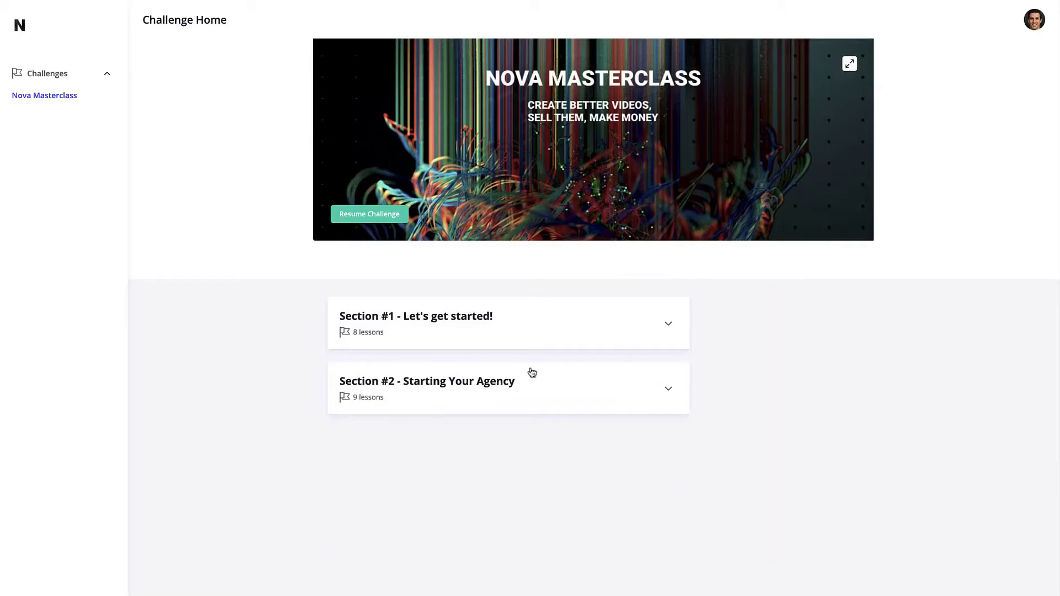
{"action": "left_click", "coordinate": [638, 374]}
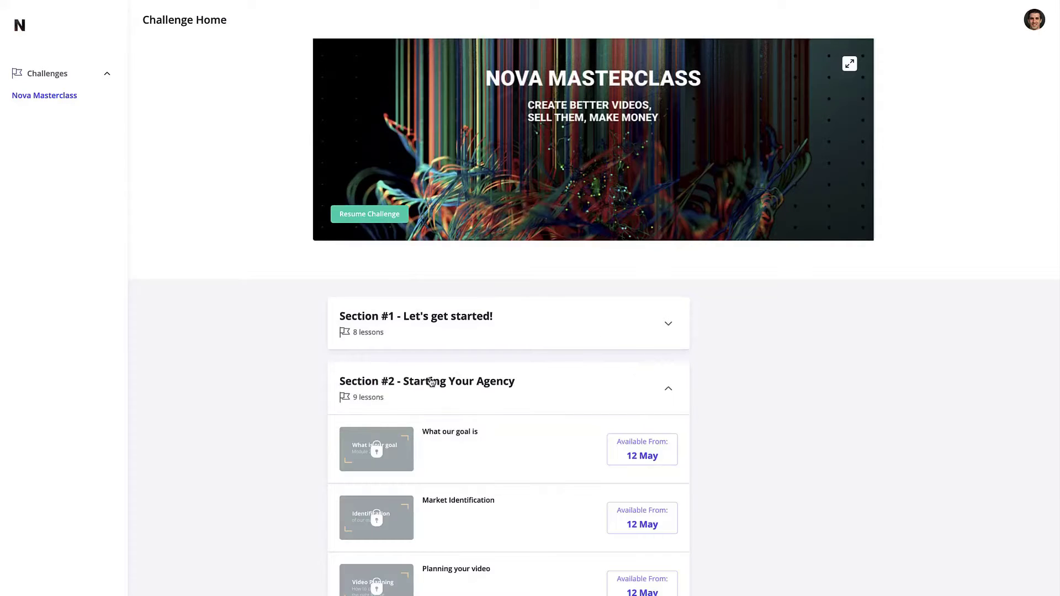
{"action": "scroll", "coordinate": [715, 455], "scroll_direction": "down", "scroll_amount": 2}
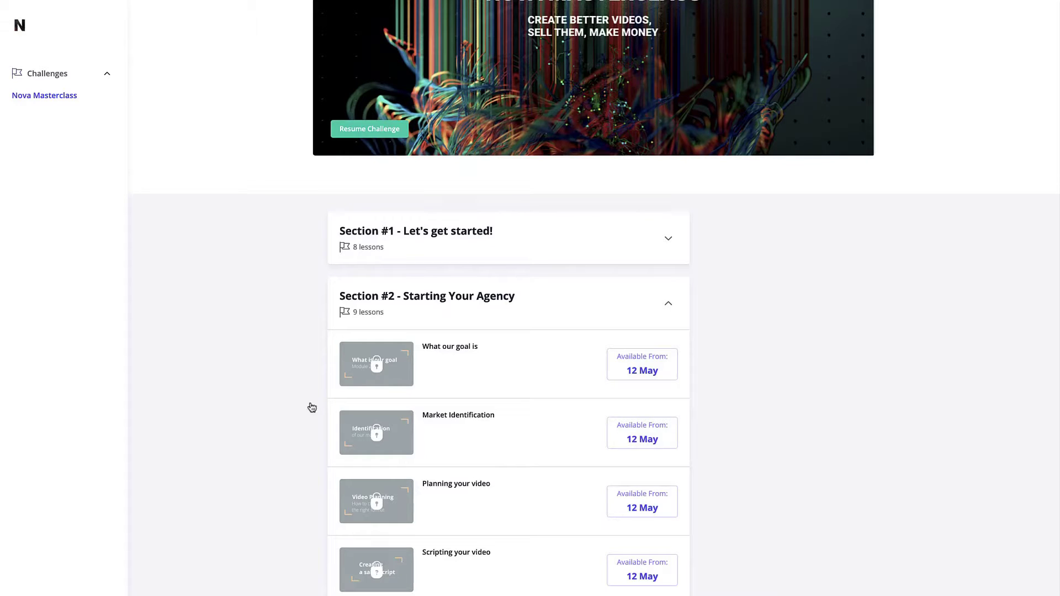
{"action": "left_click", "coordinate": [534, 252]}
Step: Toggle Sections #1 and #2 again, ending with Section #1's lessons shown
{"action": "scroll", "coordinate": [542, 326], "scroll_direction": "down", "scroll_amount": 3}
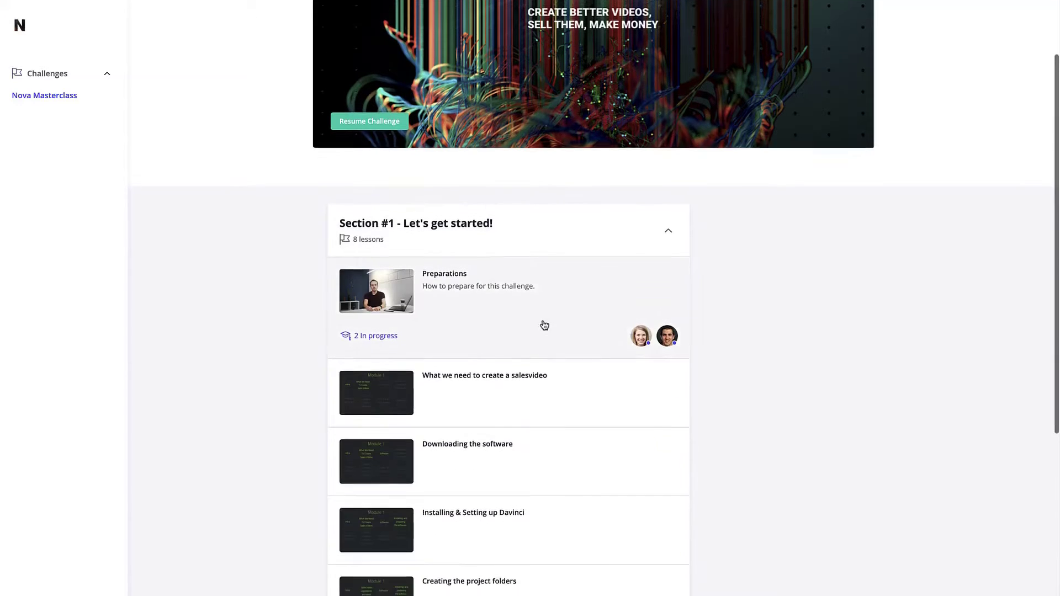
{"action": "scroll", "coordinate": [516, 274], "scroll_direction": "down", "scroll_amount": 1}
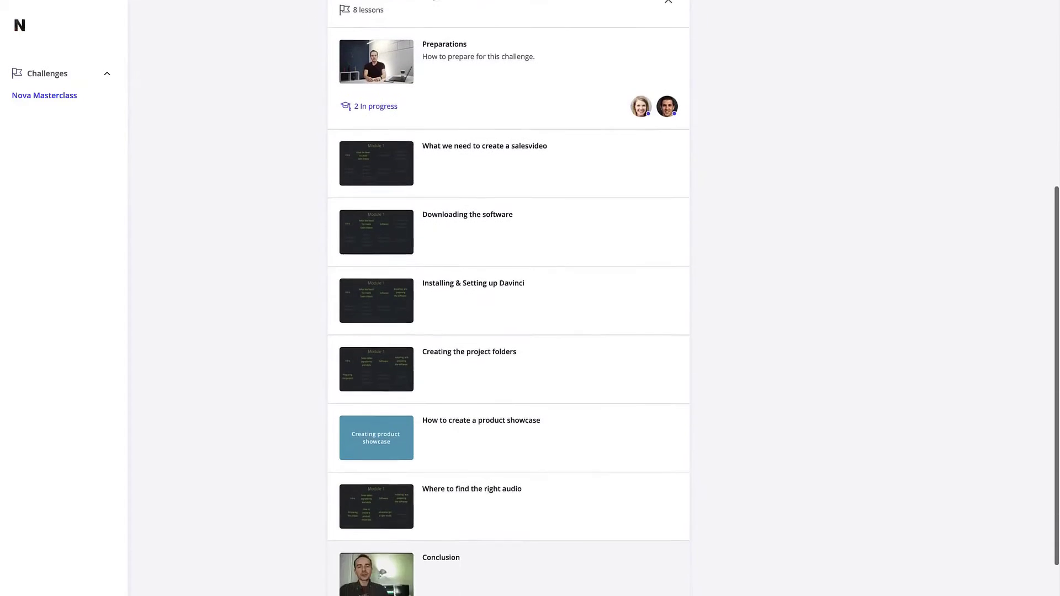
{"action": "scroll", "coordinate": [516, 274], "scroll_direction": "up", "scroll_amount": 5}
{"action": "left_click", "coordinate": [516, 273]}
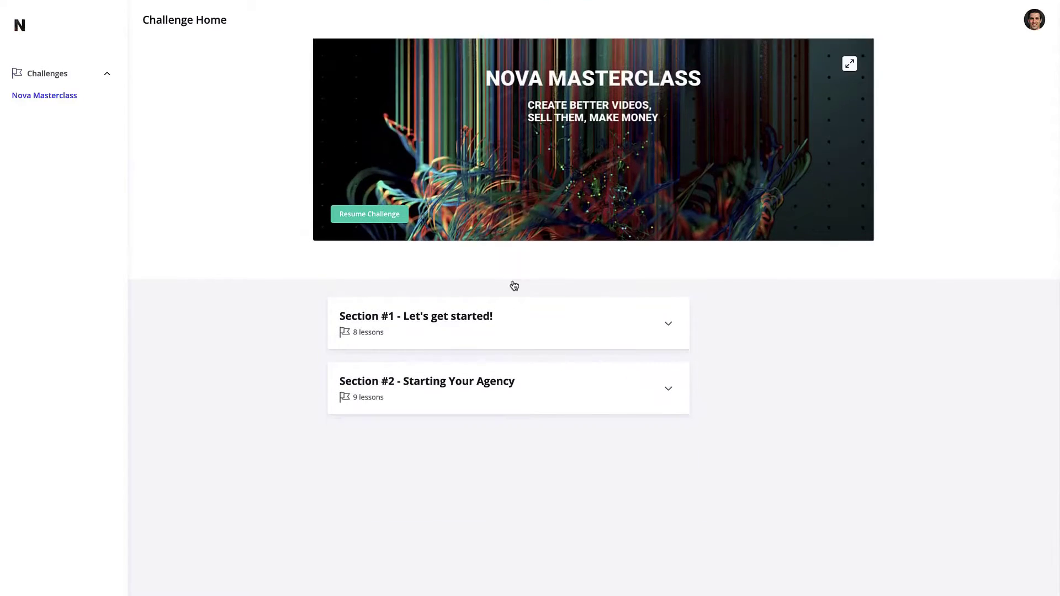
{"action": "left_click", "coordinate": [510, 394]}
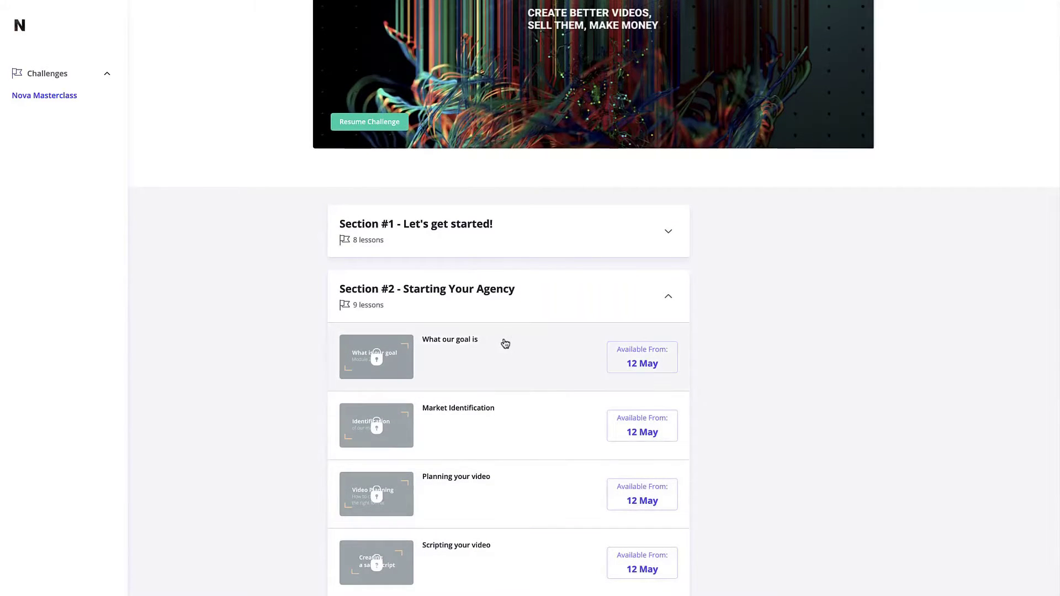
{"action": "left_click", "coordinate": [502, 315]}
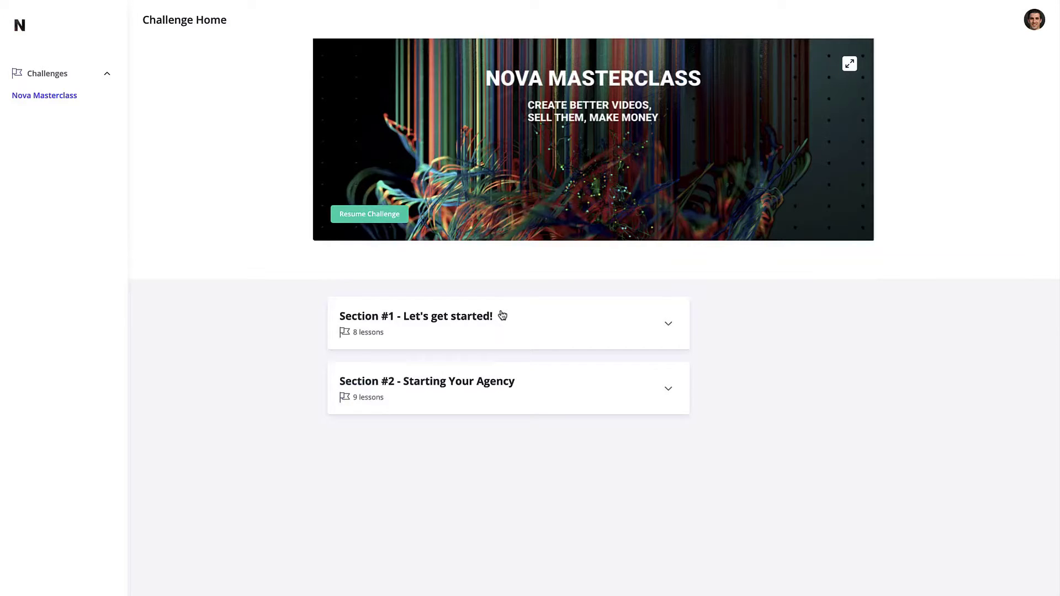
{"action": "left_click", "coordinate": [502, 315]}
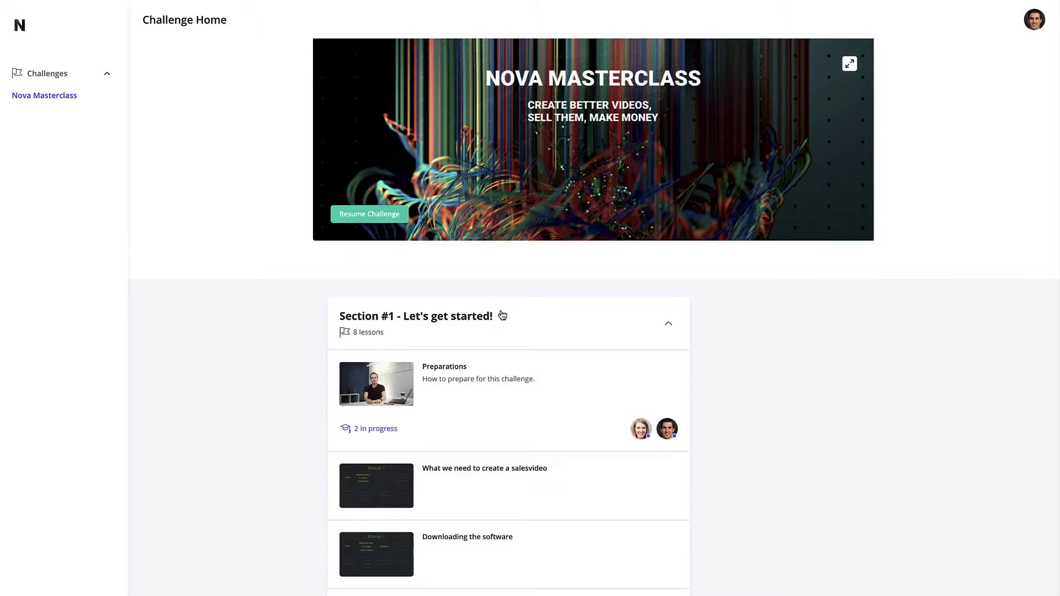
Step: Leave full screen, move the student's incognito window aside, and maximize the admin window
{"action": "mouse_move", "coordinate": [315, 2]}
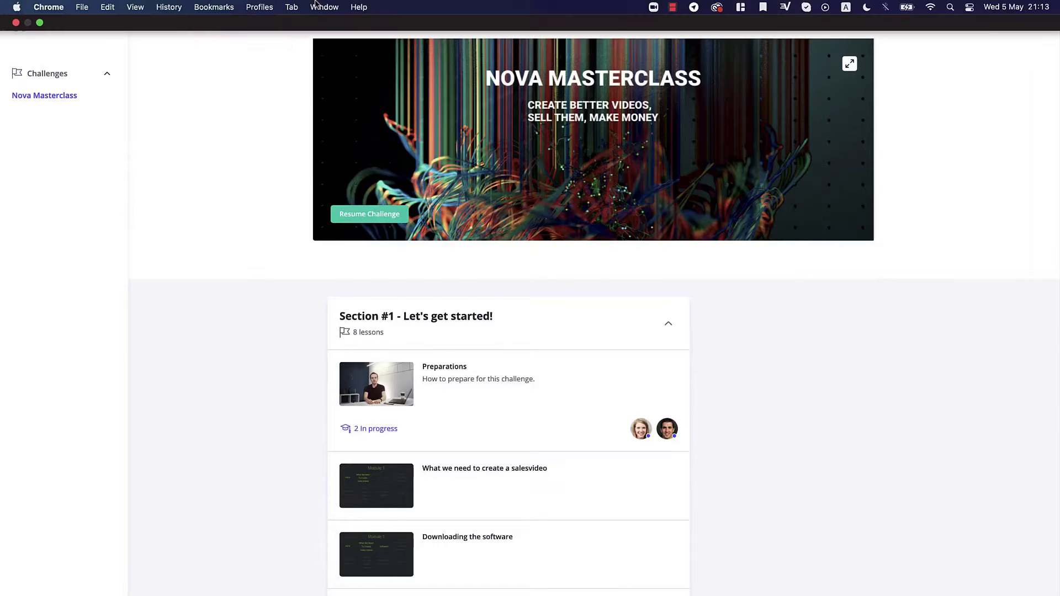
{"action": "left_click", "coordinate": [39, 23]}
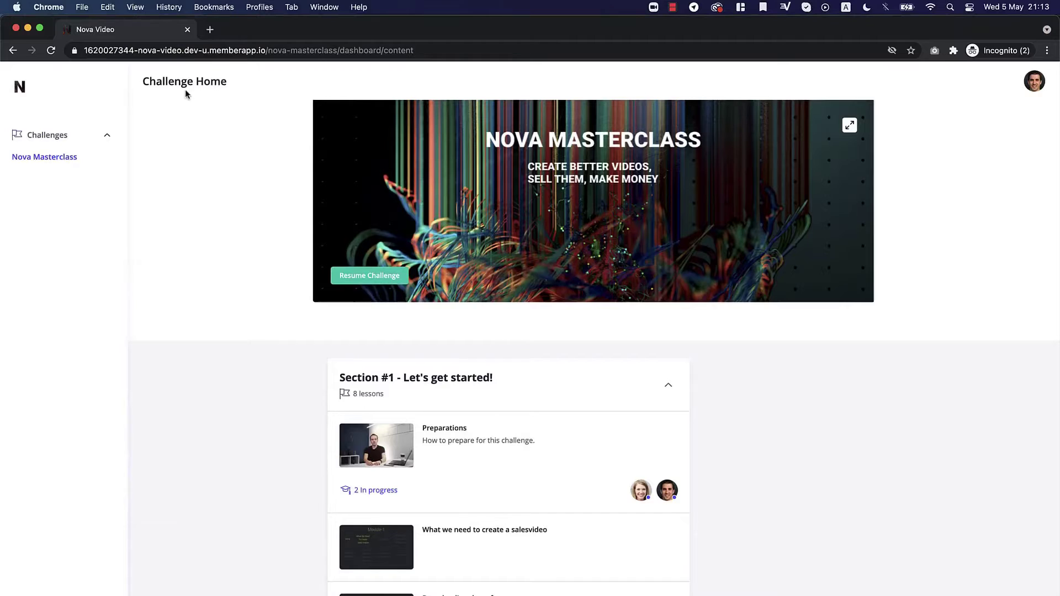
{"action": "left_click_drag", "start_coordinate": [267, 42], "coordinate": [274, 183]}
{"action": "left_click", "coordinate": [277, 169]}
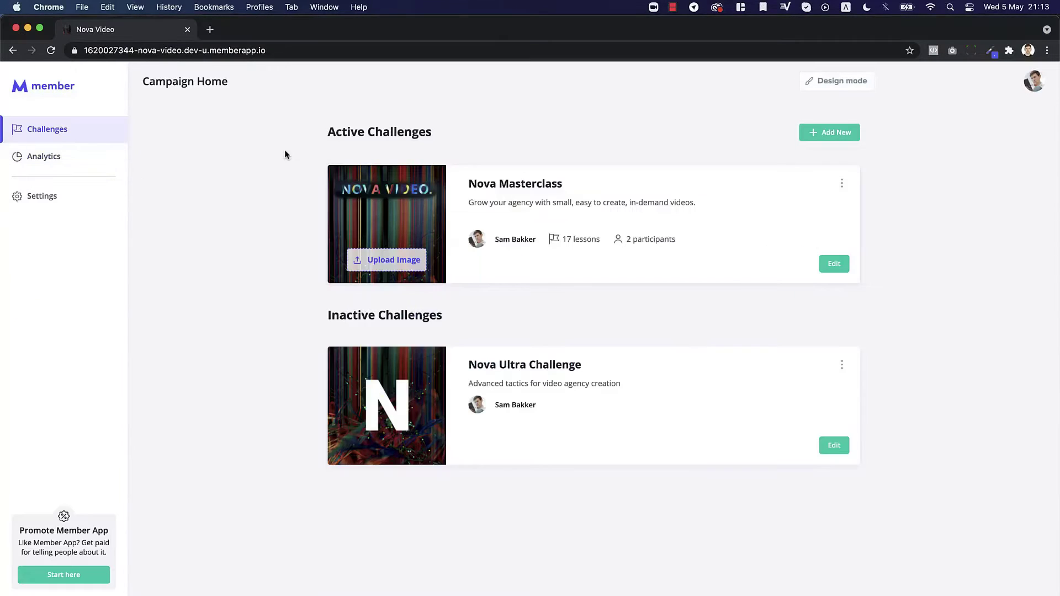
{"action": "left_click", "coordinate": [40, 28]}
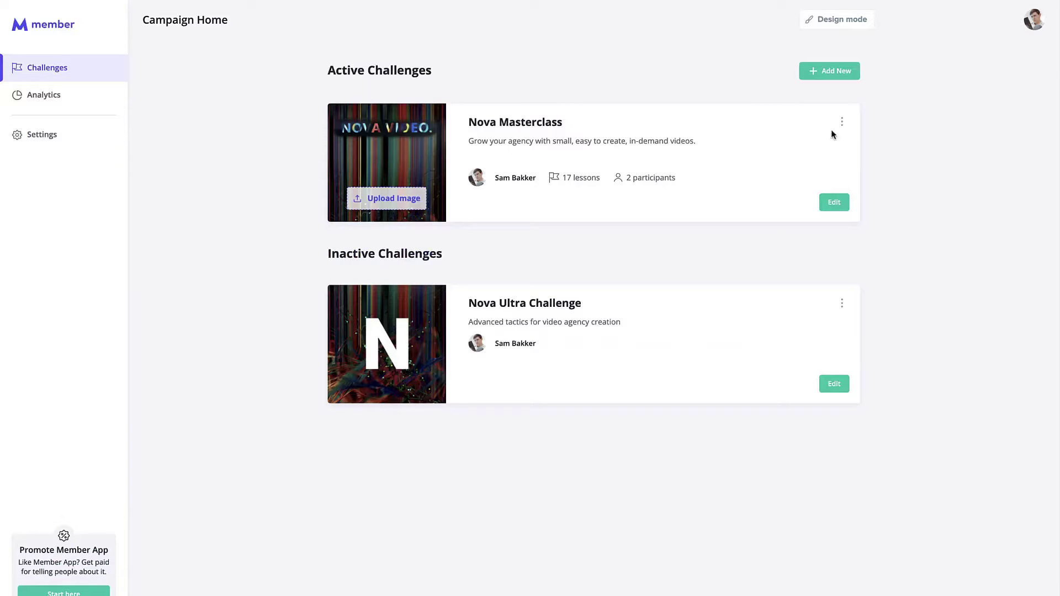
Step: Return to the admin campaign list and open the Nova Video campaign
{"action": "left_click", "coordinate": [1034, 22]}
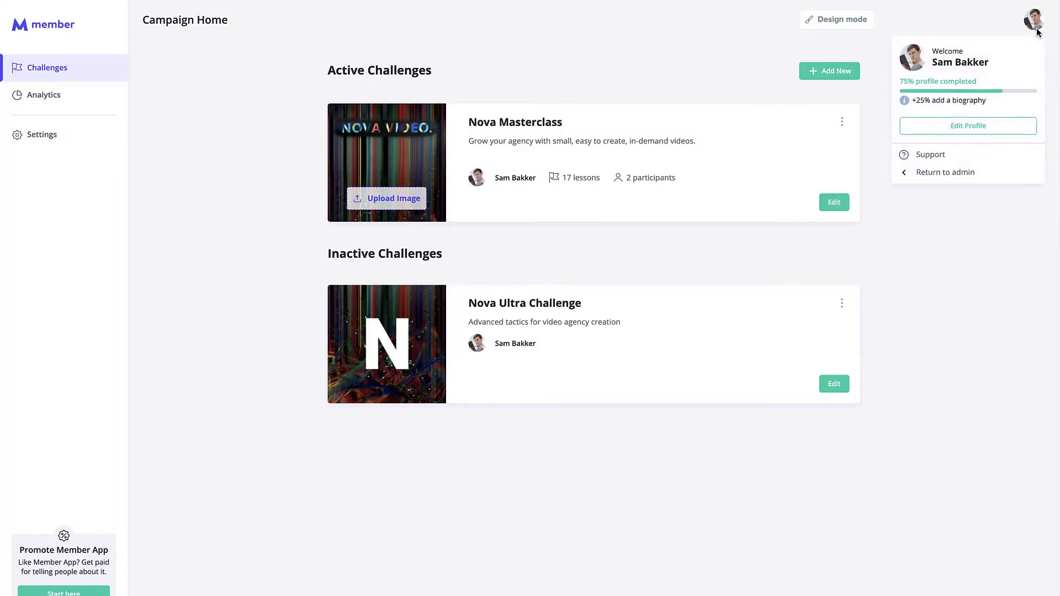
{"action": "left_click", "coordinate": [992, 178]}
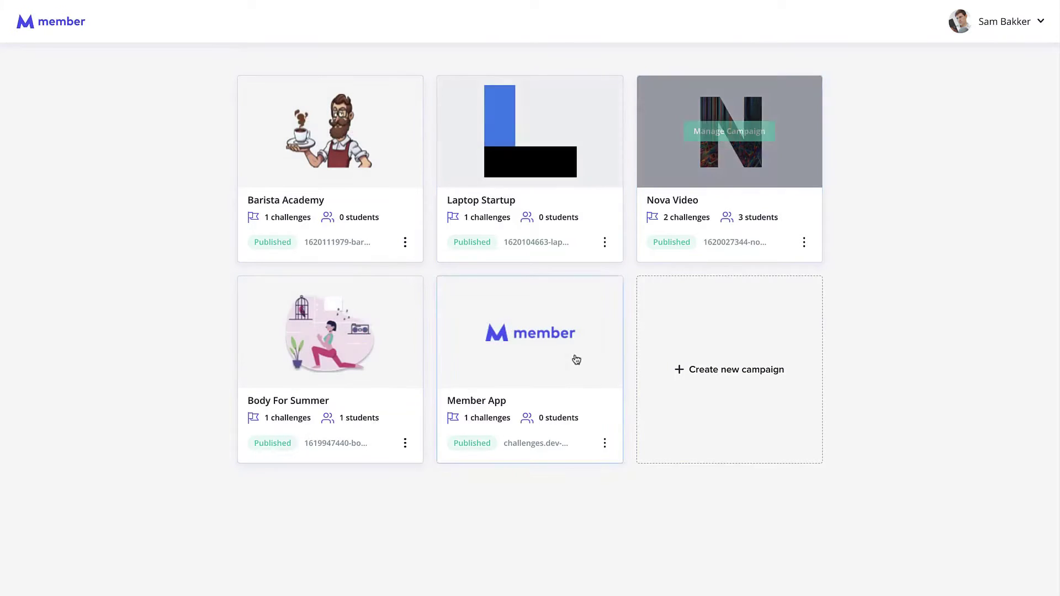
{"action": "mouse_move", "coordinate": [735, 135]}
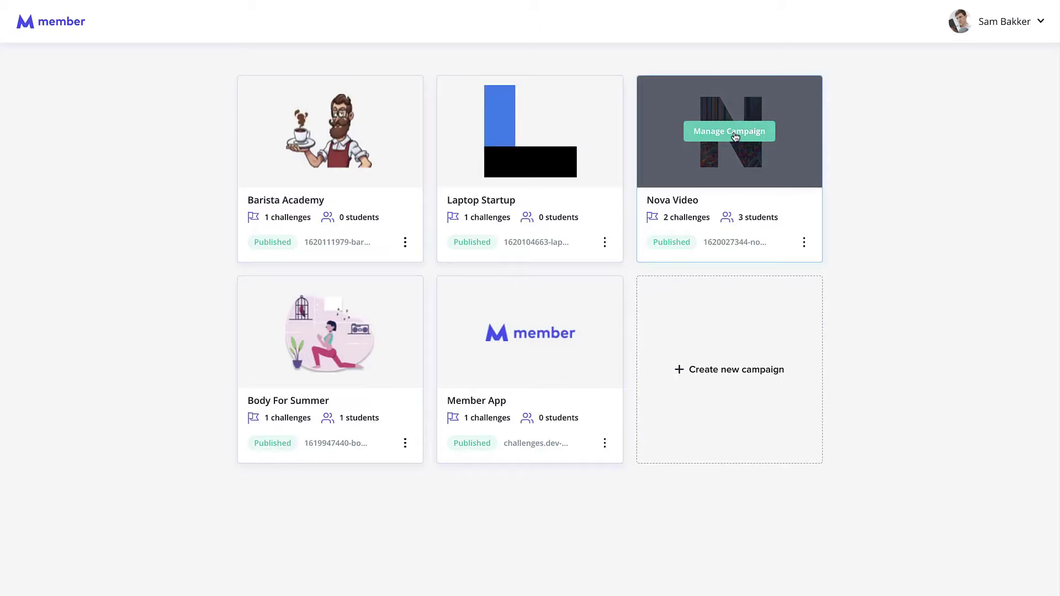
{"action": "mouse_move", "coordinate": [270, 300]}
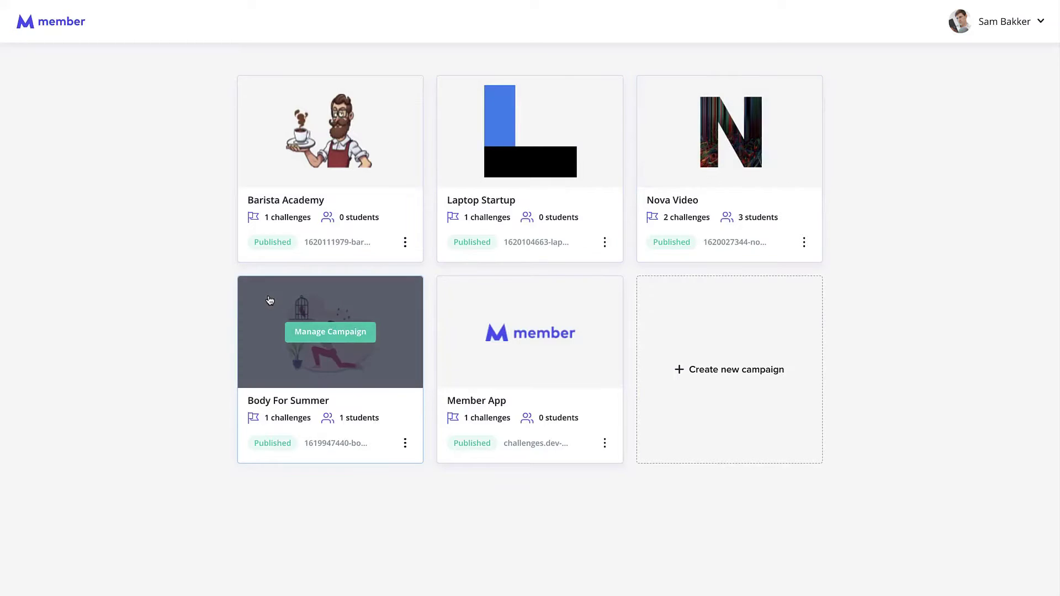
{"action": "left_click", "coordinate": [772, 152]}
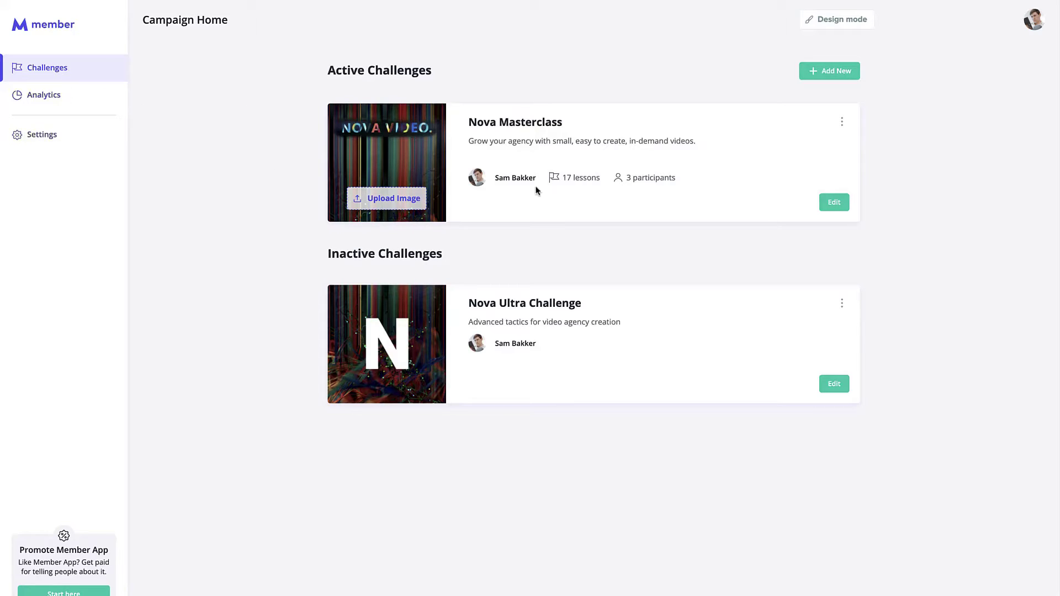
Step: Open Nova Masterclass for editing, toggle its sections, and switch on design mode
{"action": "left_click", "coordinate": [840, 202]}
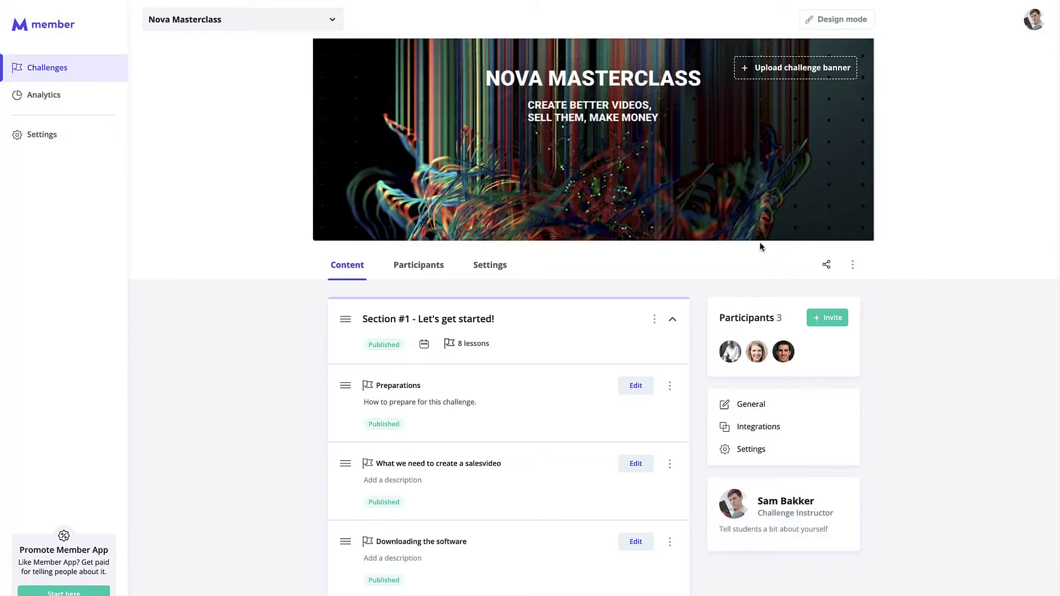
{"action": "left_click", "coordinate": [673, 321]}
{"action": "scroll", "coordinate": [610, 503], "scroll_direction": "down", "scroll_amount": 1}
{"action": "scroll", "coordinate": [609, 501], "scroll_direction": "down", "scroll_amount": 3}
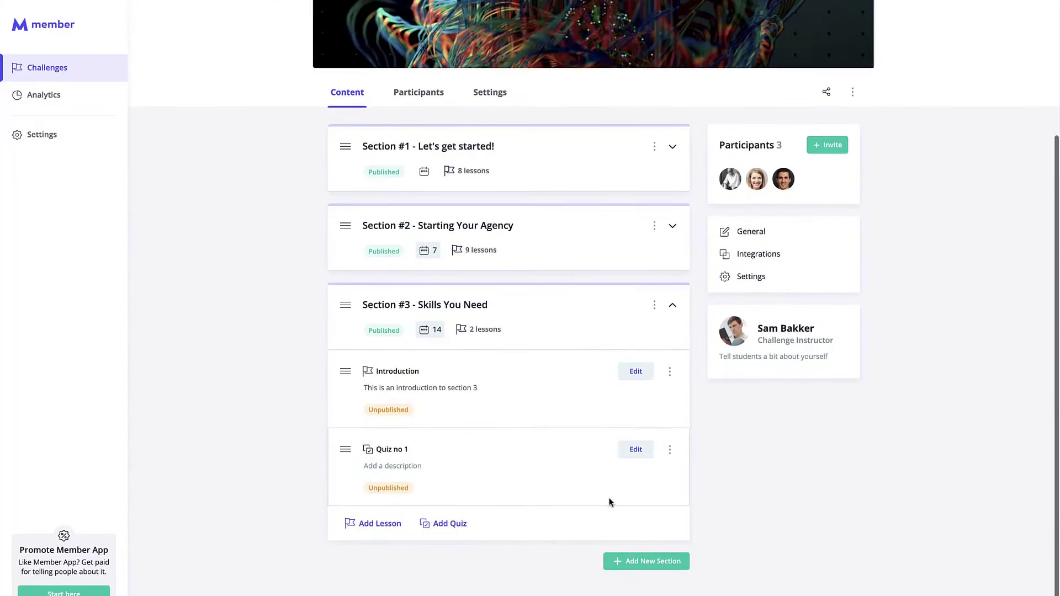
{"action": "left_click", "coordinate": [673, 304]}
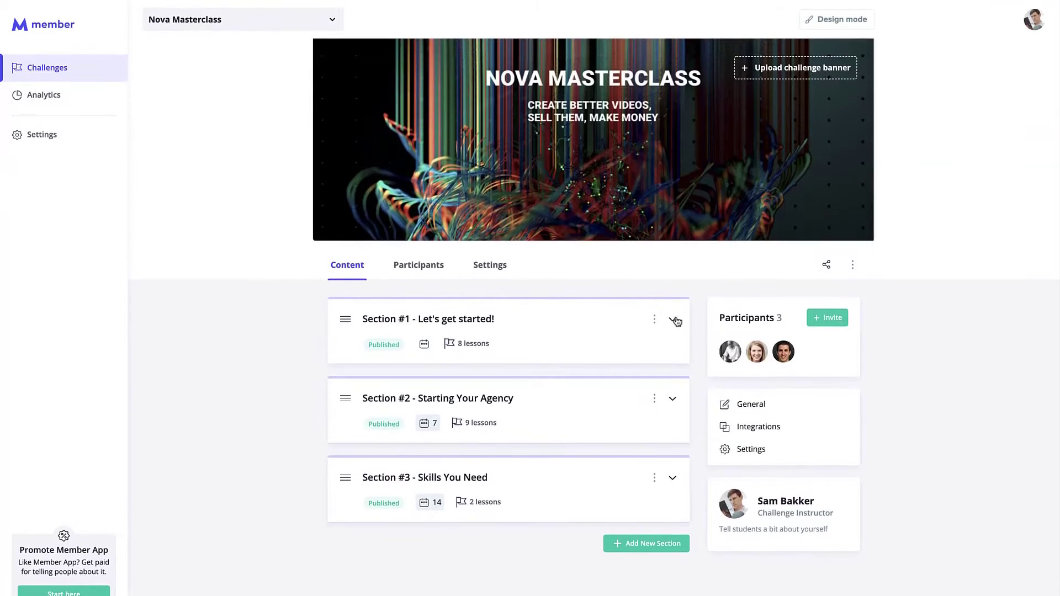
{"action": "left_click", "coordinate": [673, 320]}
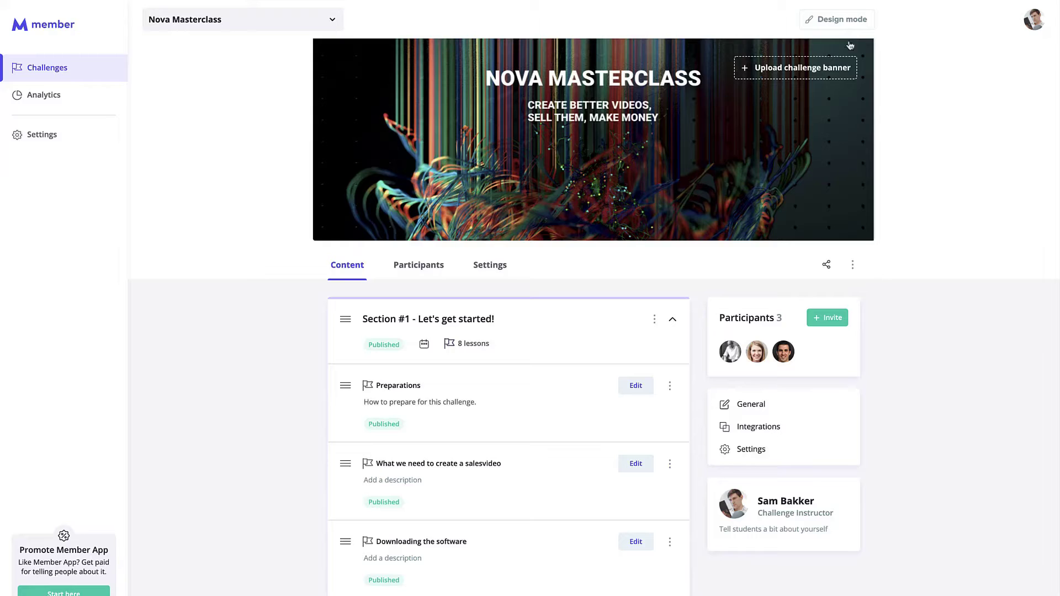
{"action": "left_click", "coordinate": [842, 20]}
Step: Try the Dark theme and Quicksand font, then revert to Light theme and Open Sans
{"action": "left_click", "coordinate": [585, 327]}
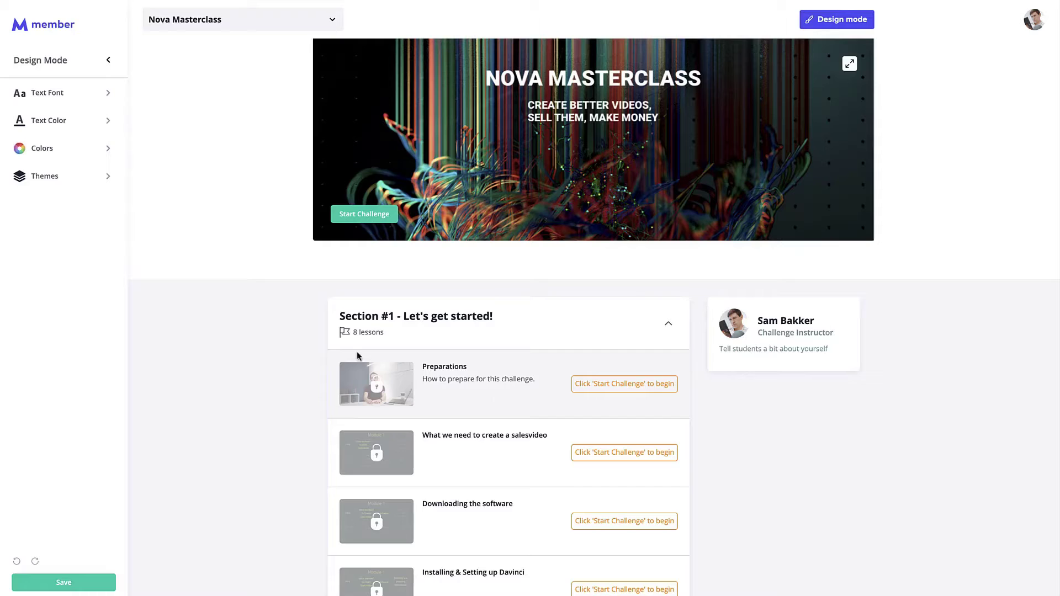
{"action": "left_click", "coordinate": [69, 190]}
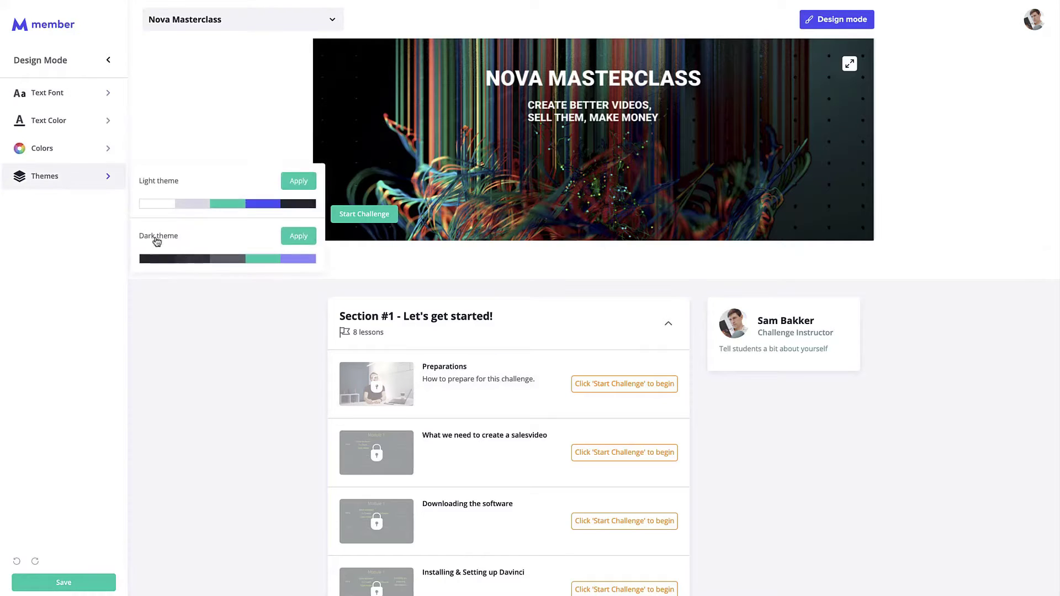
{"action": "left_click", "coordinate": [292, 235]}
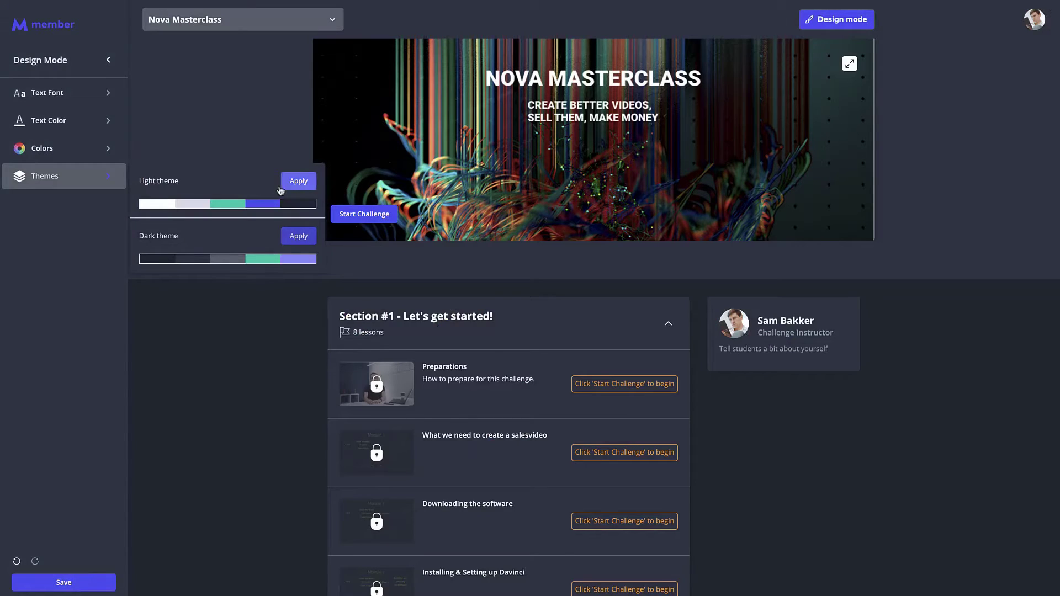
{"action": "left_click", "coordinate": [293, 181]}
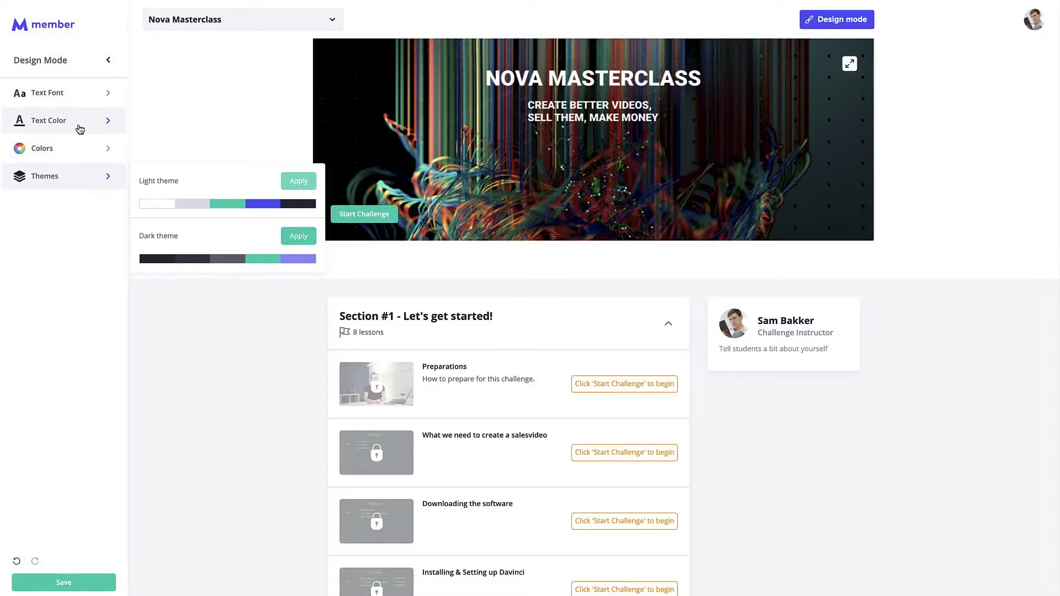
{"action": "left_click", "coordinate": [88, 95]}
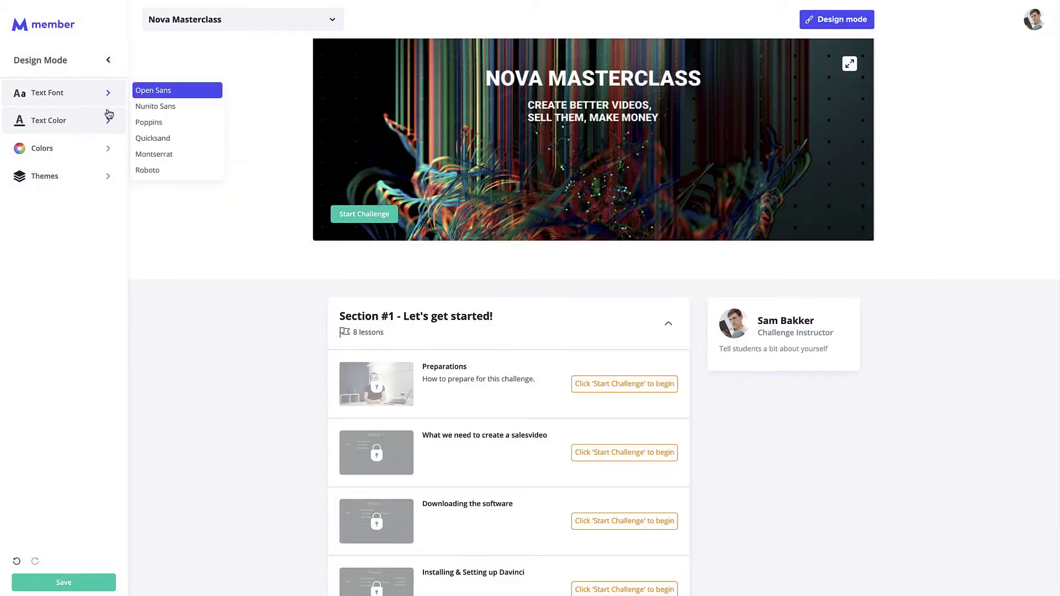
{"action": "left_click", "coordinate": [182, 139]}
{"action": "left_click", "coordinate": [178, 94]}
Step: Leave text colours unchanged, exit design mode saving changes, and collapse Section #1
{"action": "left_click", "coordinate": [74, 119]}
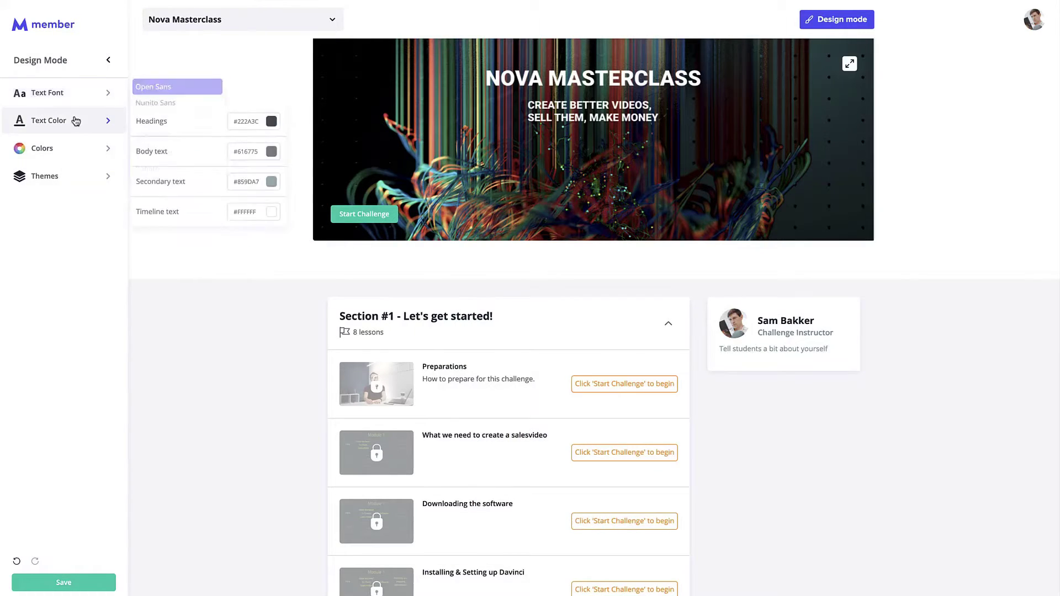
{"action": "left_click", "coordinate": [271, 217]}
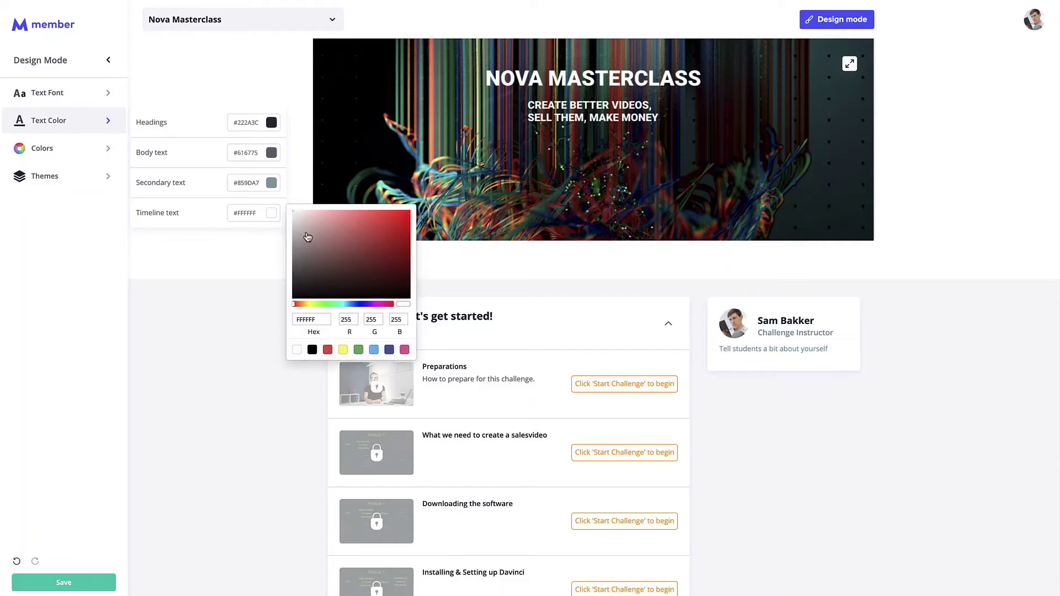
{"action": "left_click", "coordinate": [269, 303]}
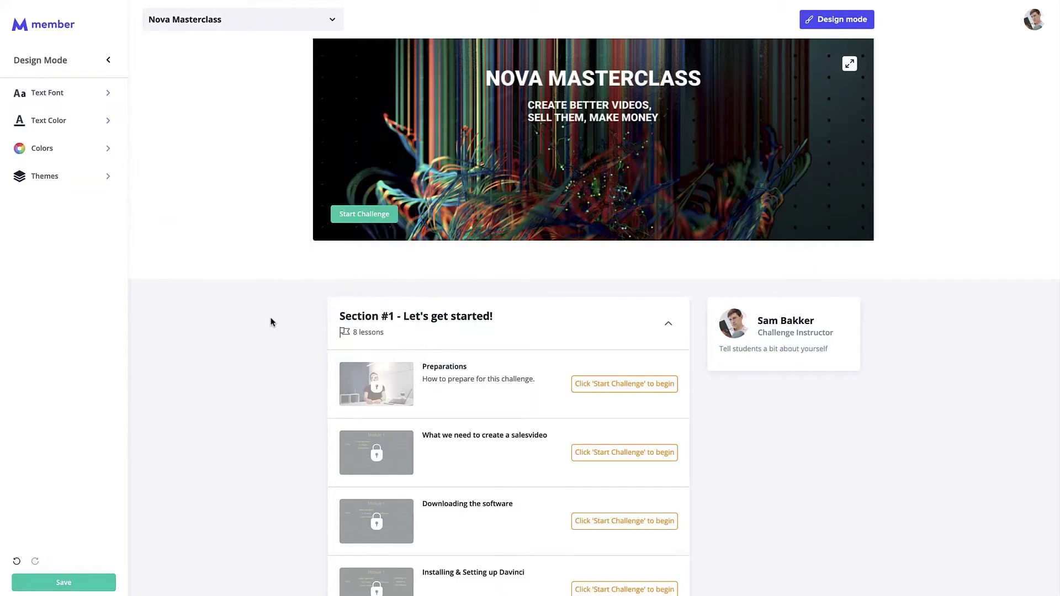
{"action": "left_click", "coordinate": [108, 61]}
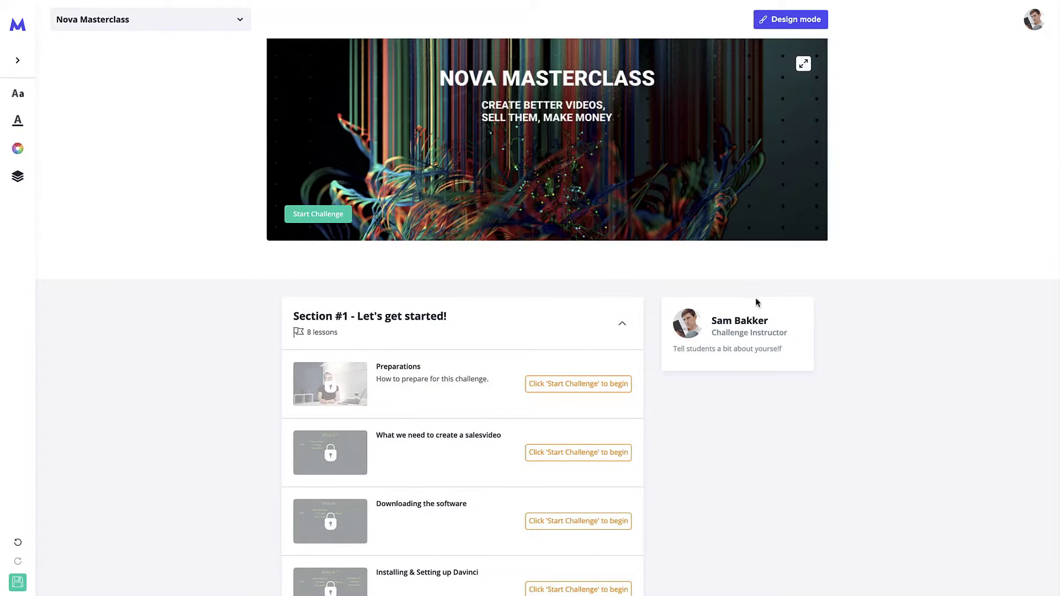
{"action": "left_click", "coordinate": [797, 22]}
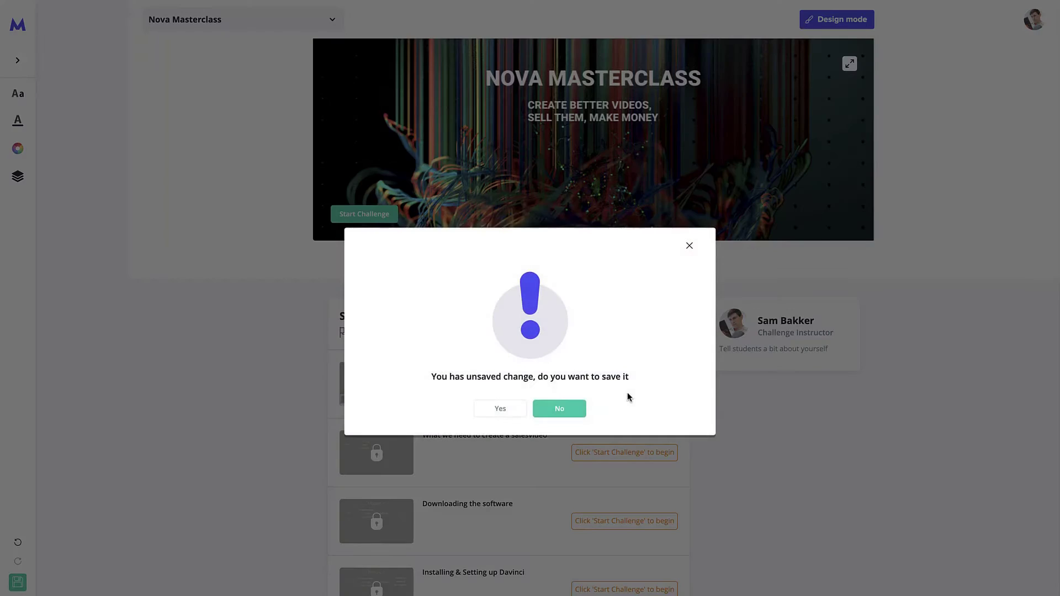
{"action": "left_click", "coordinate": [499, 413]}
{"action": "scroll", "coordinate": [579, 332], "scroll_direction": "down", "scroll_amount": 1}
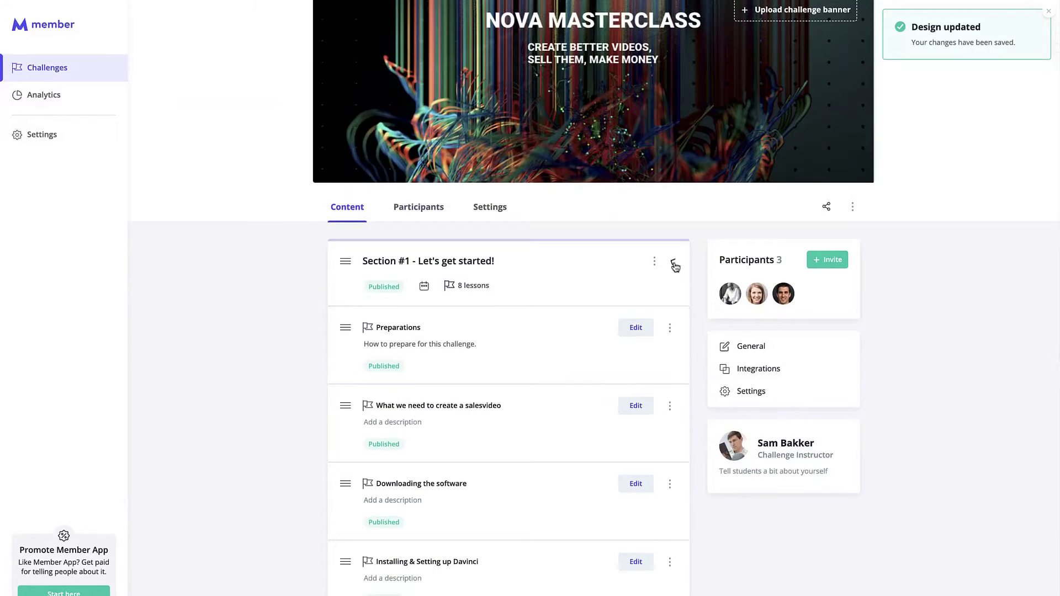
{"action": "left_click", "coordinate": [673, 262]}
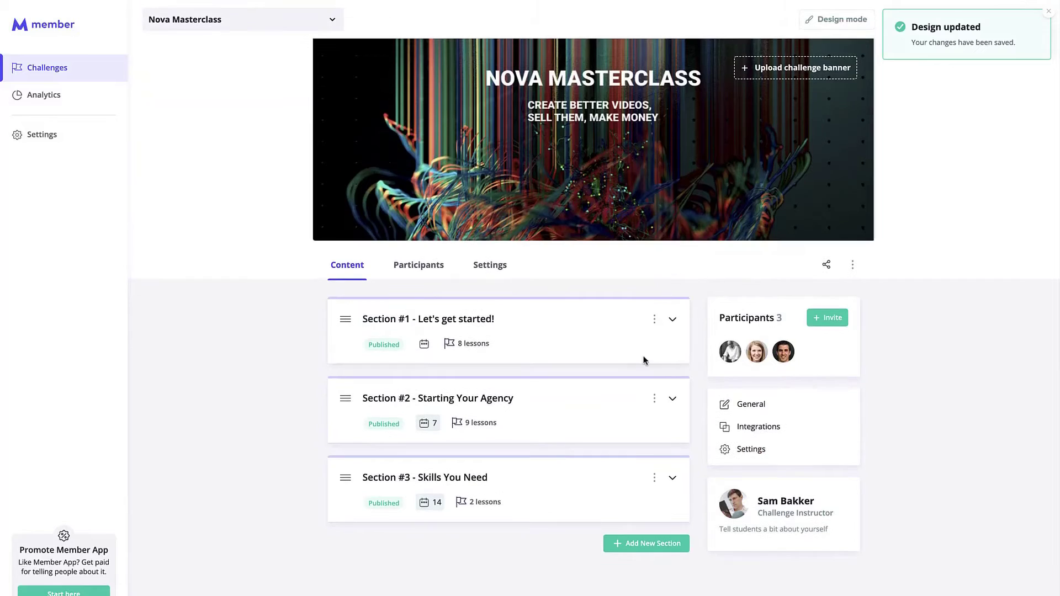
Step: Delete the old Section #3 - Skills You Need
{"action": "left_click", "coordinate": [672, 477]}
{"action": "scroll", "coordinate": [570, 511], "scroll_direction": "down", "scroll_amount": 2}
{"action": "scroll", "coordinate": [570, 507], "scroll_direction": "down", "scroll_amount": 2}
{"action": "left_click", "coordinate": [654, 301]}
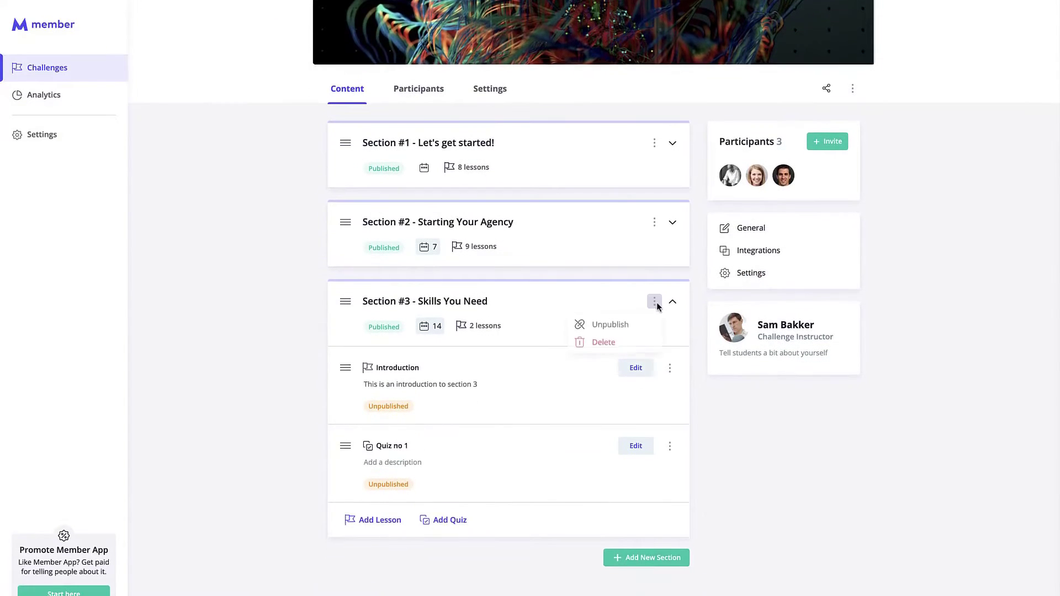
{"action": "left_click", "coordinate": [276, 340]}
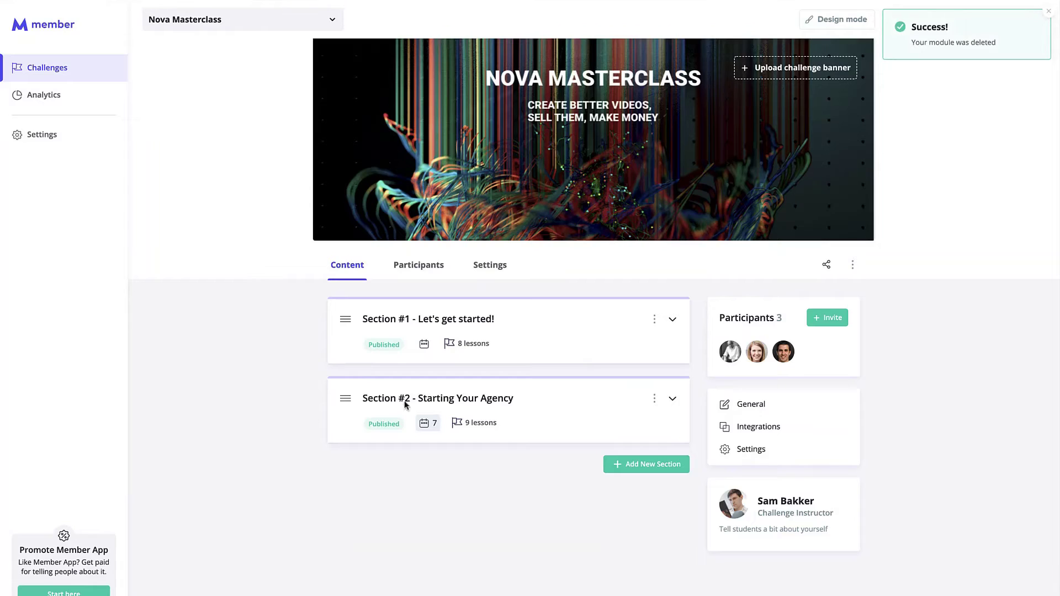
Step: Add a new section and rename it 'Section #3 - Videography Skills'
{"action": "left_click", "coordinate": [652, 465]}
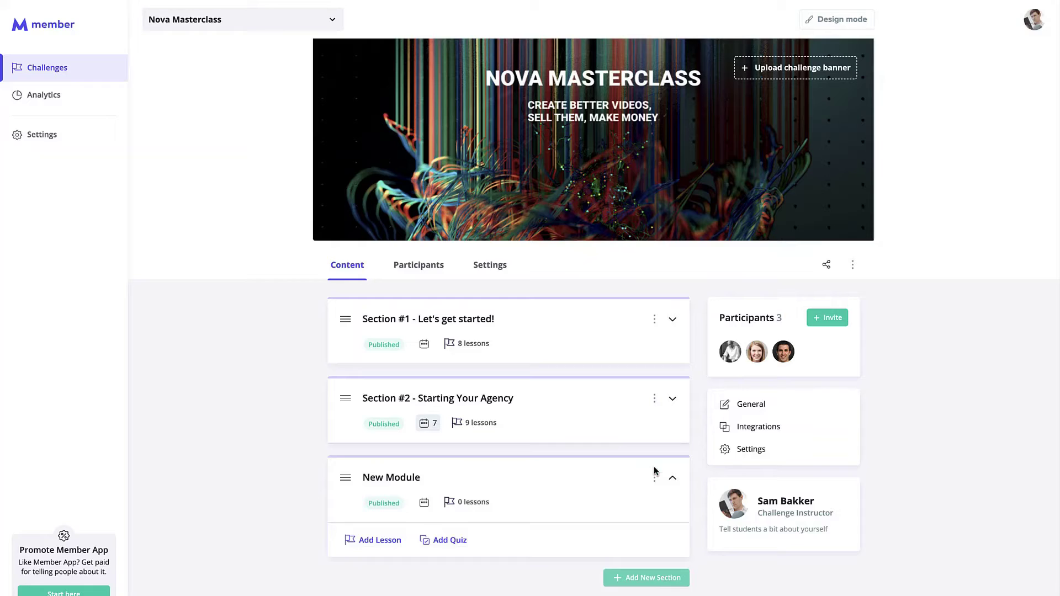
{"action": "left_click", "coordinate": [426, 478]}
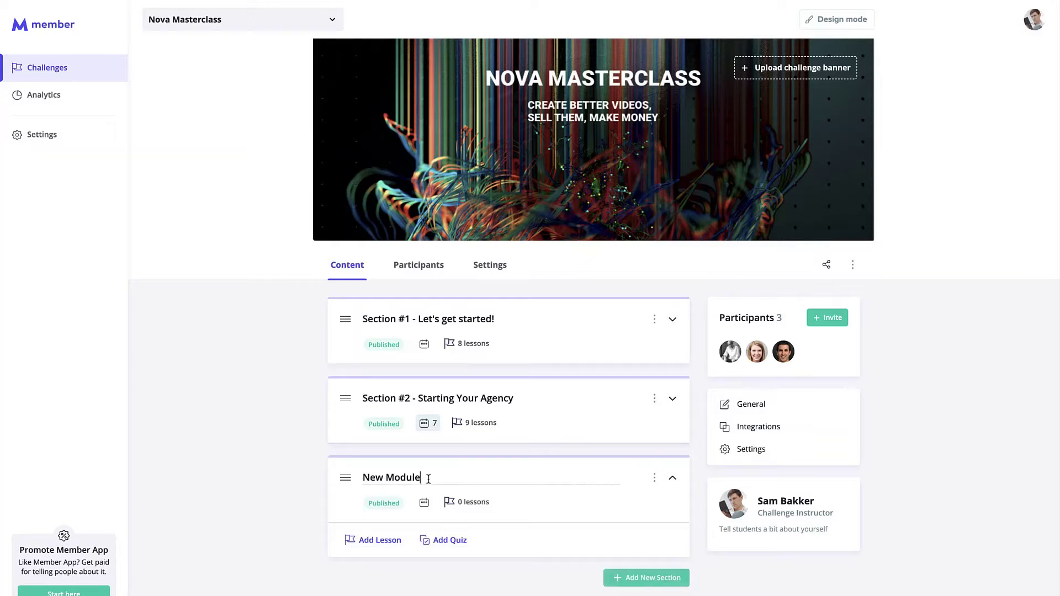
{"action": "left_click_drag", "start_coordinate": [426, 478], "coordinate": [365, 476]}
{"action": "type", "text": "Section"}
{"action": "type", "text": "videogr"}
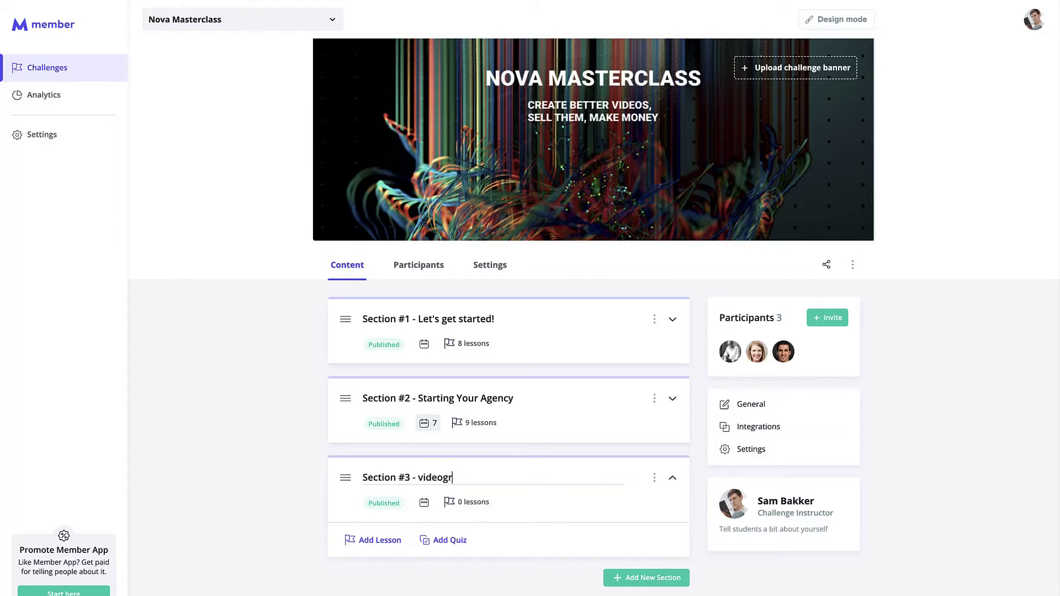
{"action": "key", "text": "BackSpace"}
{"action": "key", "text": "BackSpace"}
{"action": "key", "text": "BackSpace"}
{"action": "key", "text": "BackSpace"}
{"action": "type", "text": "VIDEO"}
{"action": "key", "text": "BackSpace"}
{"action": "key", "text": "BackSpace"}
{"action": "key", "text": "BackSpace"}
{"action": "type", "text": "ideography Skills"}
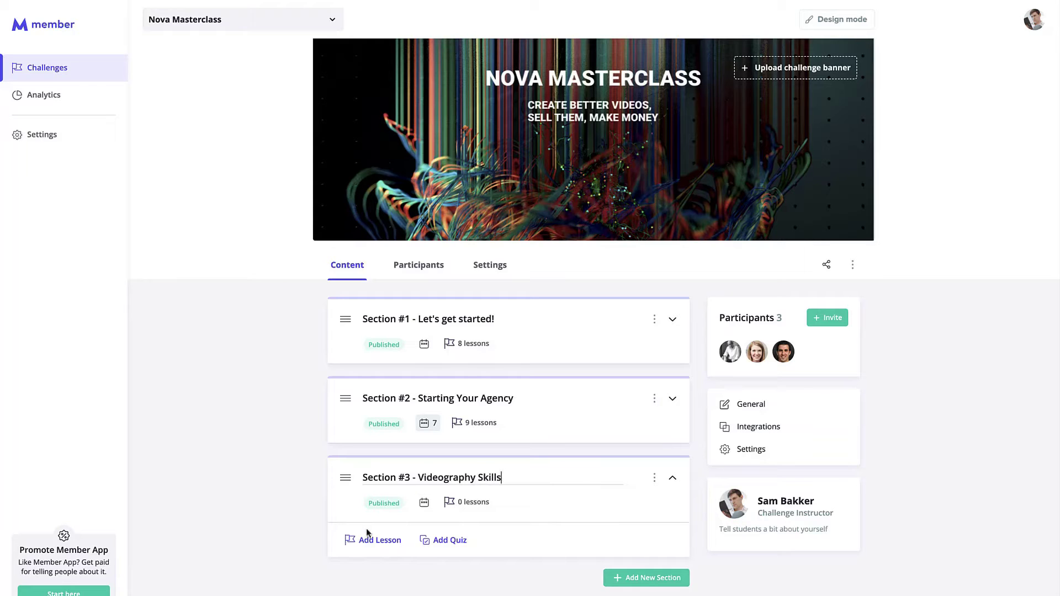
{"action": "scroll", "coordinate": [276, 499], "scroll_direction": "down", "scroll_amount": 1}
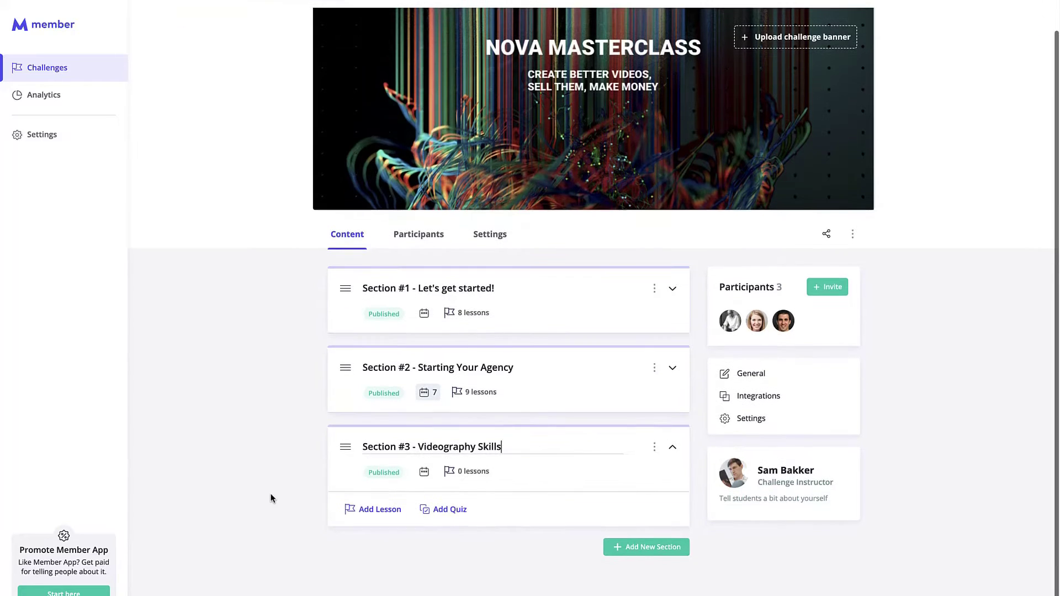
Step: Add three lessons and one quiz to Section #3
{"action": "left_click", "coordinate": [386, 509]}
{"action": "scroll", "coordinate": [353, 505], "scroll_direction": "down", "scroll_amount": 2}
{"action": "left_click", "coordinate": [376, 509]}
{"action": "scroll", "coordinate": [326, 517], "scroll_direction": "down", "scroll_amount": 2}
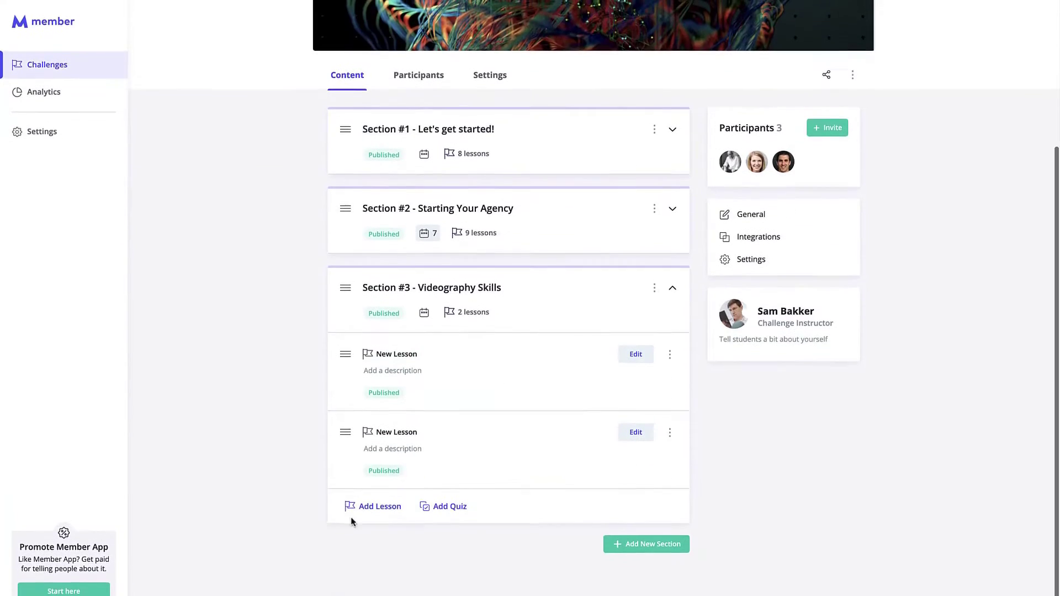
{"action": "left_click", "coordinate": [365, 507]}
{"action": "scroll", "coordinate": [309, 514], "scroll_direction": "down", "scroll_amount": 2}
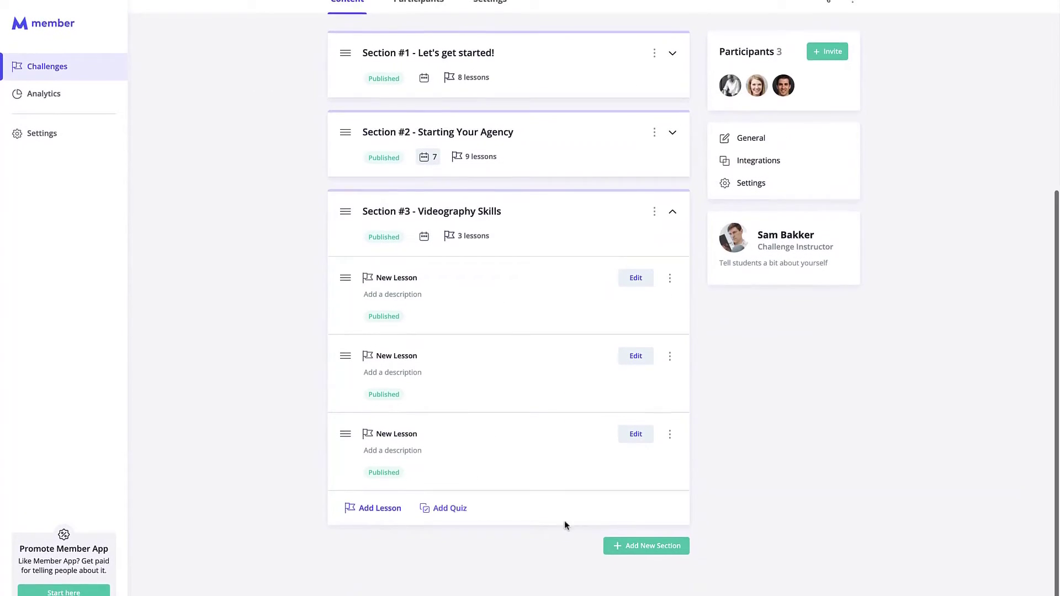
{"action": "left_click", "coordinate": [446, 509]}
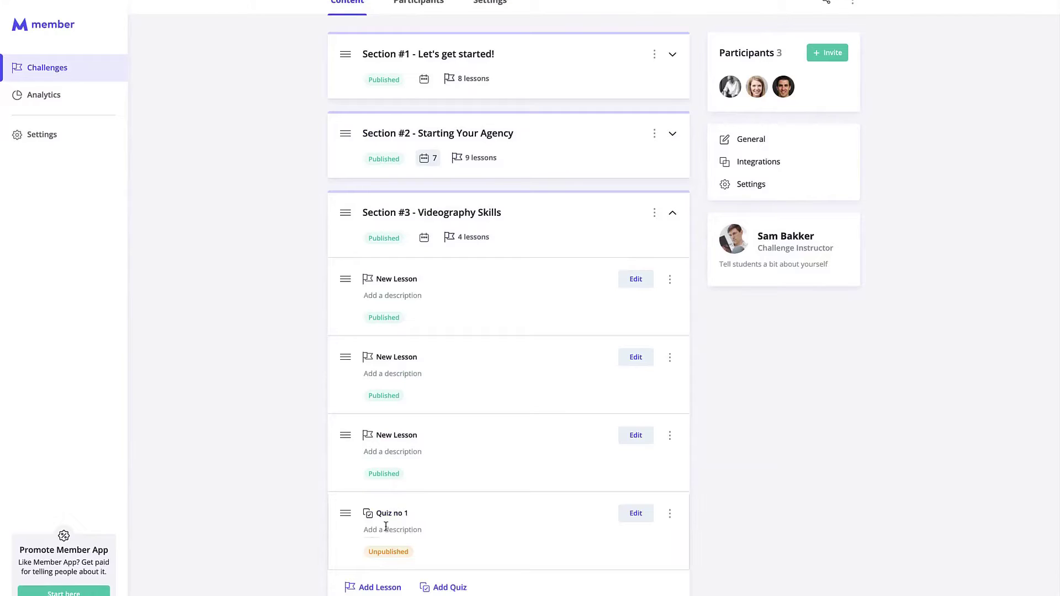
Step: Rename the first lesson 'Introduction' and describe it as an introduction to this section
{"action": "left_click", "coordinate": [426, 282]}
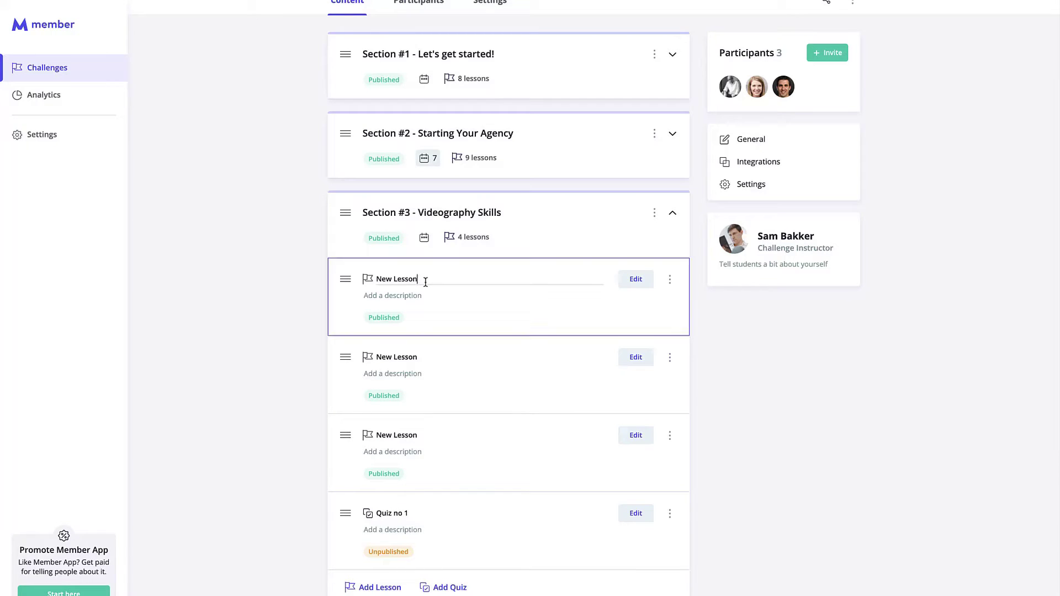
{"action": "left_click_drag", "start_coordinate": [439, 279], "coordinate": [373, 280]}
{"action": "type", "text": "Introduction"}
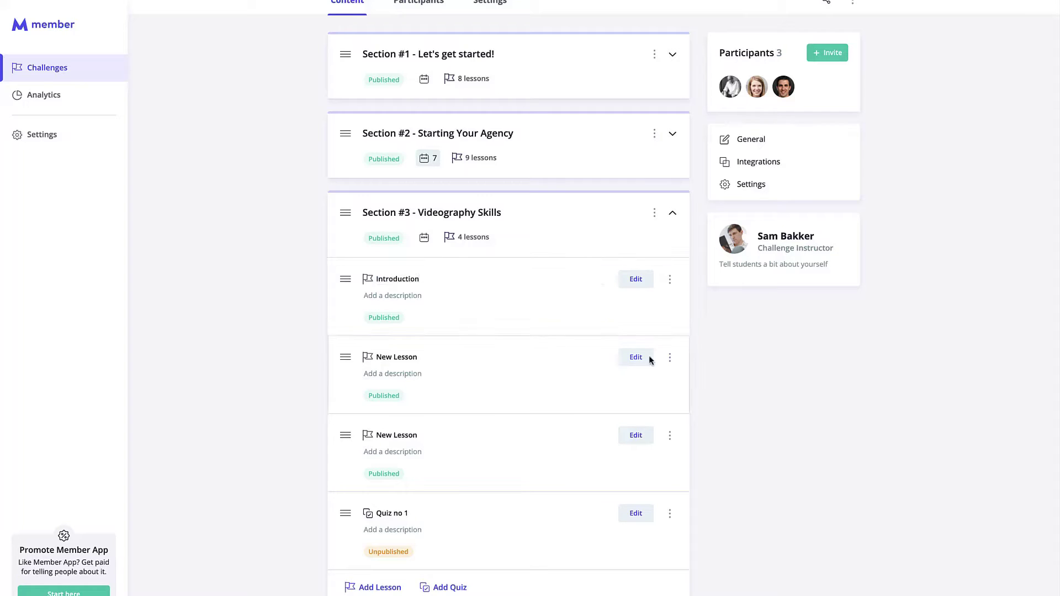
{"action": "left_click", "coordinate": [464, 298]}
{"action": "type", "text": "this is "}
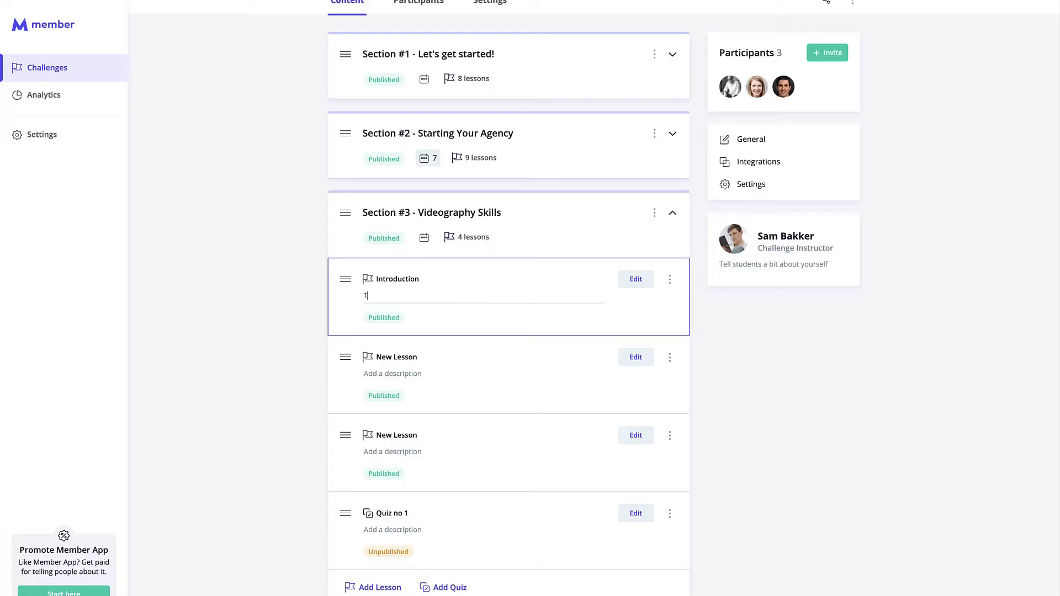
{"action": "type", "text": "his is going to show you an introduction to this section"}
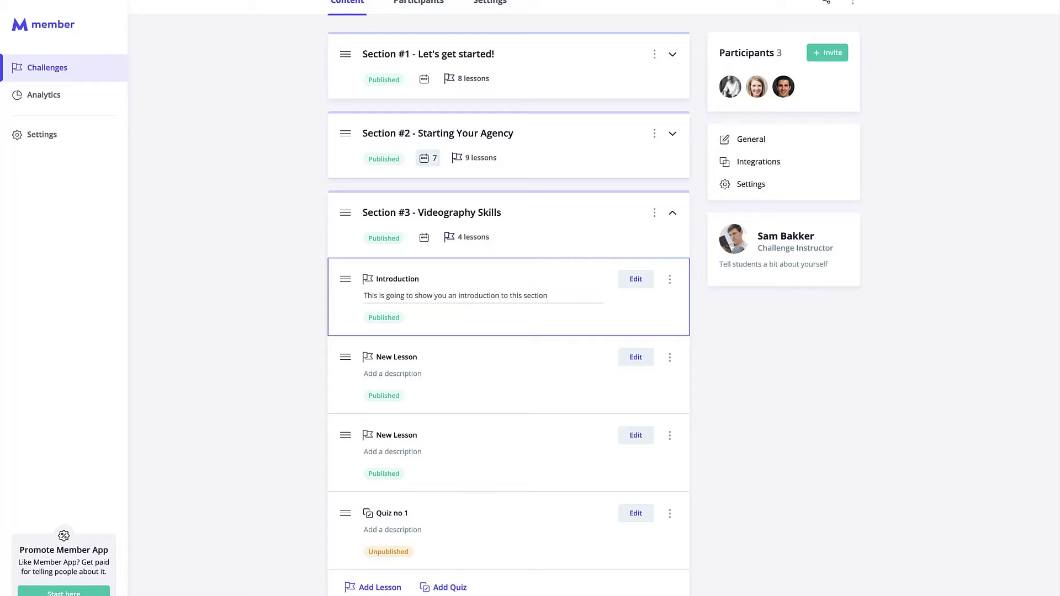
{"action": "left_click", "coordinate": [762, 337]}
{"action": "scroll", "coordinate": [773, 339], "scroll_direction": "up", "scroll_amount": 5}
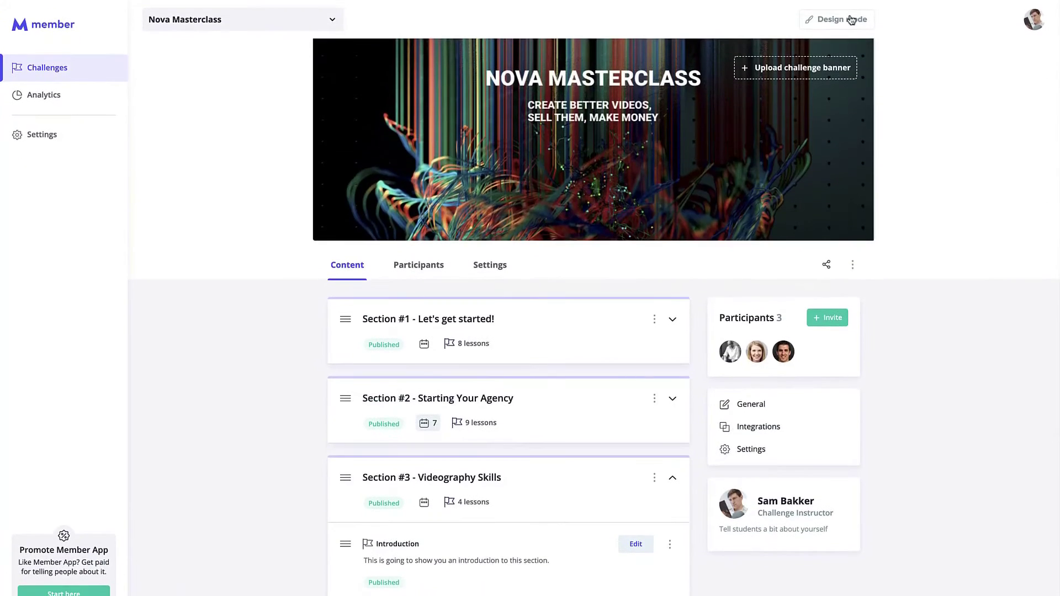
Step: Preview Section #3's three lessons in design mode, then return to editing with Section #3 expanded
{"action": "left_click", "coordinate": [853, 19]}
{"action": "scroll", "coordinate": [620, 326], "scroll_direction": "down", "scroll_amount": 3}
{"action": "left_click", "coordinate": [654, 179]}
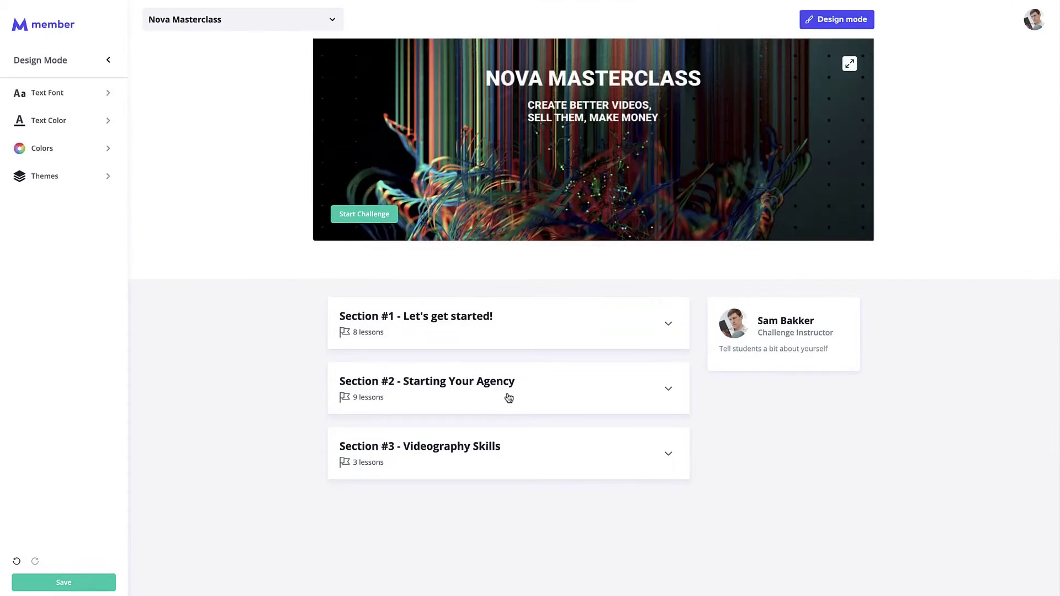
{"action": "left_click", "coordinate": [508, 461]}
{"action": "scroll", "coordinate": [599, 435], "scroll_direction": "down", "scroll_amount": 2}
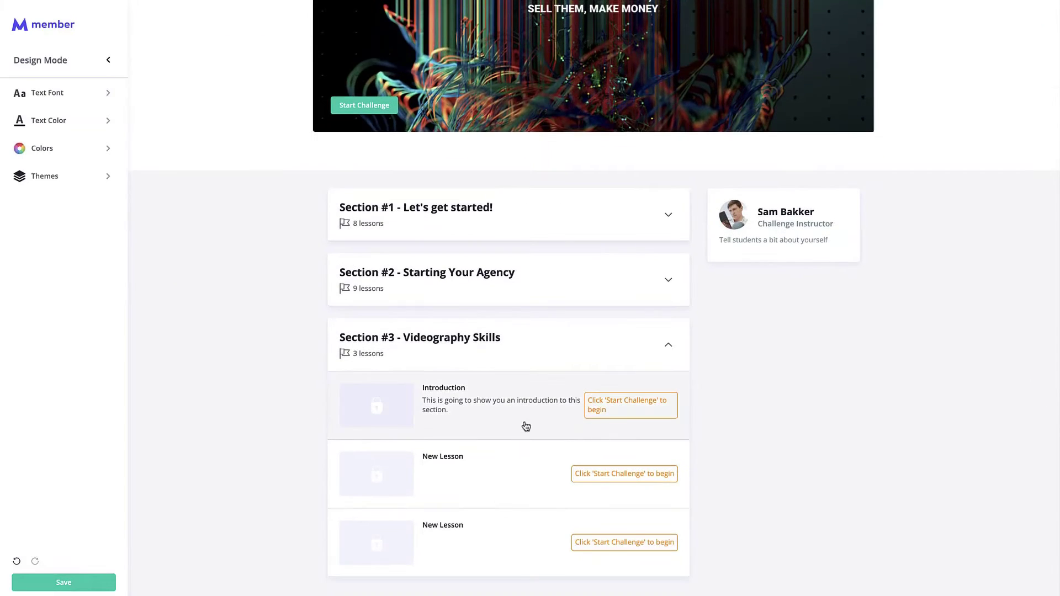
{"action": "scroll", "coordinate": [592, 438], "scroll_direction": "up", "scroll_amount": 1}
{"action": "left_click", "coordinate": [872, 3]}
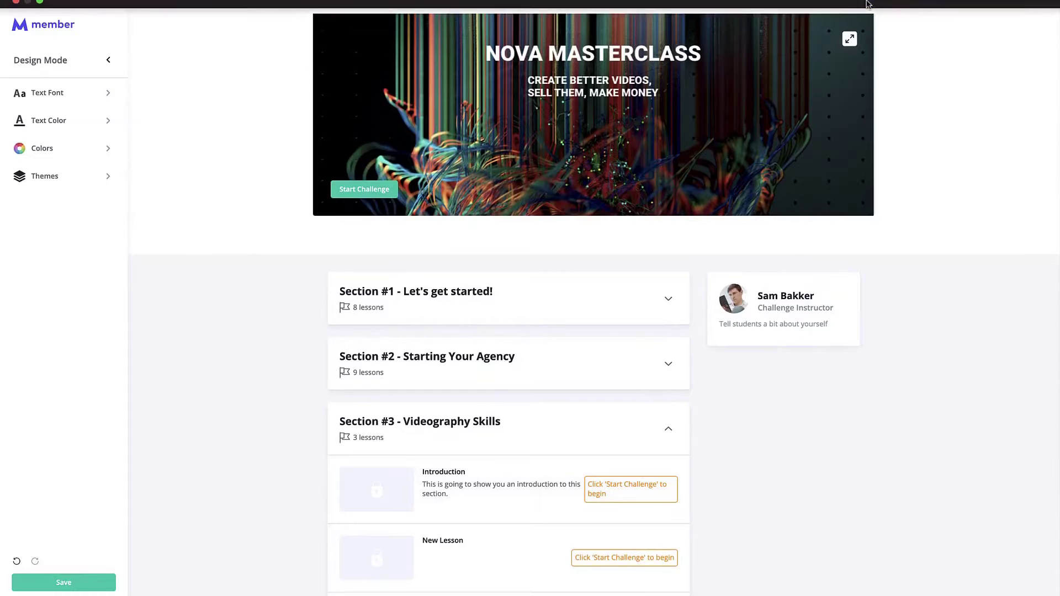
{"action": "left_click", "coordinate": [669, 478]}
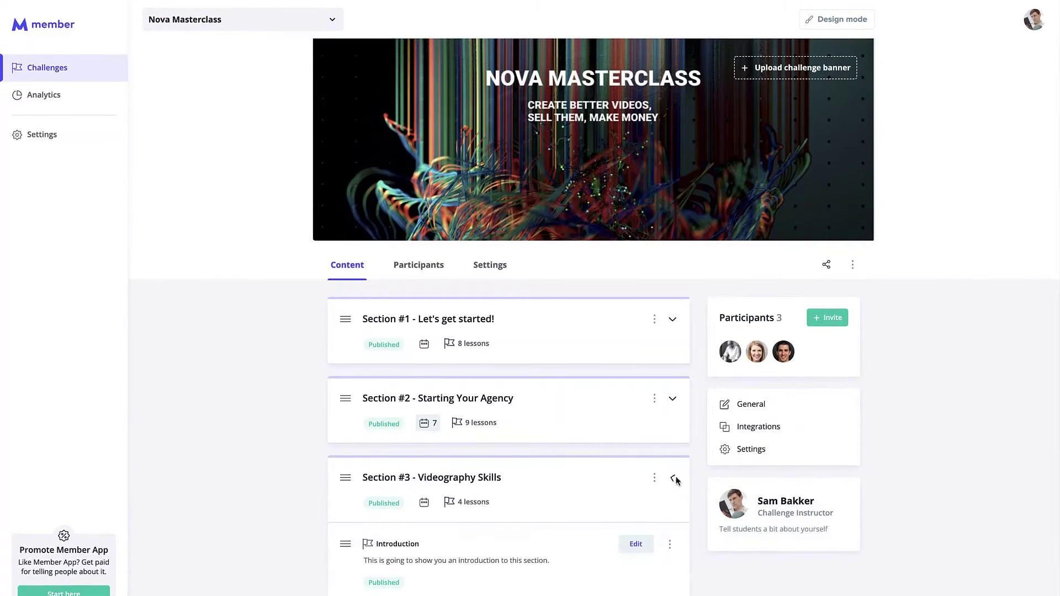
{"action": "scroll", "coordinate": [561, 490], "scroll_direction": "down", "scroll_amount": 3}
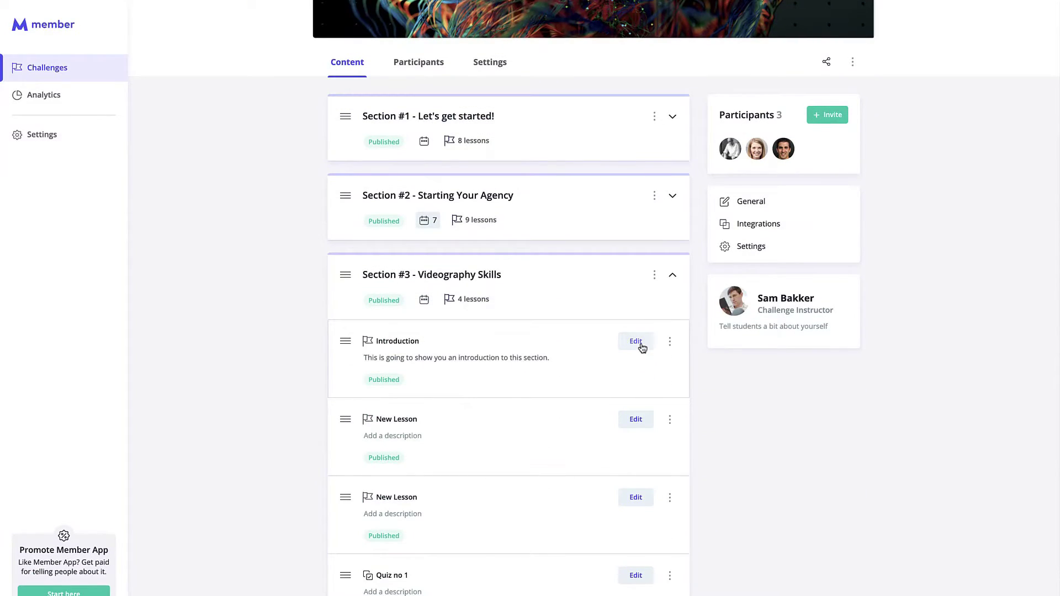
Step: Open the Introduction lesson for editing using the Video template
{"action": "left_click", "coordinate": [636, 342]}
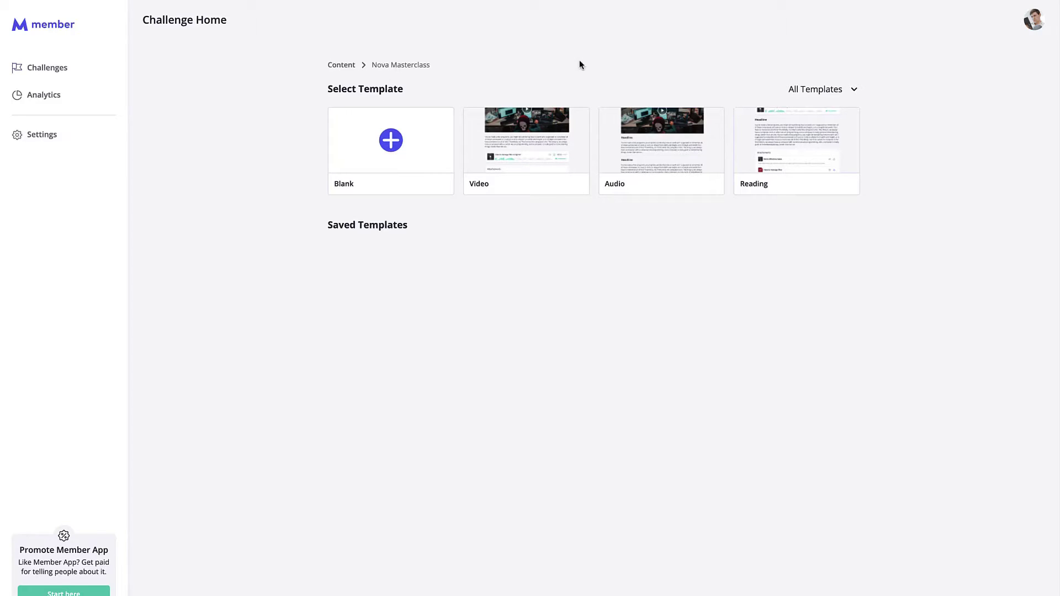
{"action": "left_click", "coordinate": [552, 135]}
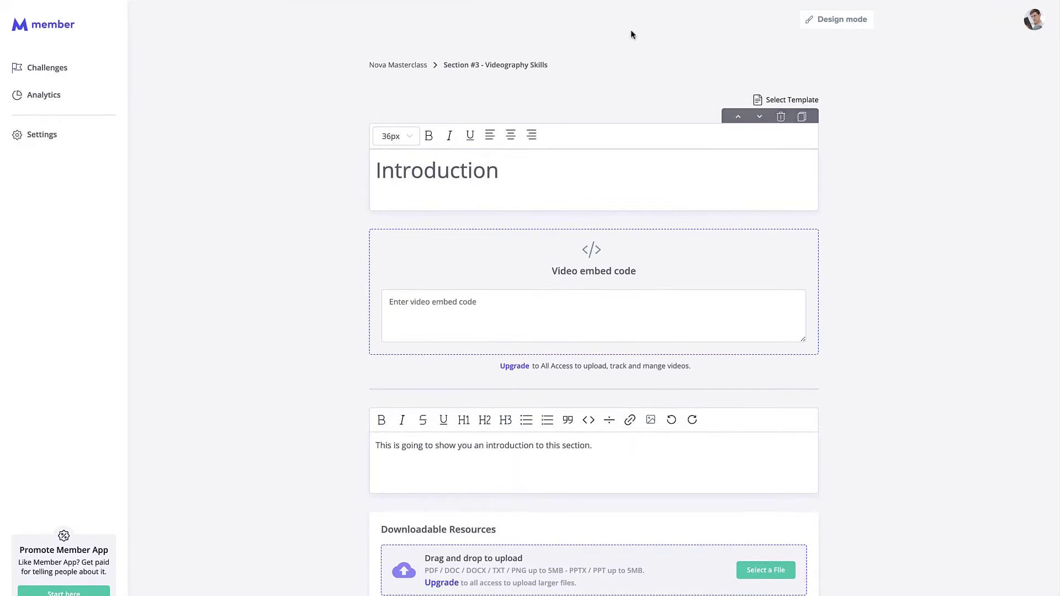
{"action": "scroll", "coordinate": [567, 323], "scroll_direction": "down", "scroll_amount": 1}
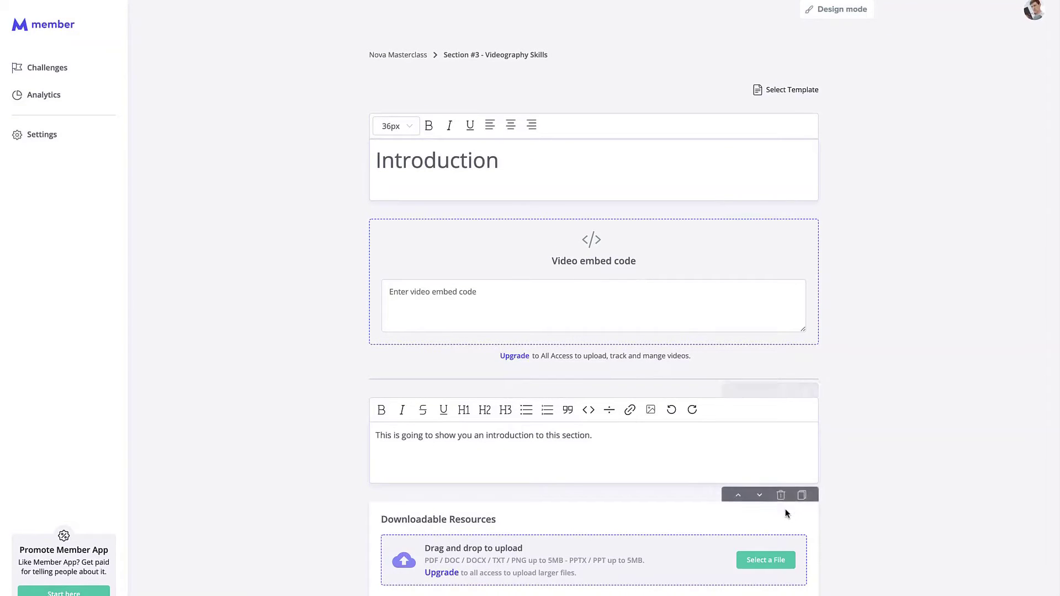
Step: Add a Homework element to the Introduction lesson, then delete it again
{"action": "left_click", "coordinate": [567, 158]}
{"action": "left_click", "coordinate": [418, 373]}
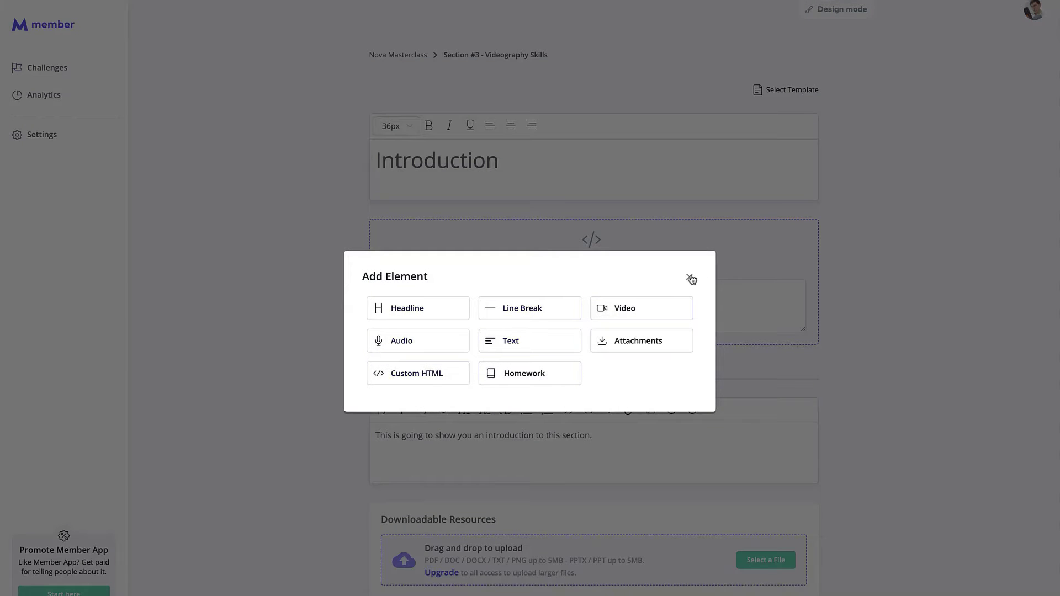
{"action": "left_click", "coordinate": [565, 369]}
{"action": "scroll", "coordinate": [564, 373], "scroll_direction": "down", "scroll_amount": 5}
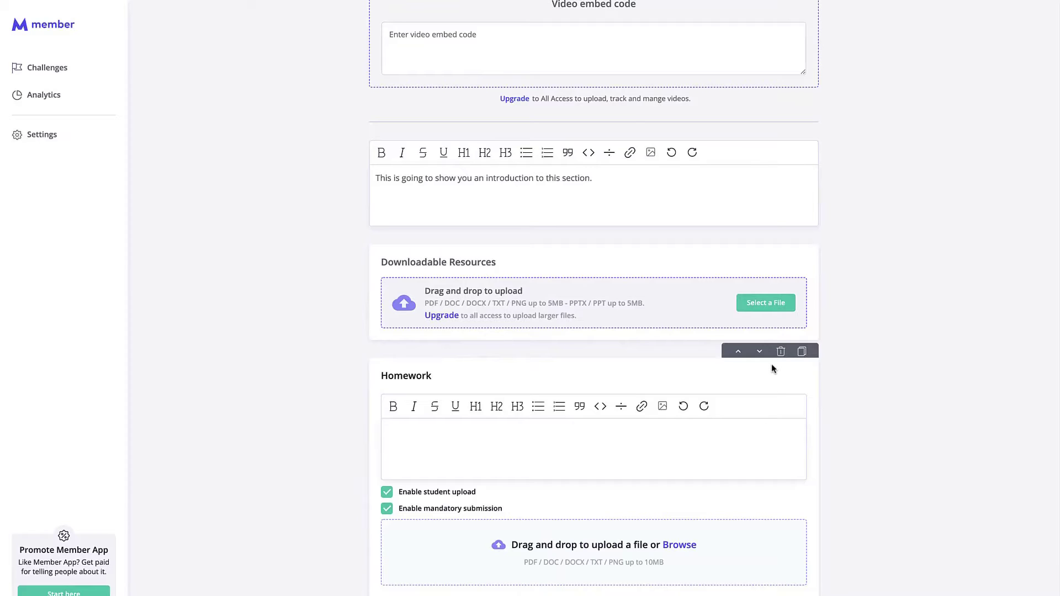
{"action": "left_click", "coordinate": [781, 351]}
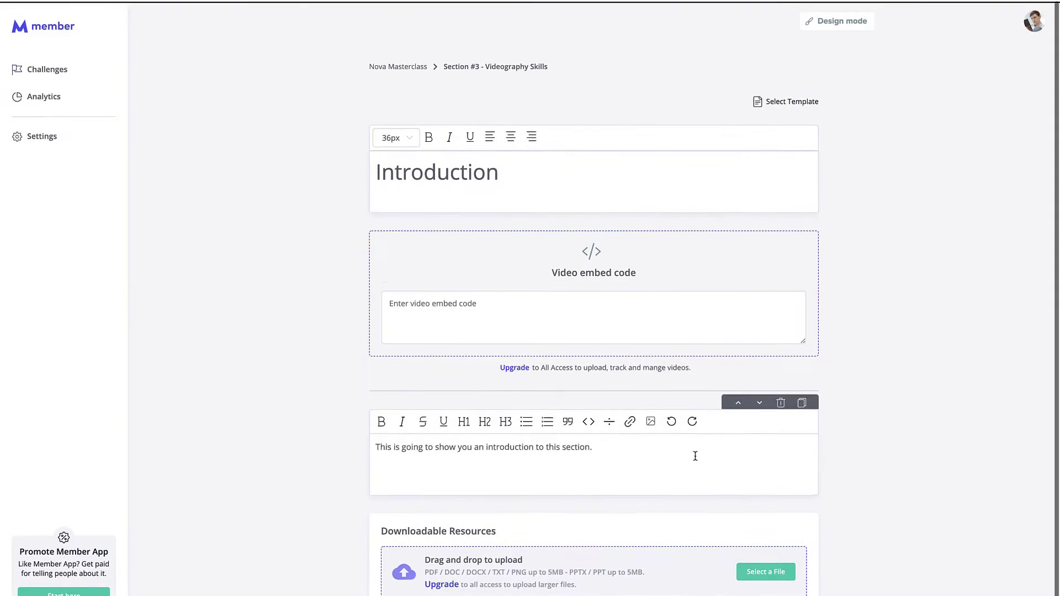
Step: Paste the Week 3 video embed code into the Introduction lesson and preview it in Design mode
{"action": "left_click", "coordinate": [613, 308]}
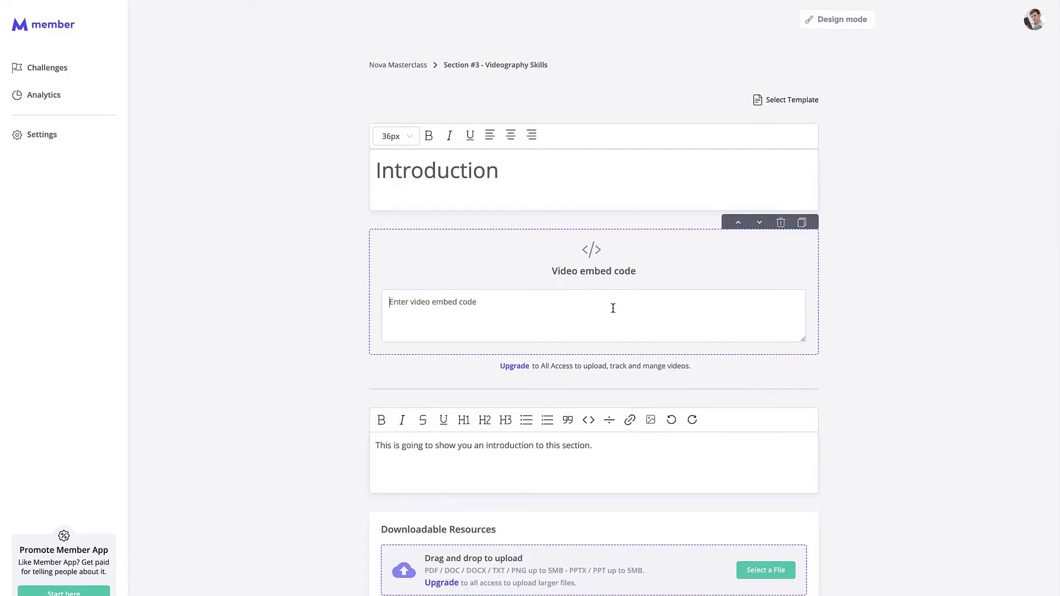
{"action": "left_click", "coordinate": [530, 169]}
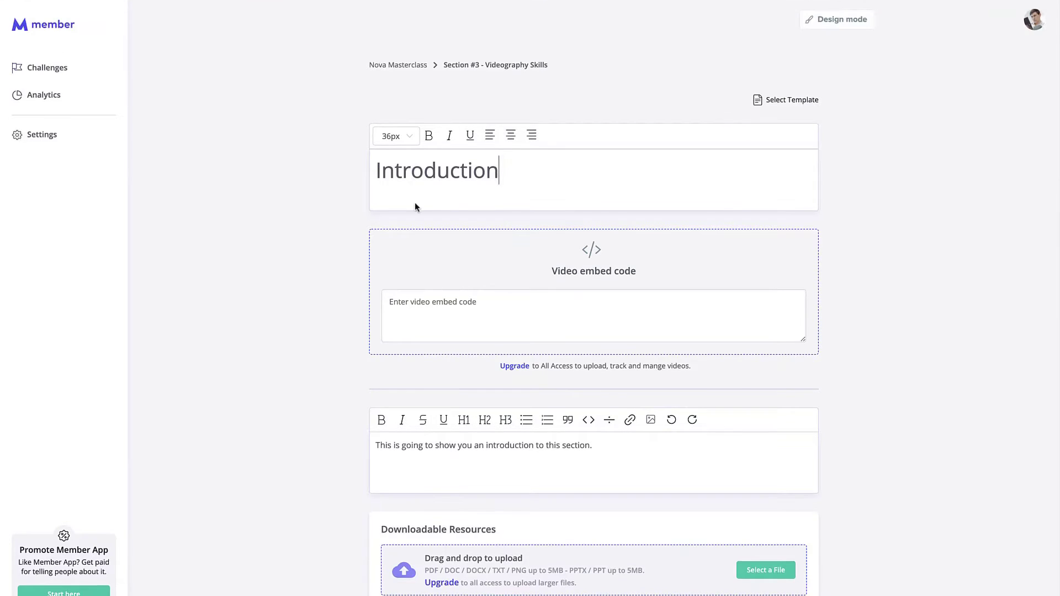
{"action": "left_click", "coordinate": [586, 306]}
{"action": "key", "text": "super+v"}
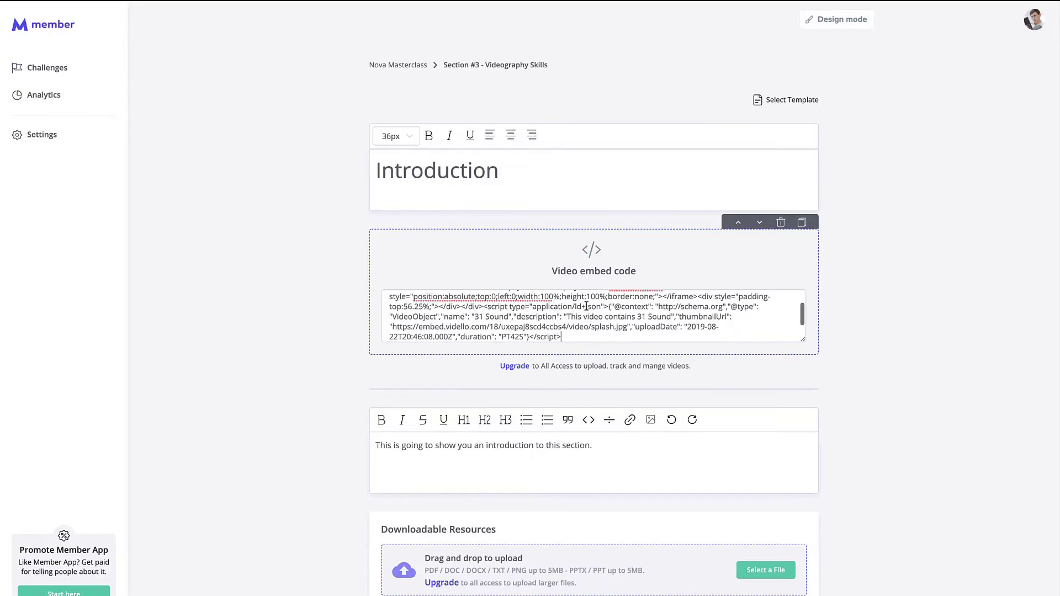
{"action": "scroll", "coordinate": [694, 329], "scroll_direction": "up", "scroll_amount": 2}
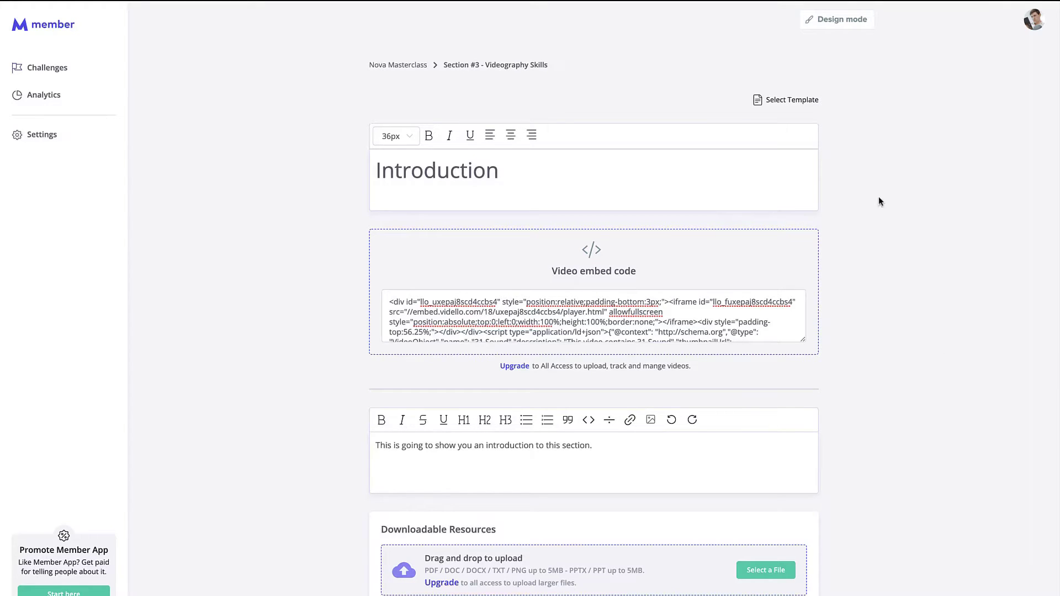
{"action": "left_click", "coordinate": [838, 21]}
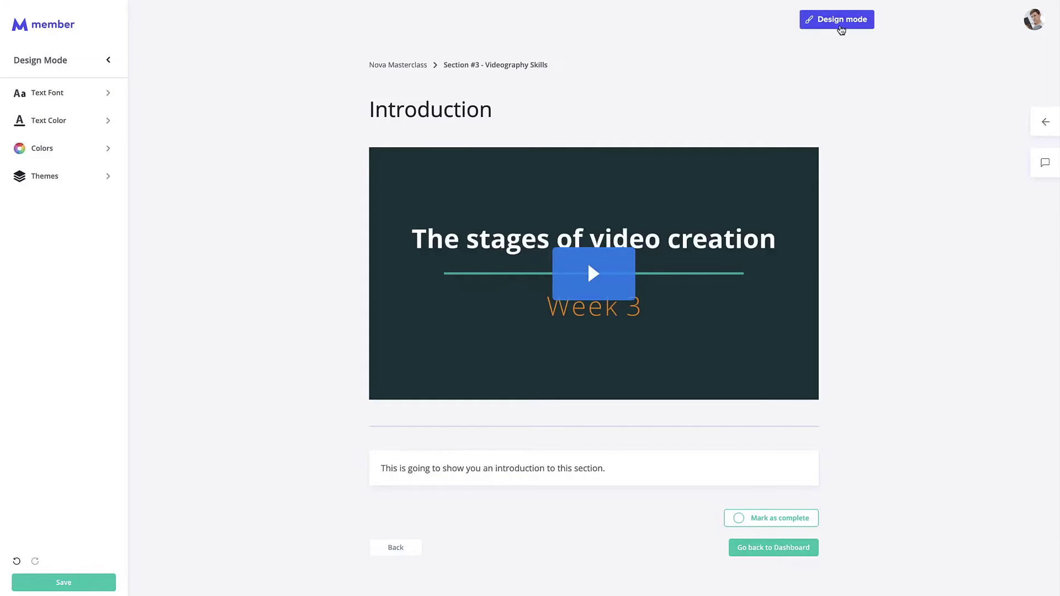
Step: Exit the lesson preview and return to the Nova Masterclass content page
{"action": "left_click", "coordinate": [840, 27]}
{"action": "left_click", "coordinate": [405, 67]}
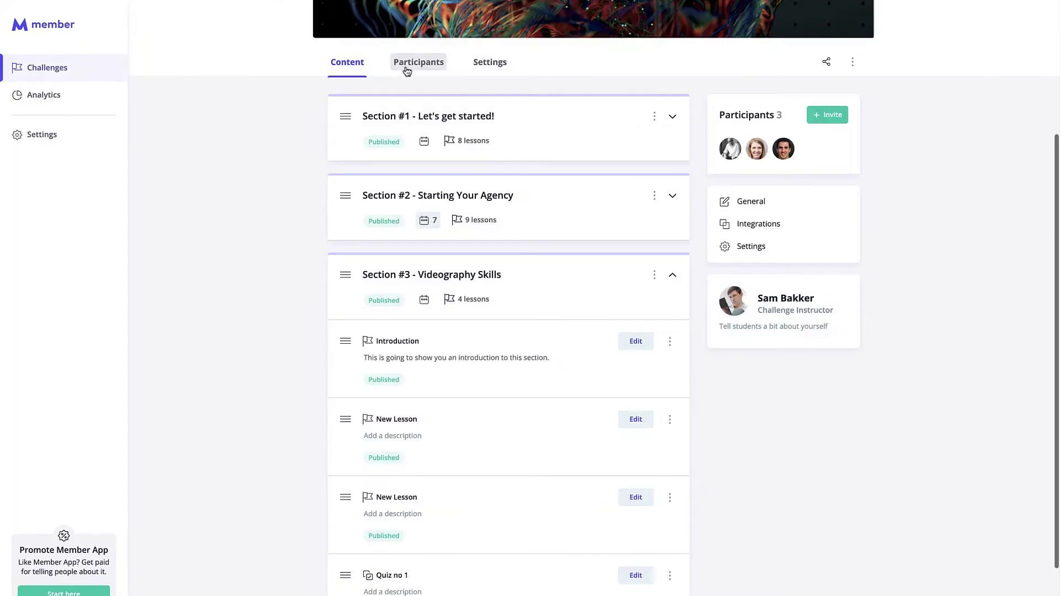
{"action": "scroll", "coordinate": [861, 66], "scroll_direction": "up", "scroll_amount": 4}
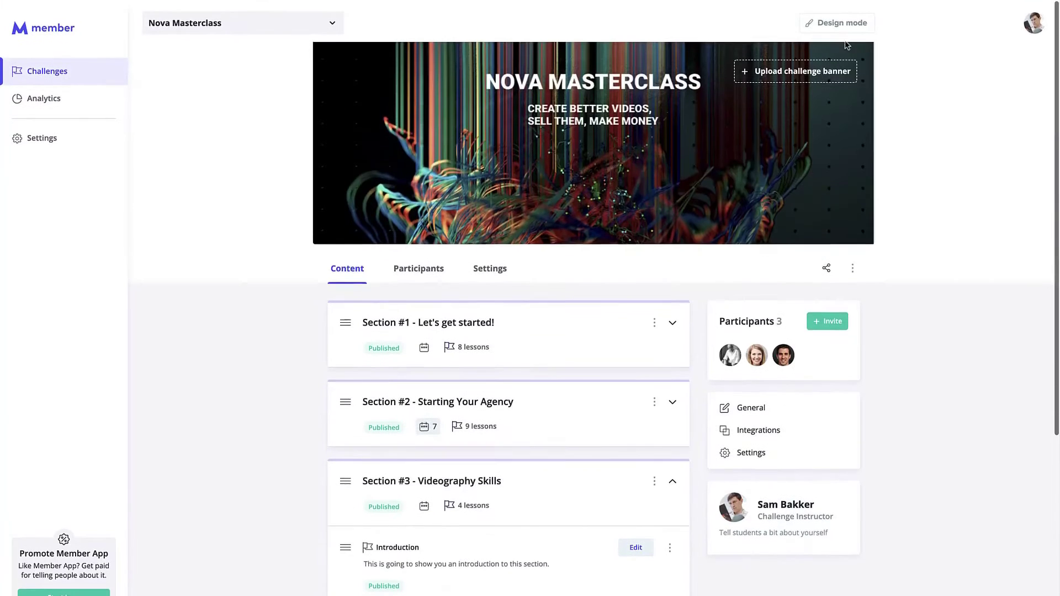
{"action": "left_click", "coordinate": [841, 24]}
{"action": "scroll", "coordinate": [593, 347], "scroll_direction": "down", "scroll_amount": 5}
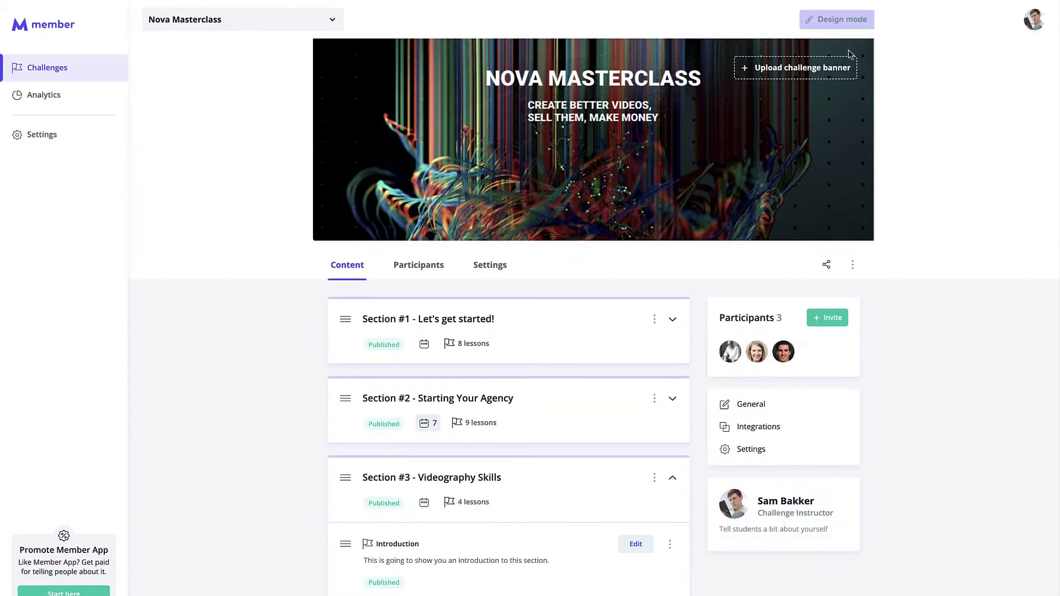
Step: Reopen the Introduction lesson for editing and place the cursor in its description
{"action": "scroll", "coordinate": [620, 277], "scroll_direction": "down", "scroll_amount": 3}
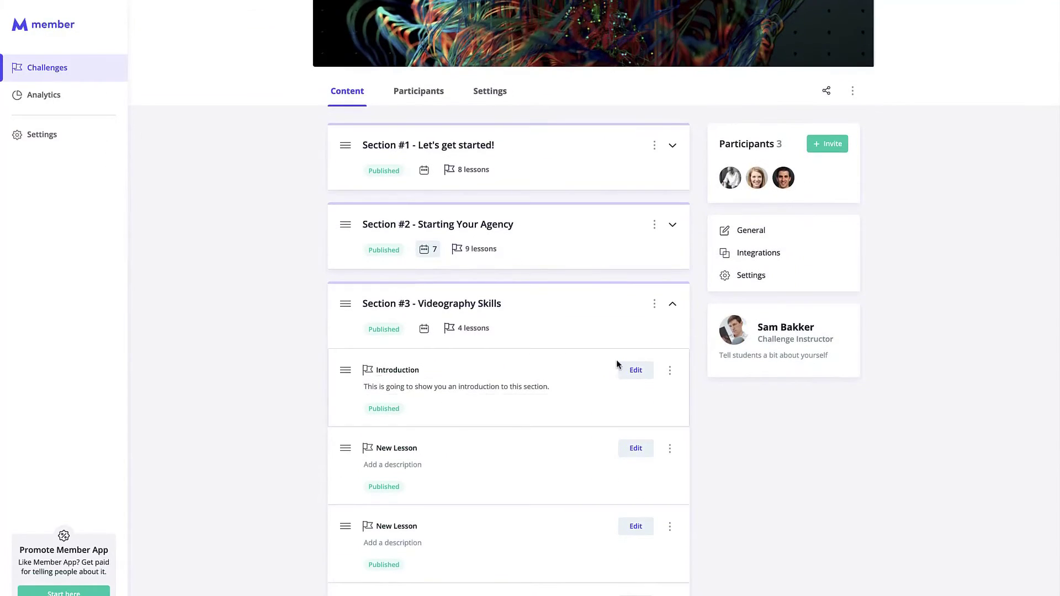
{"action": "scroll", "coordinate": [713, 389], "scroll_direction": "up", "scroll_amount": 1}
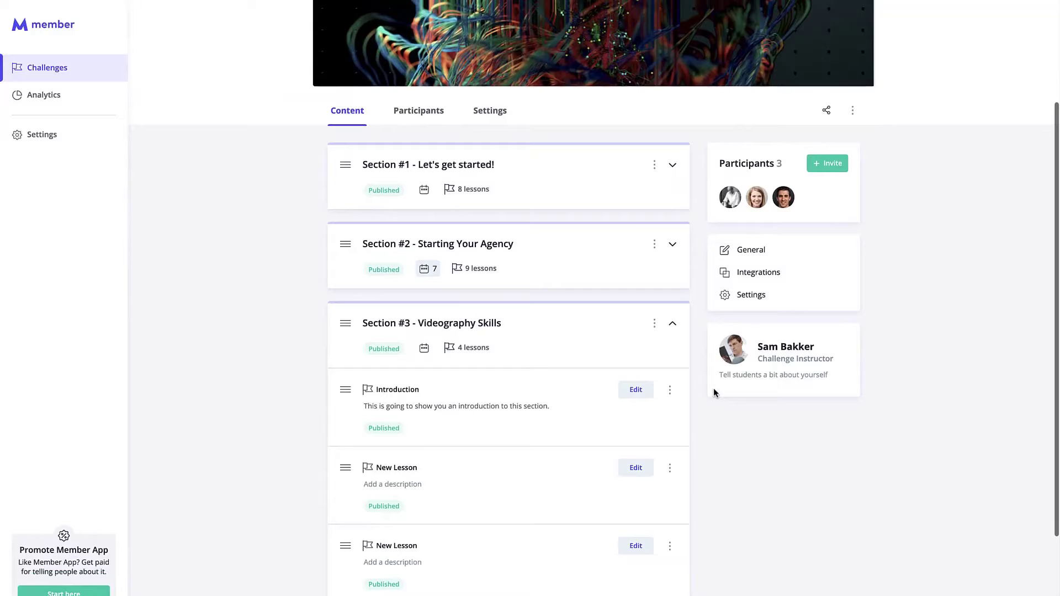
{"action": "left_click", "coordinate": [673, 390]}
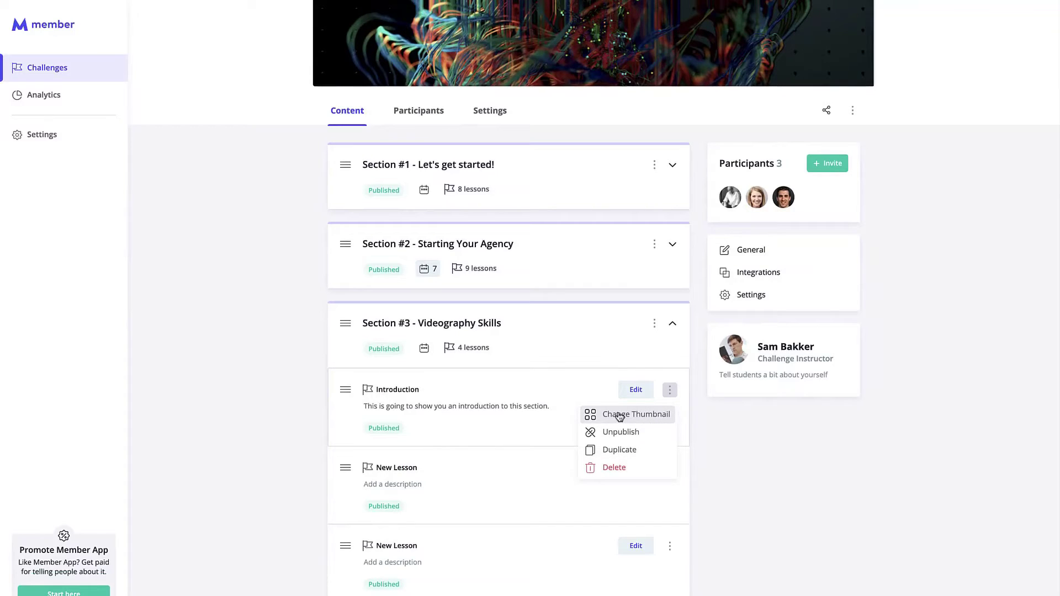
{"action": "left_click", "coordinate": [735, 460]}
{"action": "scroll", "coordinate": [735, 460], "scroll_direction": "up", "scroll_amount": 3}
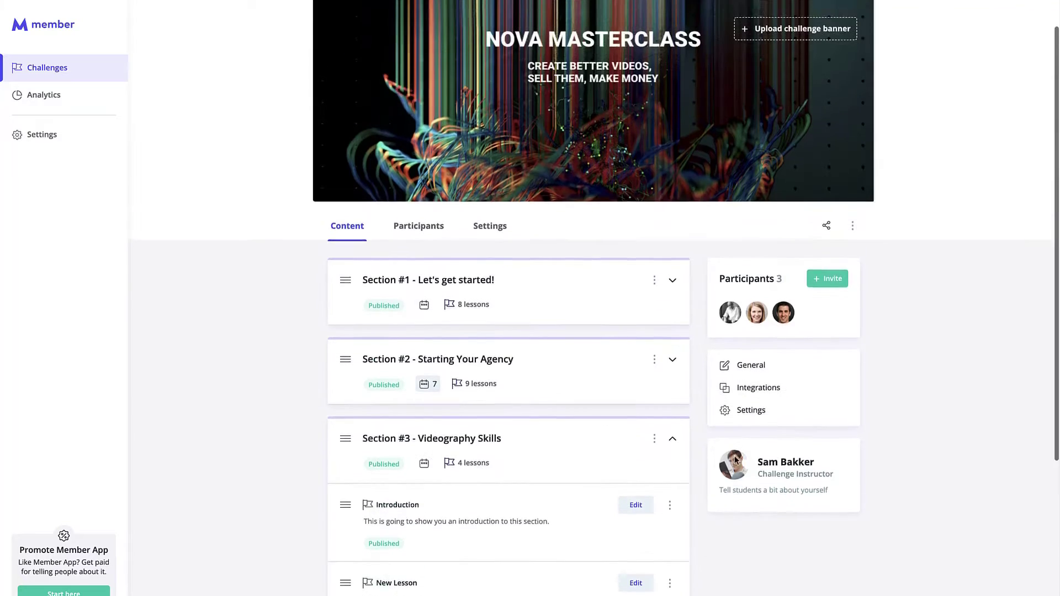
{"action": "scroll", "coordinate": [735, 460], "scroll_direction": "down", "scroll_amount": 4}
{"action": "left_click", "coordinate": [641, 308]}
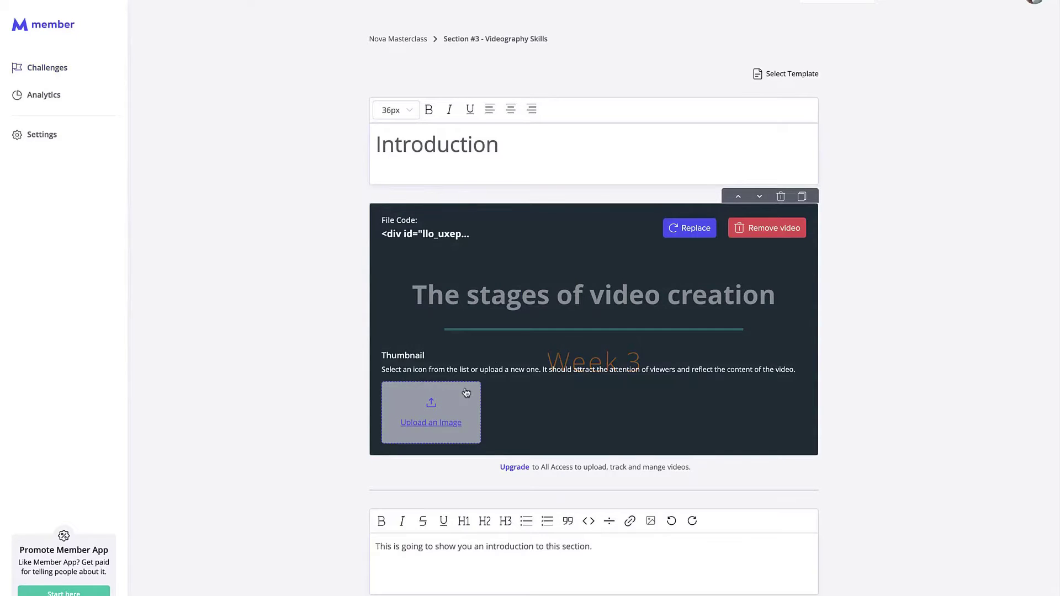
{"action": "scroll", "coordinate": [393, 345], "scroll_direction": "down", "scroll_amount": 1}
{"action": "scroll", "coordinate": [343, 348], "scroll_direction": "down", "scroll_amount": 1}
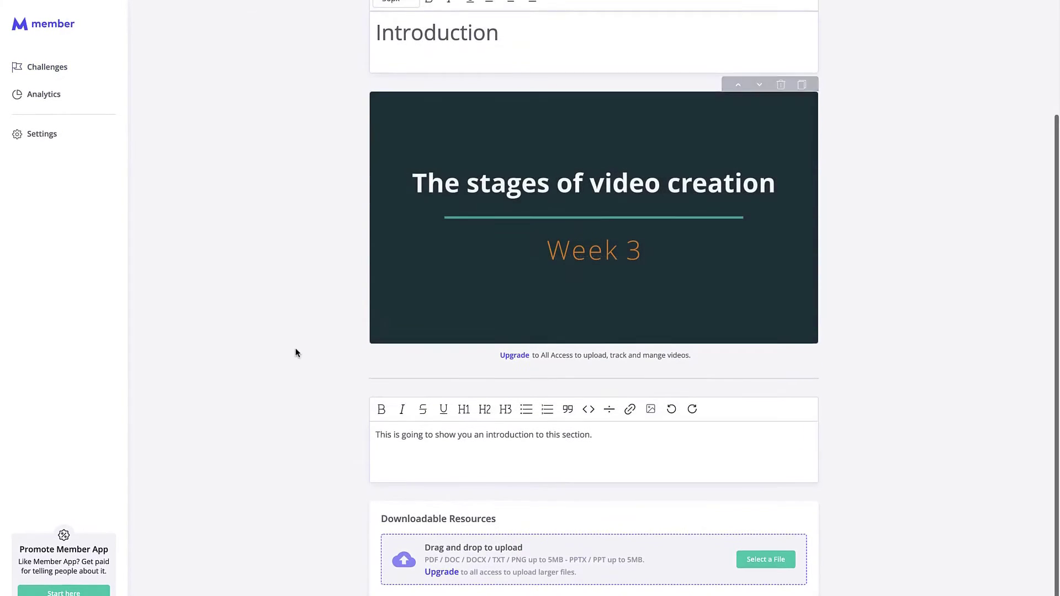
{"action": "left_click", "coordinate": [638, 435]}
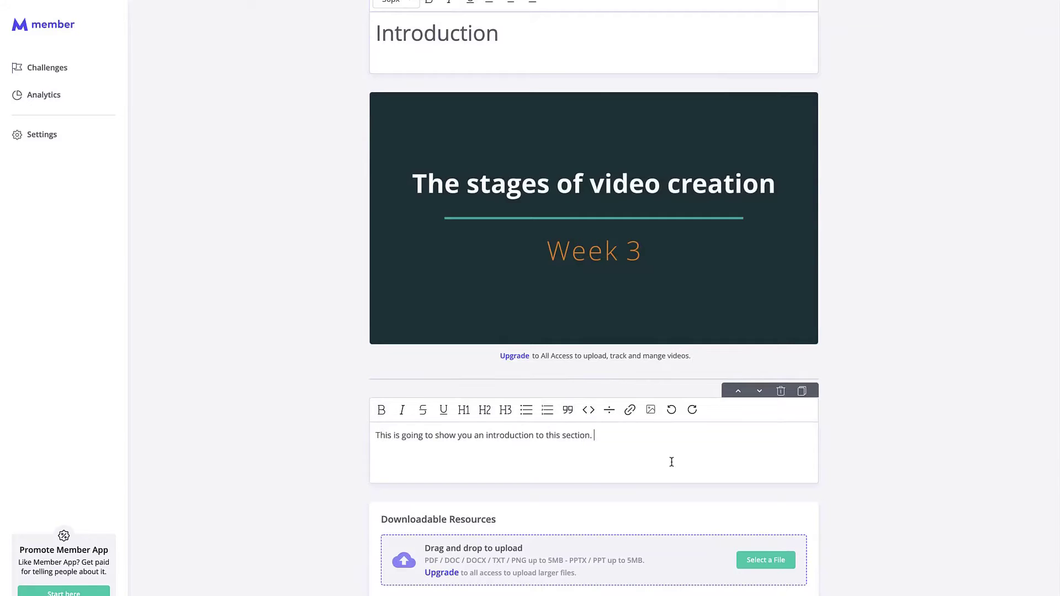
Step: Attach the Citizenship Process .docx from Downloads as a downloadable resource
{"action": "left_click", "coordinate": [761, 564]}
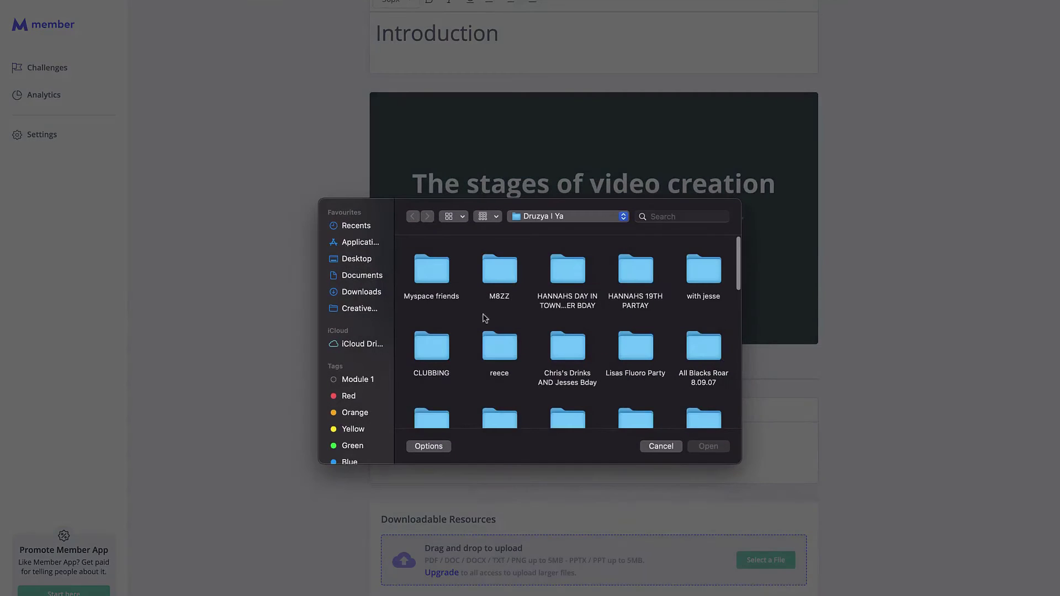
{"action": "left_click", "coordinate": [368, 296]}
{"action": "scroll", "coordinate": [538, 356], "scroll_direction": "down", "scroll_amount": 5}
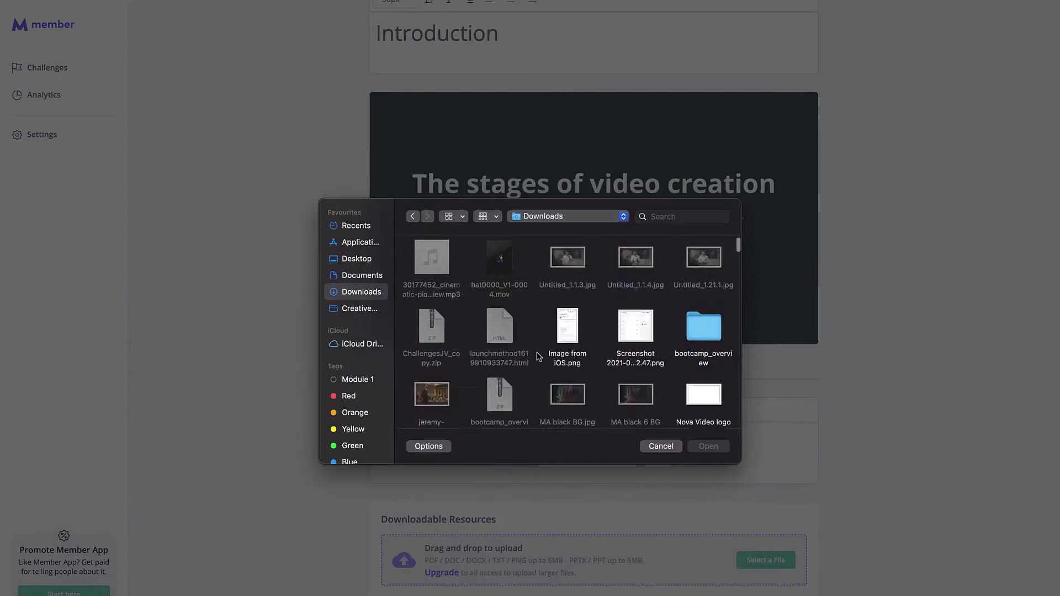
{"action": "scroll", "coordinate": [538, 356], "scroll_direction": "down", "scroll_amount": 10}
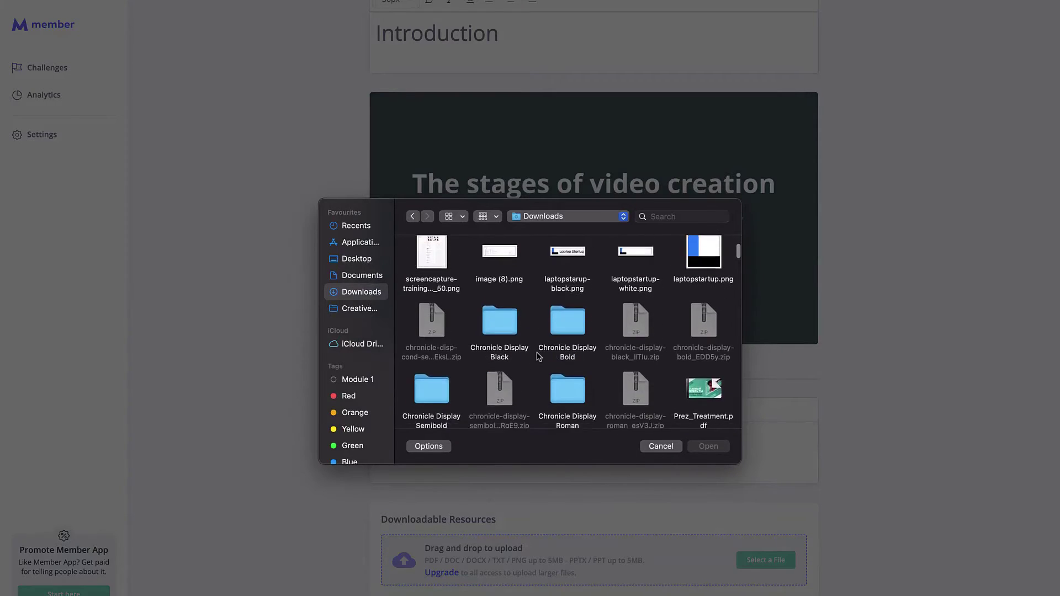
{"action": "scroll", "coordinate": [566, 345], "scroll_direction": "down", "scroll_amount": 3}
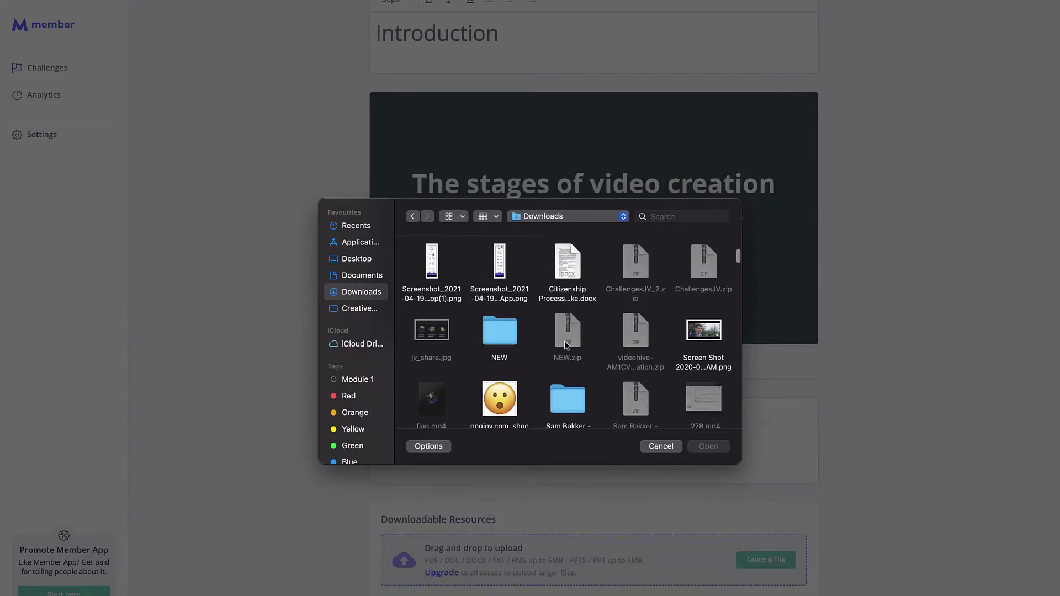
{"action": "double_click", "coordinate": [572, 301]}
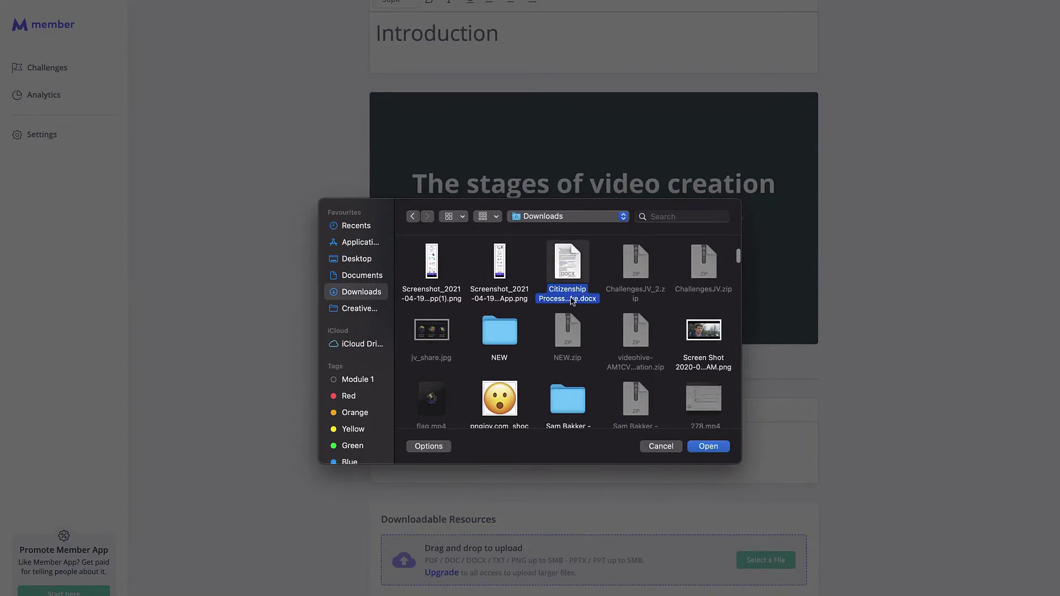
{"action": "scroll", "coordinate": [621, 505], "scroll_direction": "down", "scroll_amount": 1}
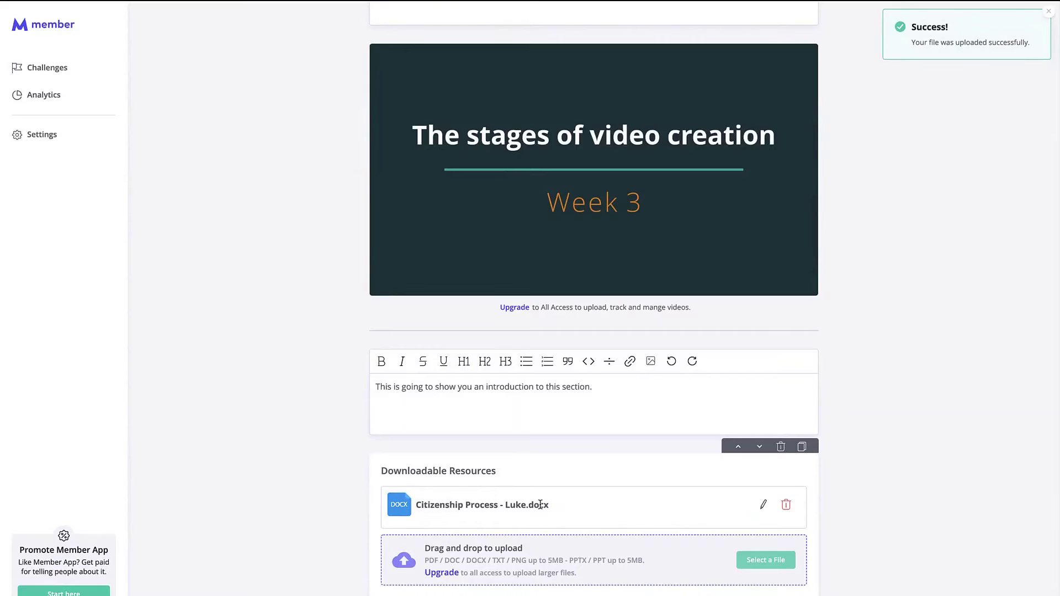
{"action": "left_click_drag", "start_coordinate": [526, 504], "coordinate": [417, 508]}
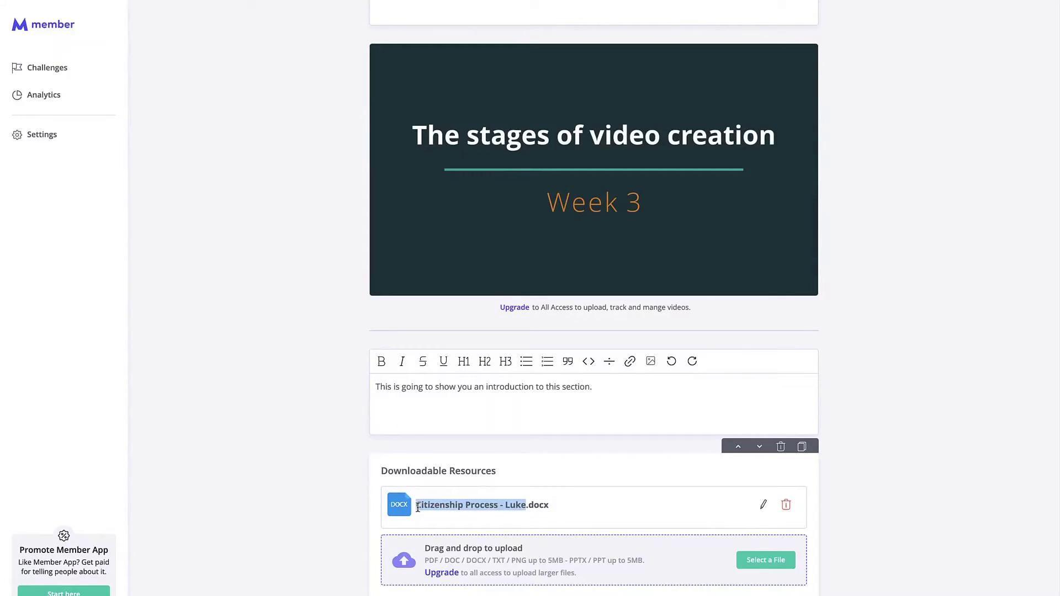
Step: Rename the resource to 'videographer resourses' and give it the bootcamp.png image
{"action": "left_click", "coordinate": [763, 504]}
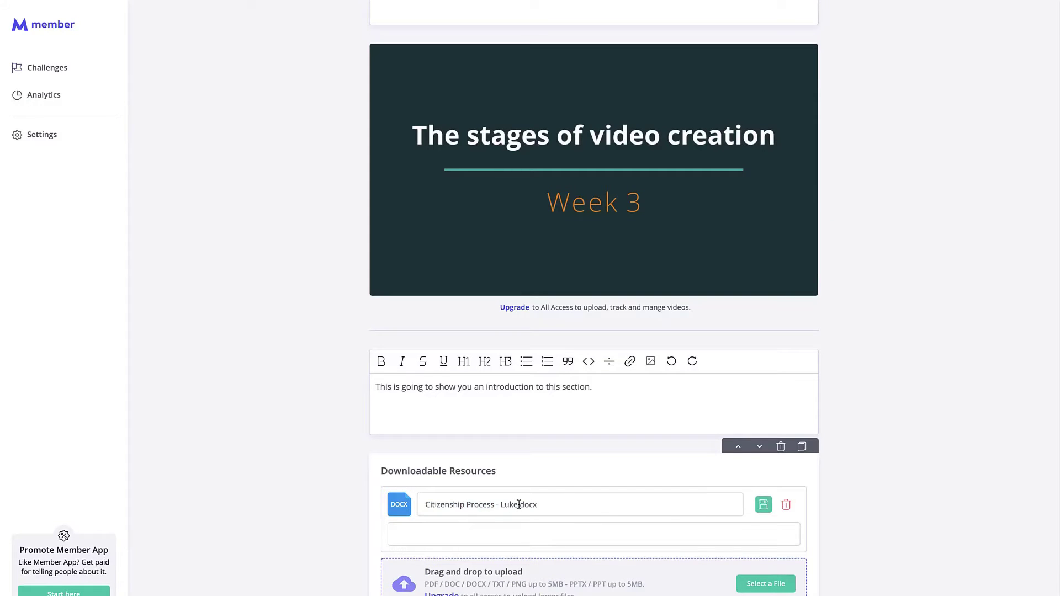
{"action": "left_click_drag", "start_coordinate": [519, 505], "coordinate": [426, 504]}
{"action": "key", "text": "ctrl+a"}
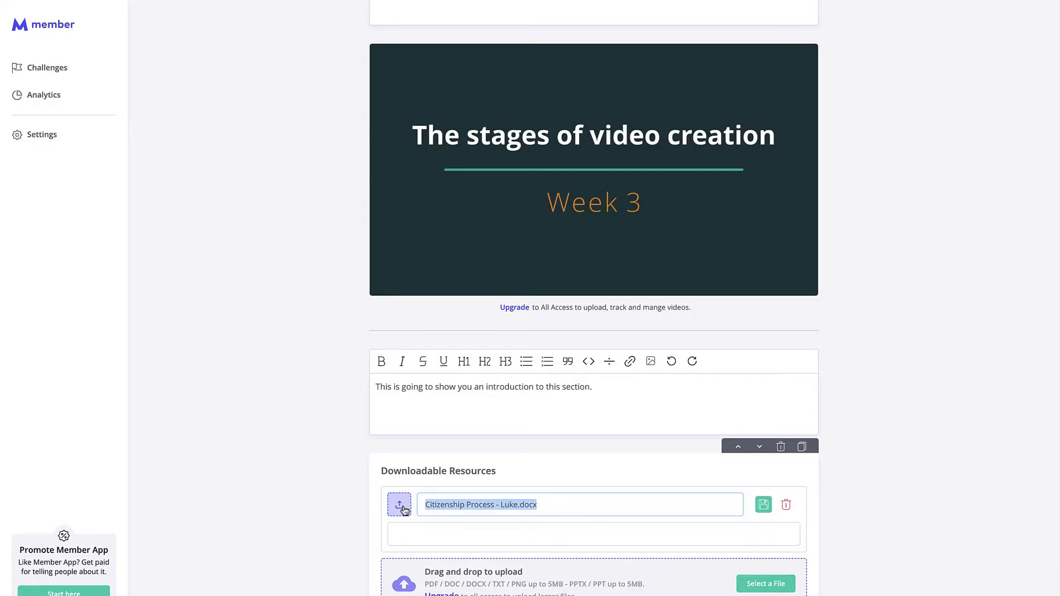
{"action": "type", "text": "videograph"}
{"action": "type", "text": "e"}
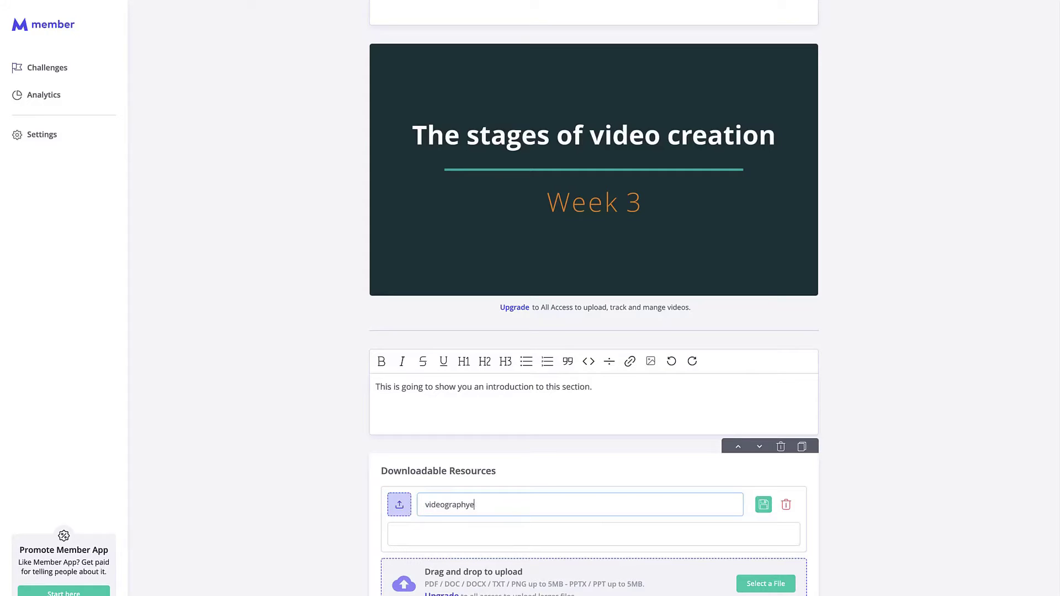
{"action": "type", "text": "r resourses"}
{"action": "left_click", "coordinate": [398, 509]}
{"action": "double_click", "coordinate": [570, 301]}
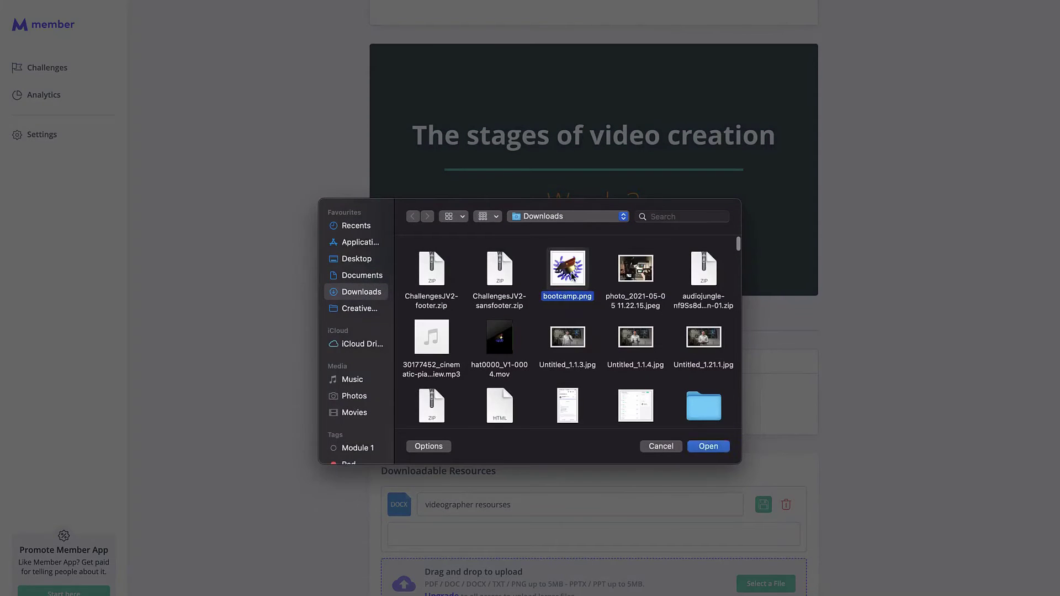
{"action": "left_click", "coordinate": [671, 482]}
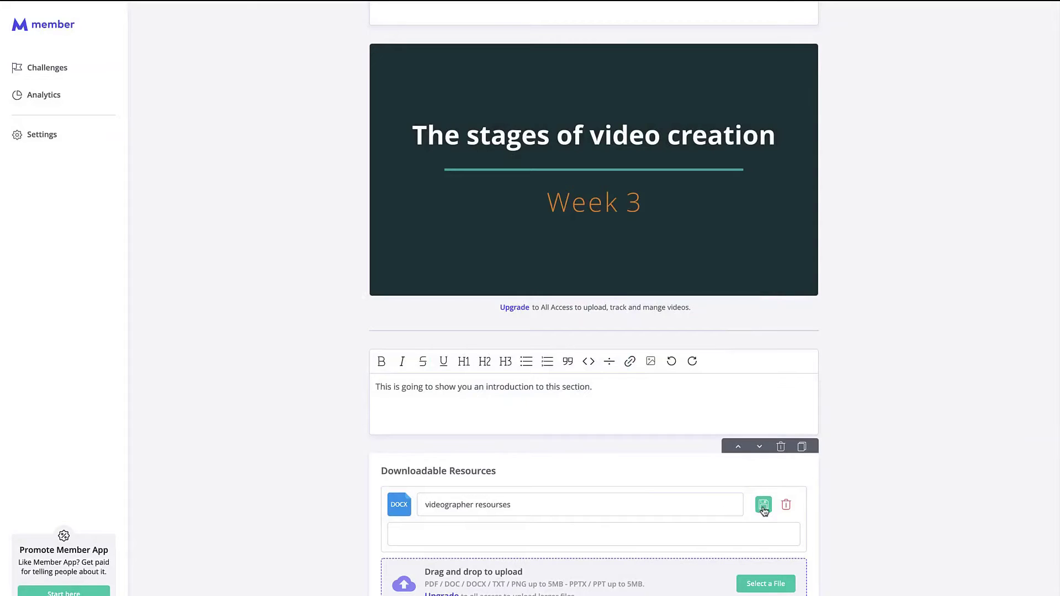
Step: Save the renamed resource, then delete it from Downloadable Resources
{"action": "left_click", "coordinate": [764, 505]}
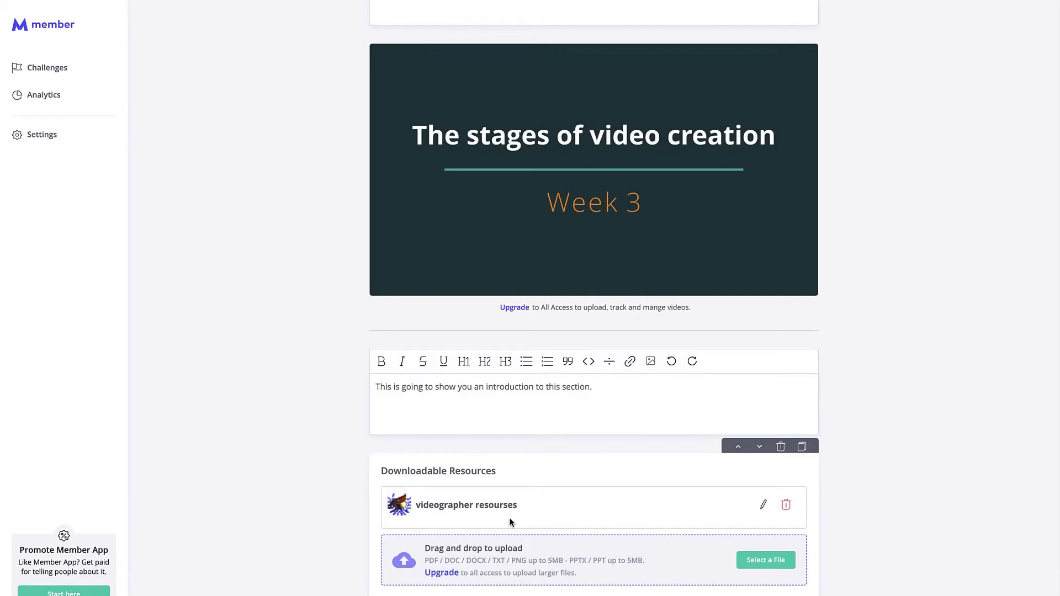
{"action": "left_click", "coordinate": [786, 506]}
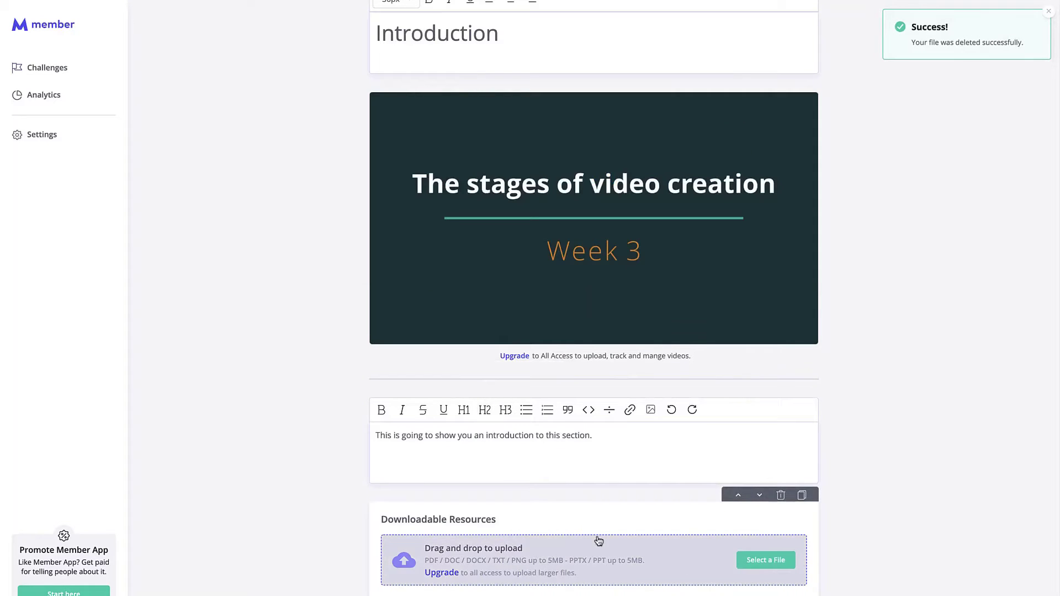
{"action": "scroll", "coordinate": [593, 331], "scroll_direction": "up", "scroll_amount": 2}
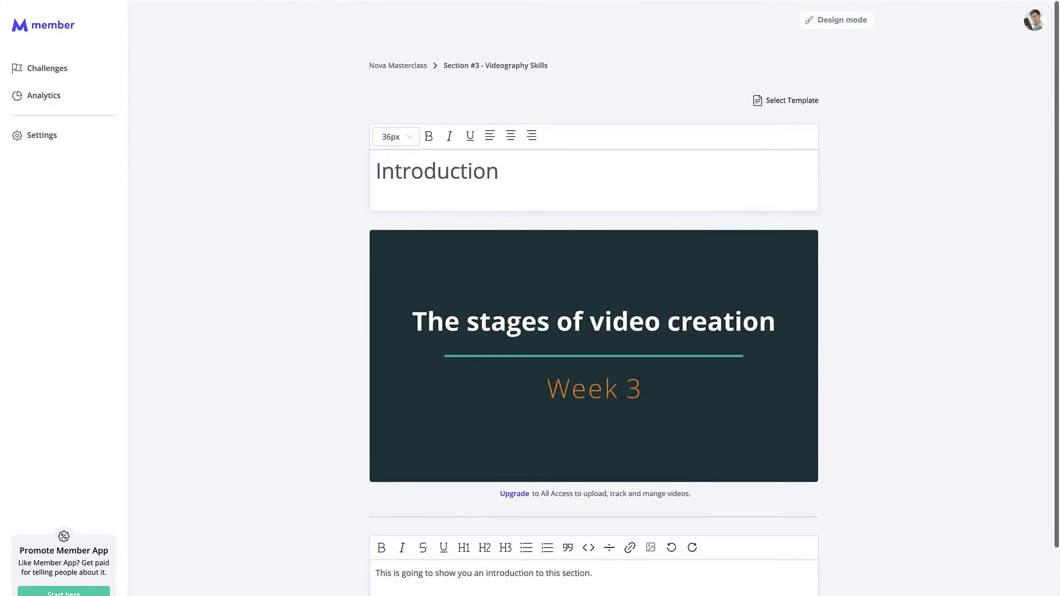
Step: In the Introduction lesson's Feedback Survey, start a new question to show the type choices
{"action": "scroll", "coordinate": [593, 331], "scroll_direction": "down", "scroll_amount": 2}
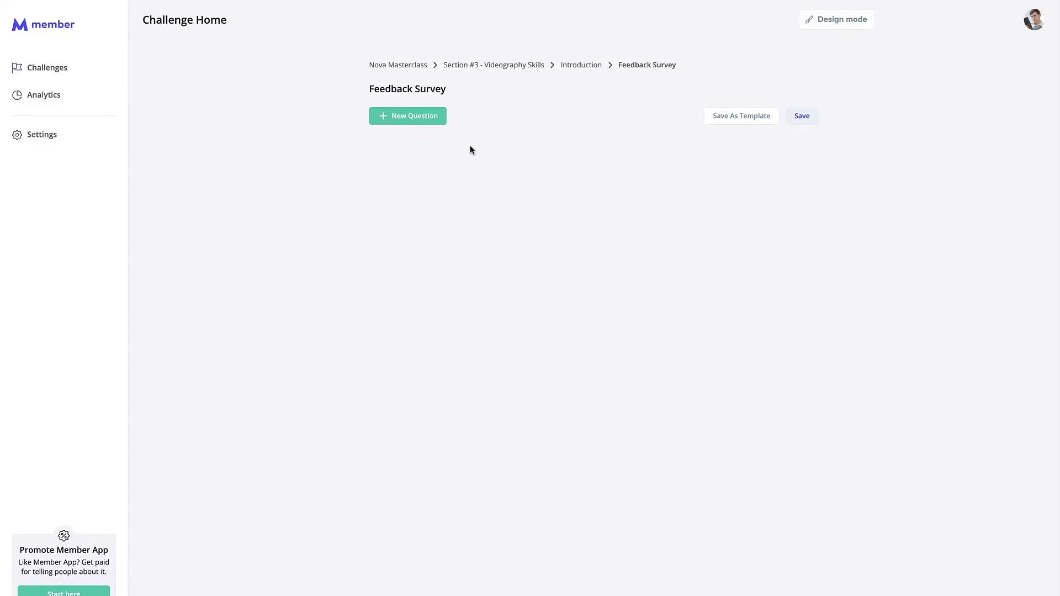
{"action": "left_click_drag", "start_coordinate": [370, 89], "coordinate": [326, 85]}
{"action": "left_click", "coordinate": [472, 92]}
{"action": "left_click", "coordinate": [326, 85]}
{"action": "left_click", "coordinate": [402, 114]}
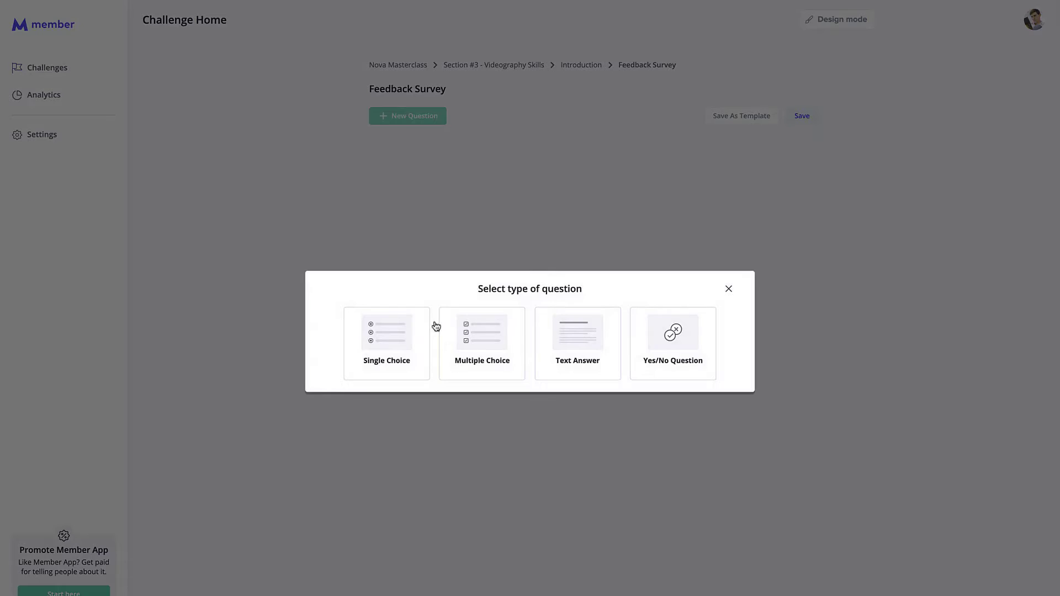
Step: Create a single-choice question 'How do you like this section?' with first answer 'It's great'
{"action": "left_click", "coordinate": [399, 327]}
{"action": "type", "text": "How "}
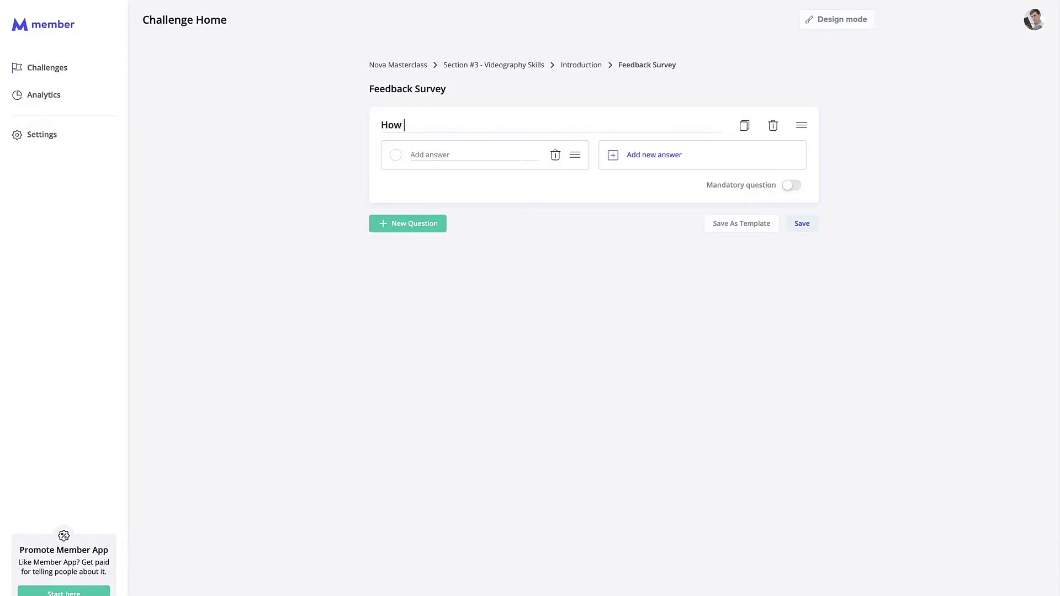
{"action": "type", "text": "do you like this section?"}
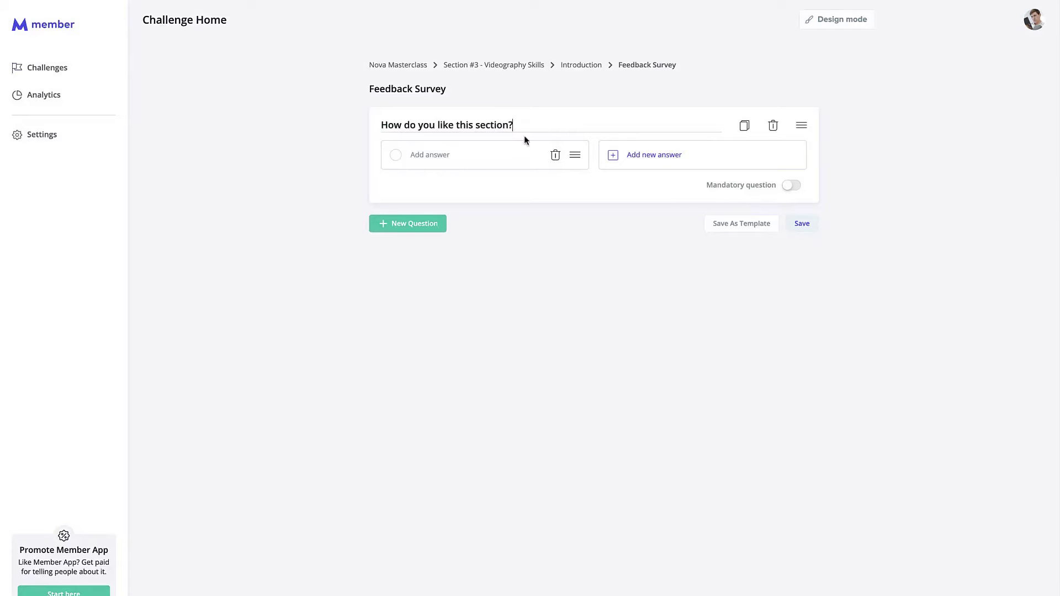
{"action": "left_click", "coordinate": [414, 156]}
{"action": "type", "text": "It's great"}
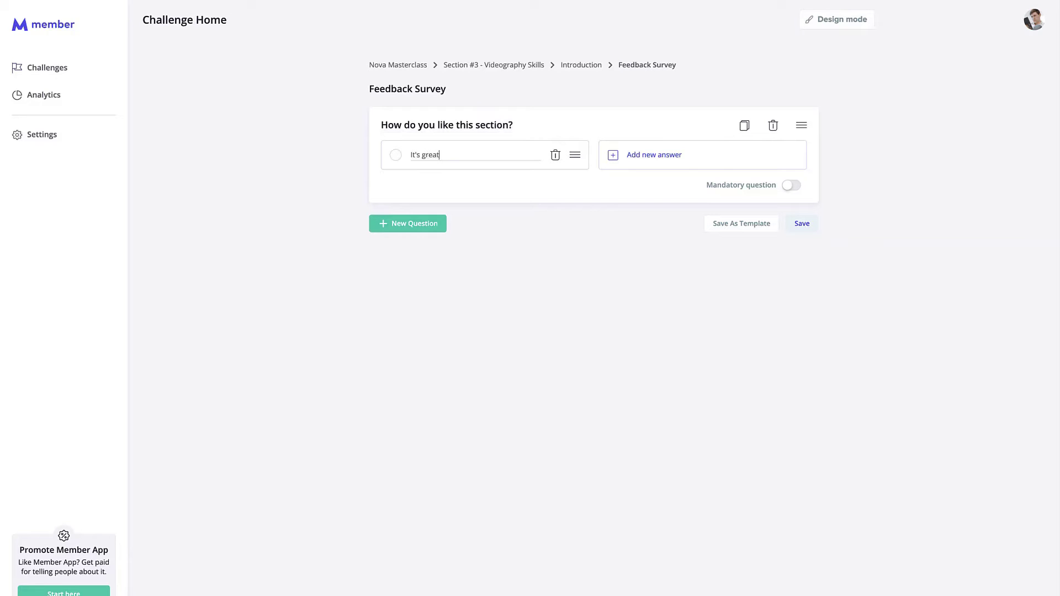
Step: Add answers 'Good', 'I don't like it' and 'Horrible', and make the question mandatory
{"action": "left_click", "coordinate": [683, 164]}
{"action": "type", "text": "Good"}
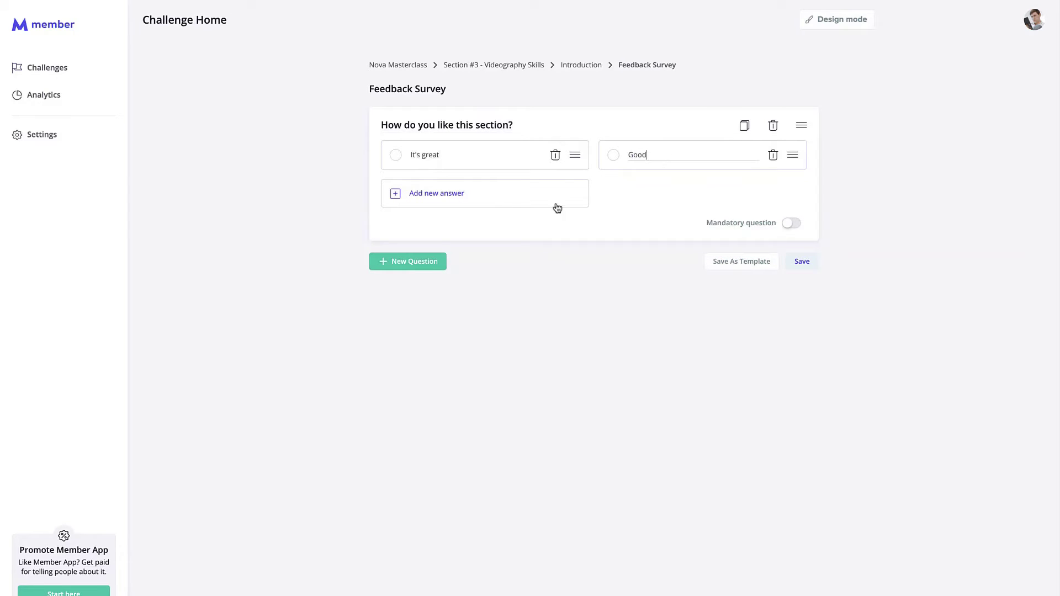
{"action": "left_click", "coordinate": [475, 206]}
{"action": "type", "text": "I don't"}
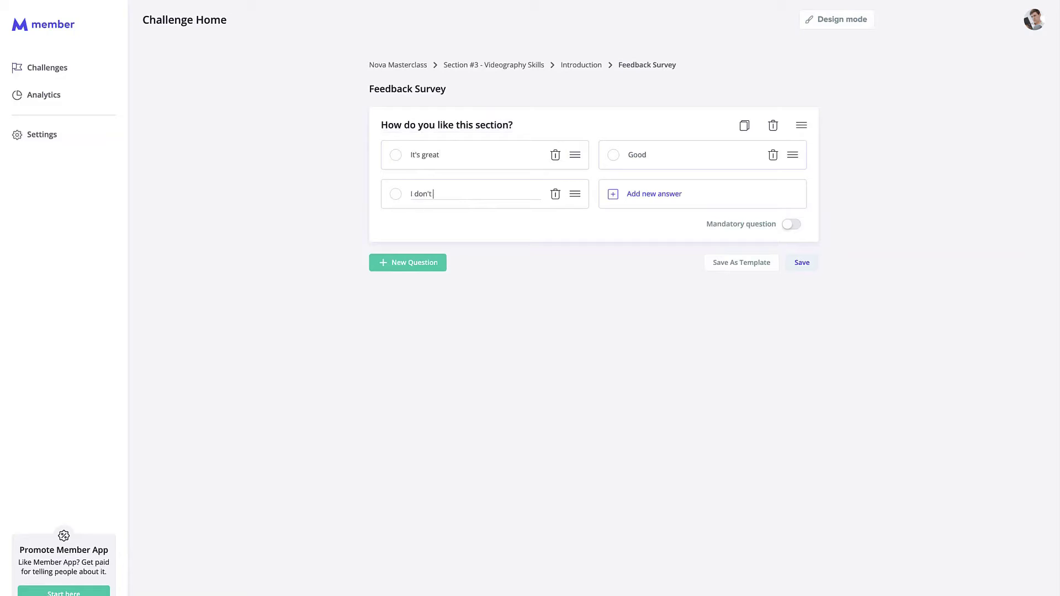
{"action": "type", "text": " like it"}
{"action": "left_click", "coordinate": [666, 196]}
{"action": "type", "text": "Hor"}
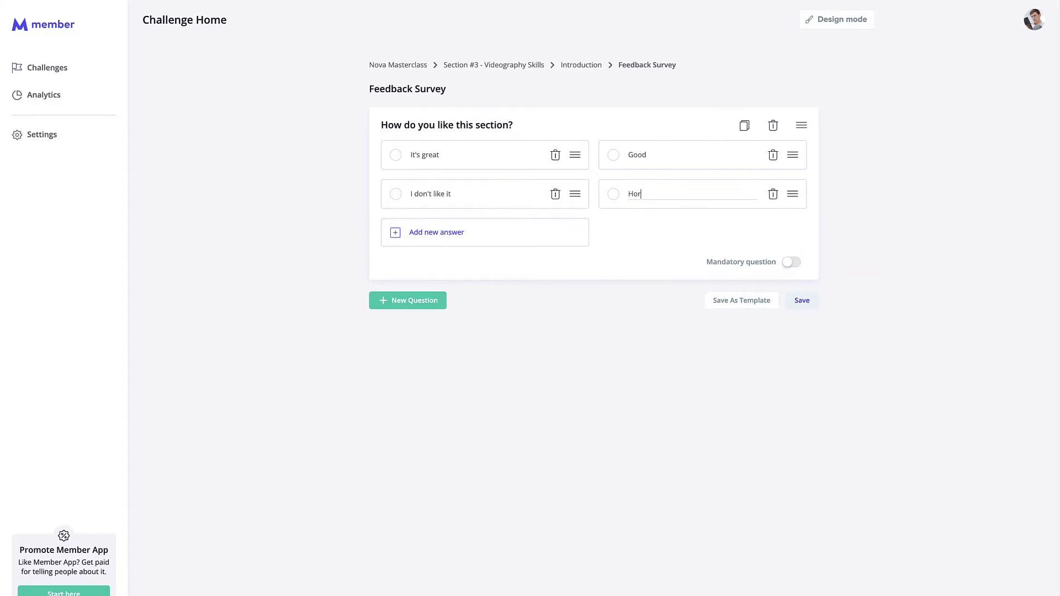
{"action": "type", "text": "rible"}
{"action": "left_click", "coordinate": [651, 322]}
{"action": "left_click", "coordinate": [786, 263]}
{"action": "left_click", "coordinate": [425, 307]}
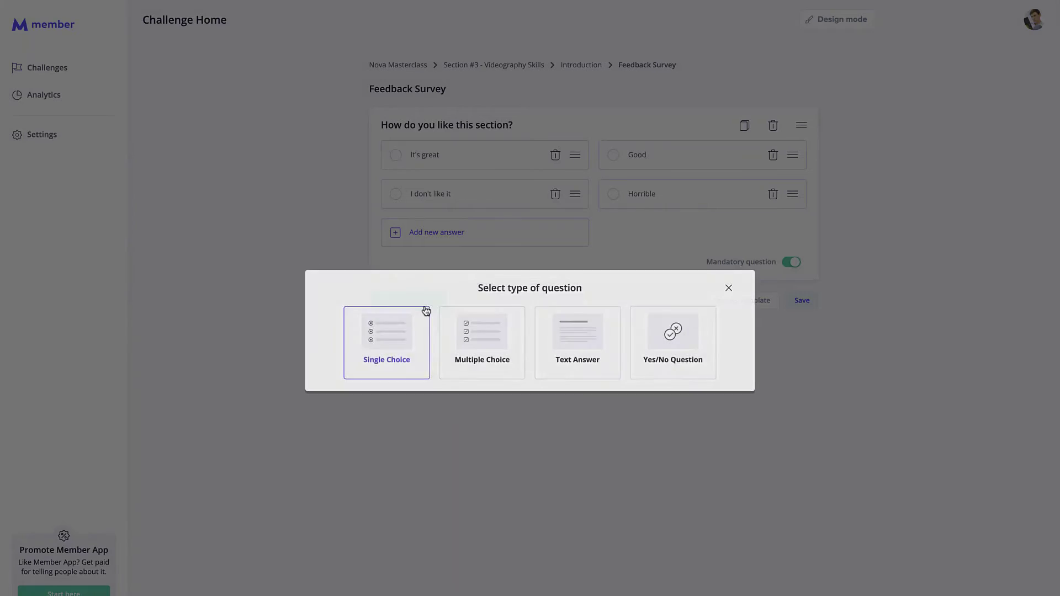
Step: Add a text-answer question titled 'Tell us why'
{"action": "left_click", "coordinate": [577, 330]}
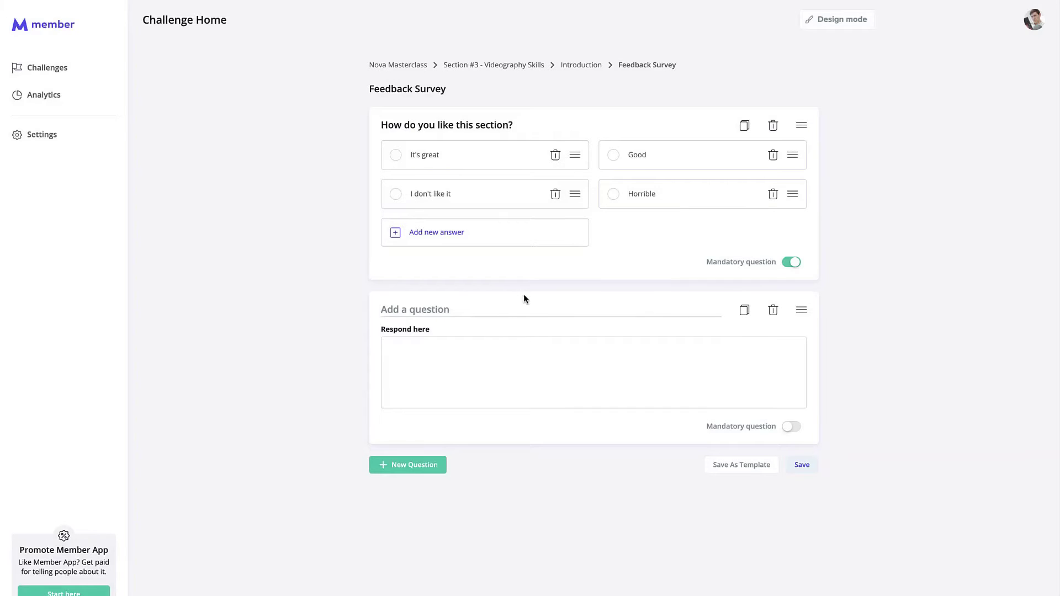
{"action": "type", "text": "Ad m"}
{"action": "type", "text": "d more details here:"}
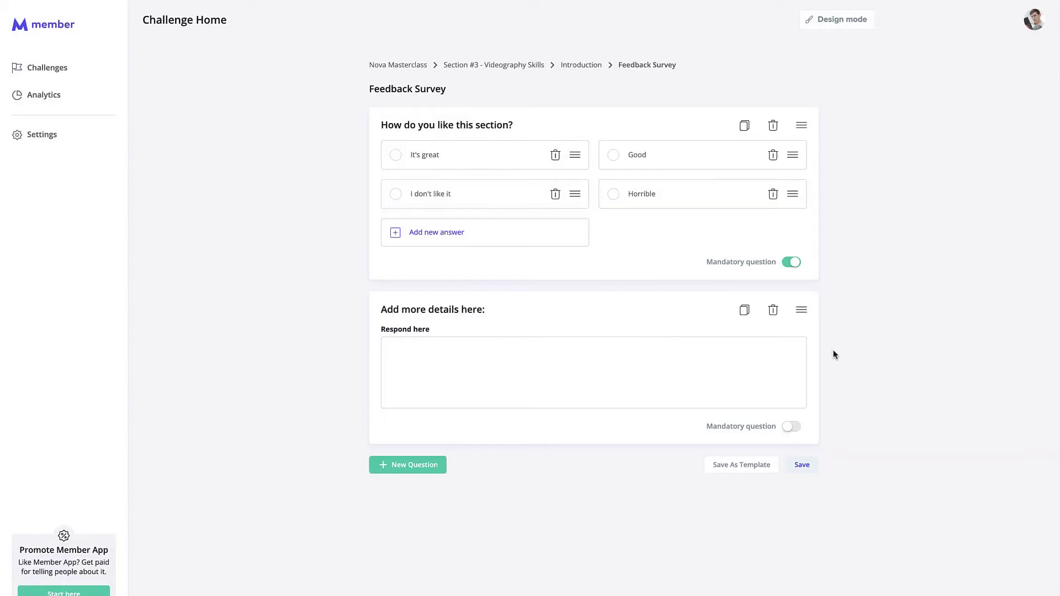
{"action": "left_click_drag", "start_coordinate": [486, 310], "coordinate": [381, 309]}
{"action": "type", "text": "test"}
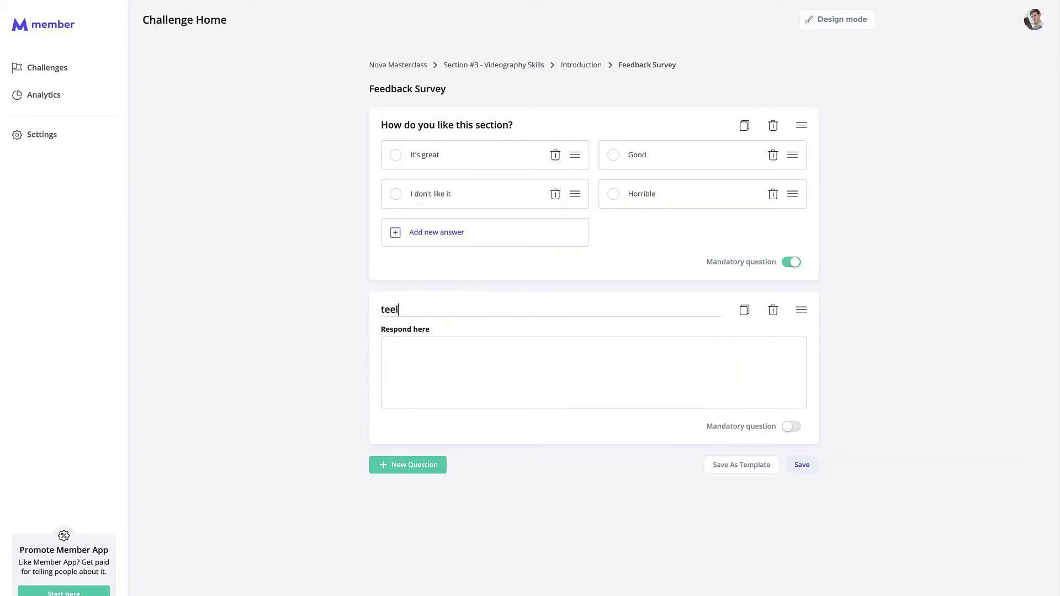
{"action": "key", "text": "BackSpace"}
{"action": "key", "text": "BackSpace"}
{"action": "key", "text": "BackSpace"}
{"action": "type", "text": "ell us why"}
Step: Make 'Tell us why' mandatory, save the Feedback Survey, and return to the Introduction lesson
{"action": "left_click", "coordinate": [855, 340]}
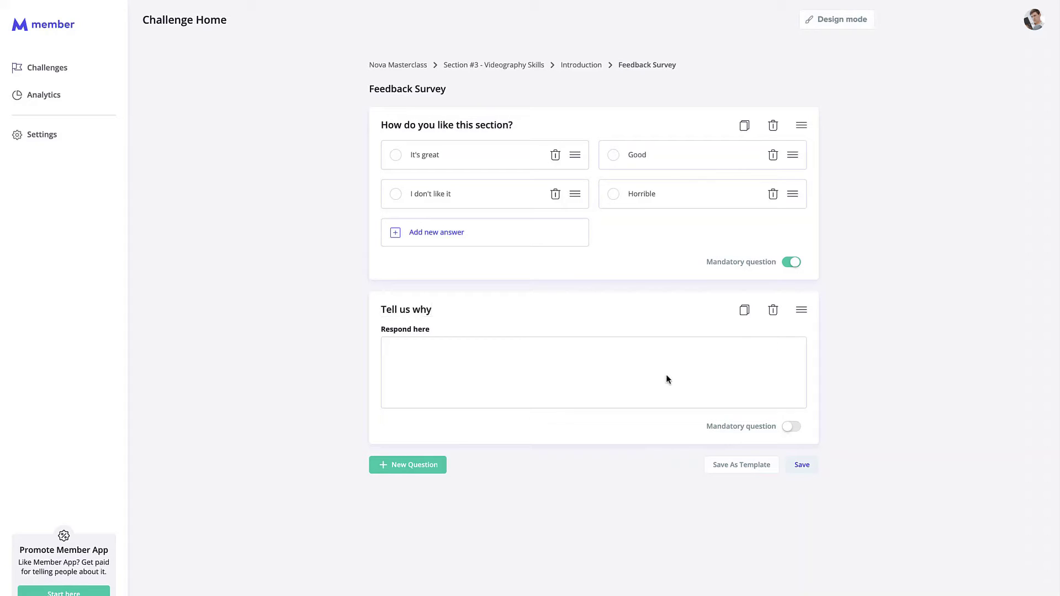
{"action": "left_click", "coordinate": [792, 427]}
{"action": "left_click", "coordinate": [813, 464]}
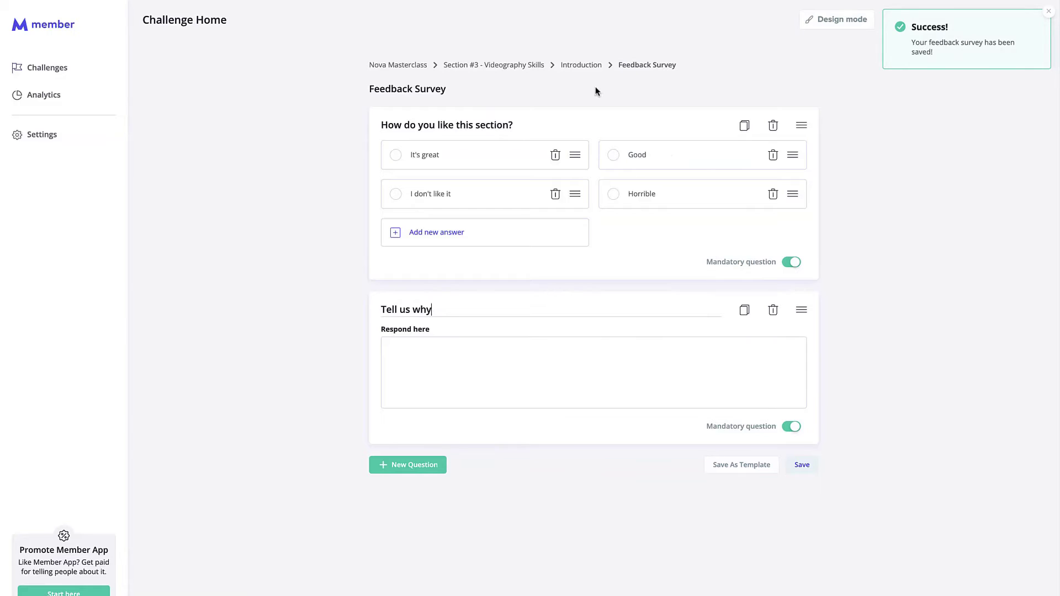
{"action": "left_click", "coordinate": [570, 65]}
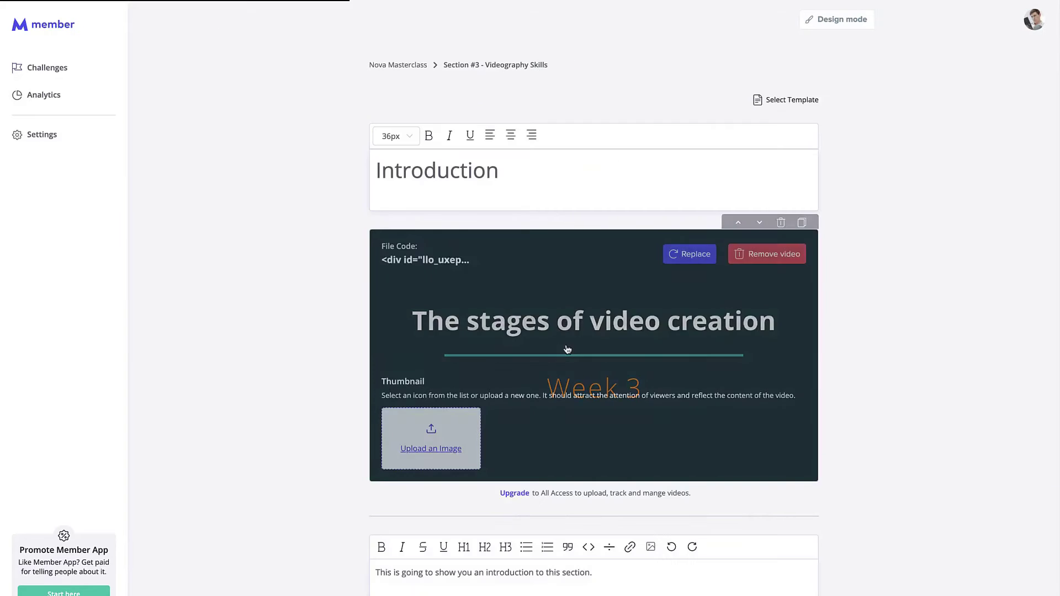
Step: Go back from the Introduction lesson to the Nova Masterclass content page
{"action": "scroll", "coordinate": [565, 343], "scroll_direction": "down", "scroll_amount": 3}
{"action": "scroll", "coordinate": [566, 343], "scroll_direction": "up", "scroll_amount": 3}
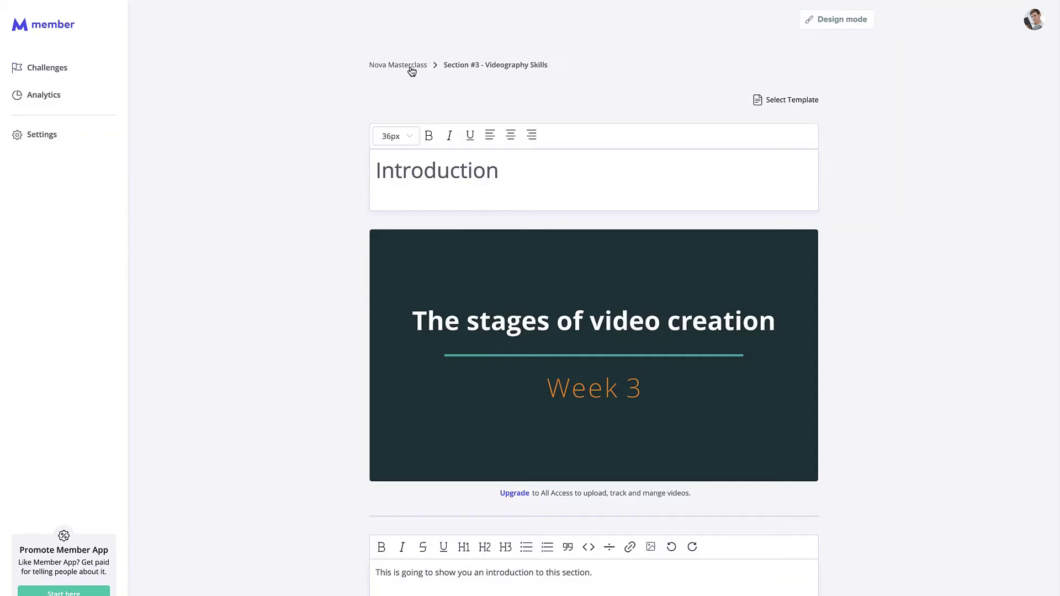
{"action": "left_click", "coordinate": [410, 67]}
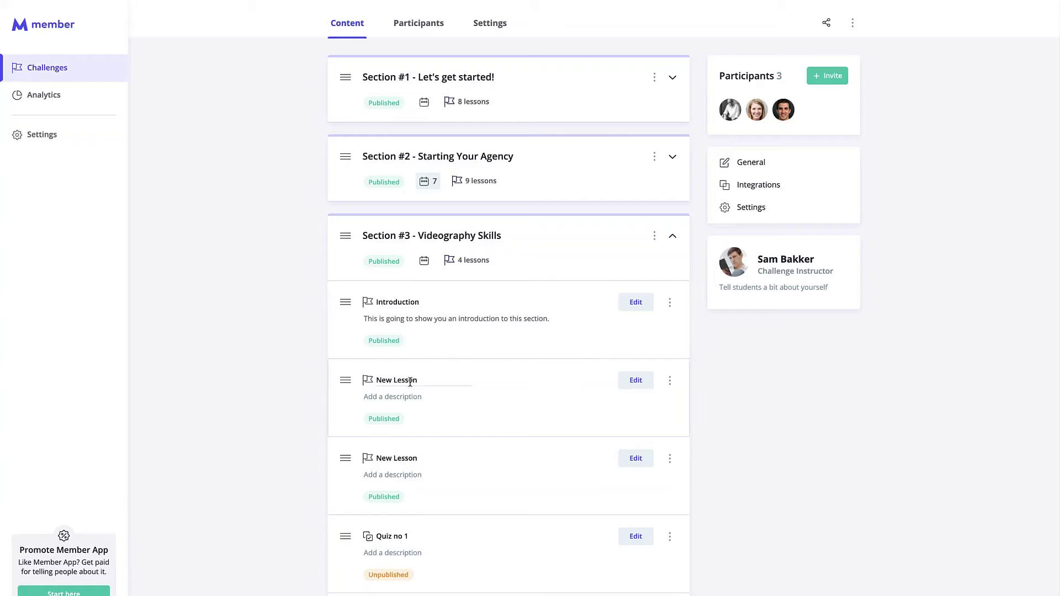
Step: Reorder Section #3's lessons, leaving Introduction first, and set the section's drip to 14 days
{"action": "left_click", "coordinate": [393, 379]}
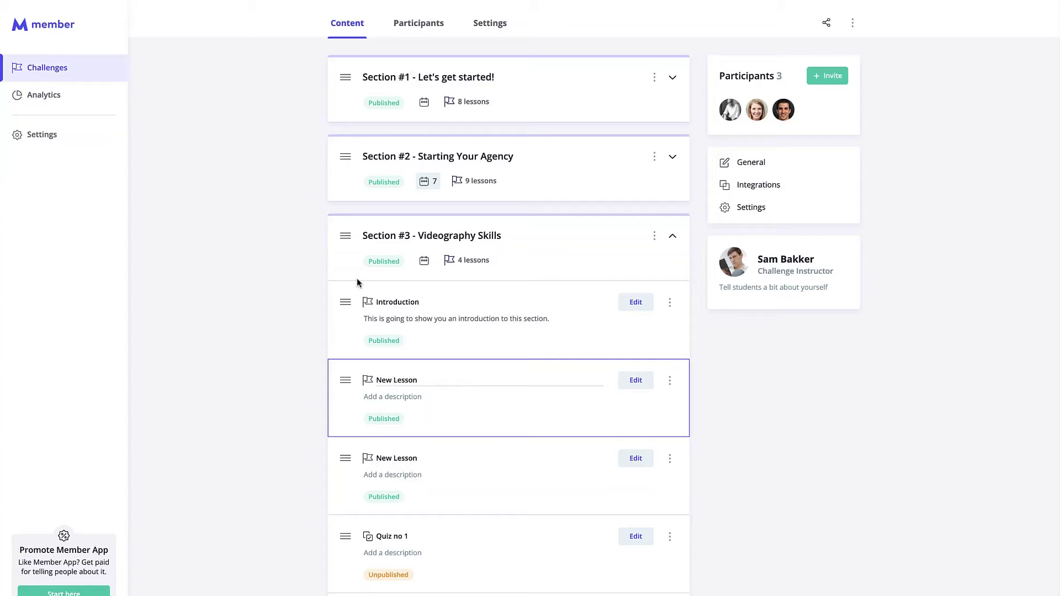
{"action": "left_click_drag", "start_coordinate": [345, 302], "coordinate": [345, 428]}
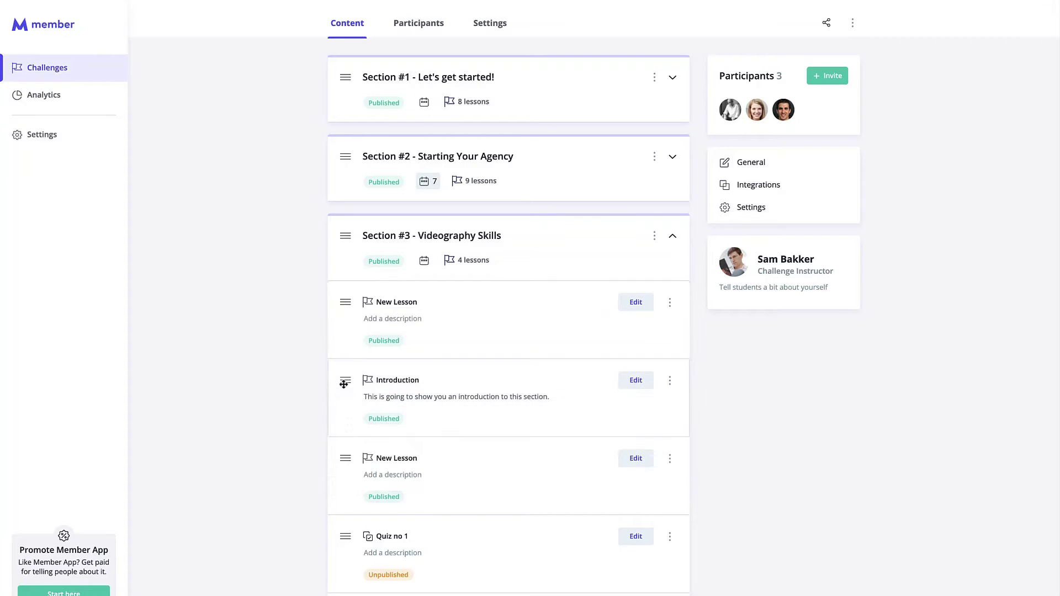
{"action": "left_click_drag", "start_coordinate": [345, 380], "coordinate": [344, 309]}
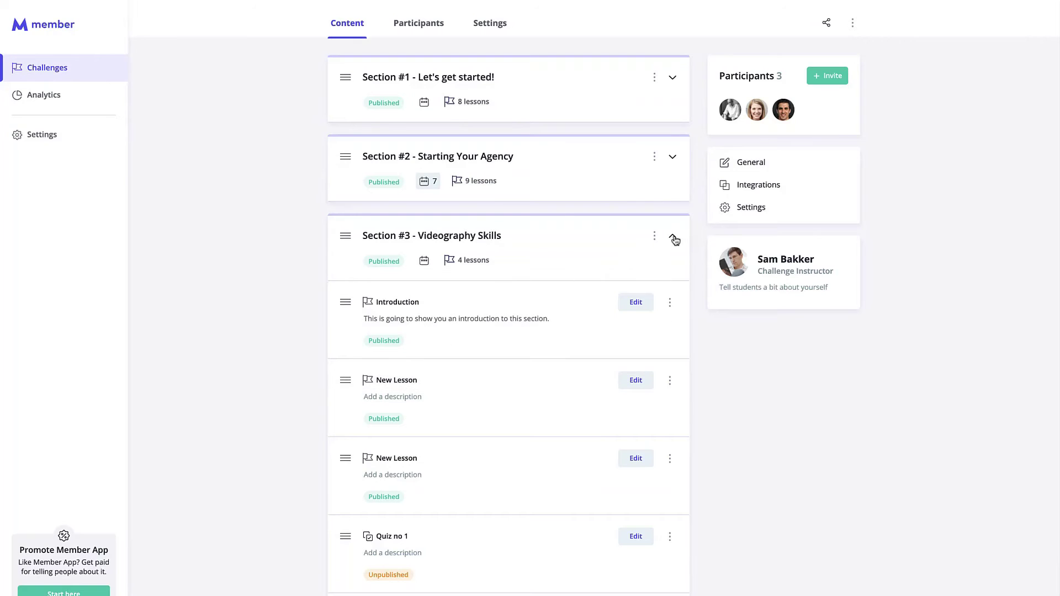
{"action": "left_click", "coordinate": [672, 237]}
{"action": "mouse_move", "coordinate": [343, 477]}
{"action": "left_mouse_down"}
{"action": "mouse_move", "coordinate": [343, 409]}
{"action": "mouse_move", "coordinate": [346, 474]}
{"action": "left_mouse_up"}
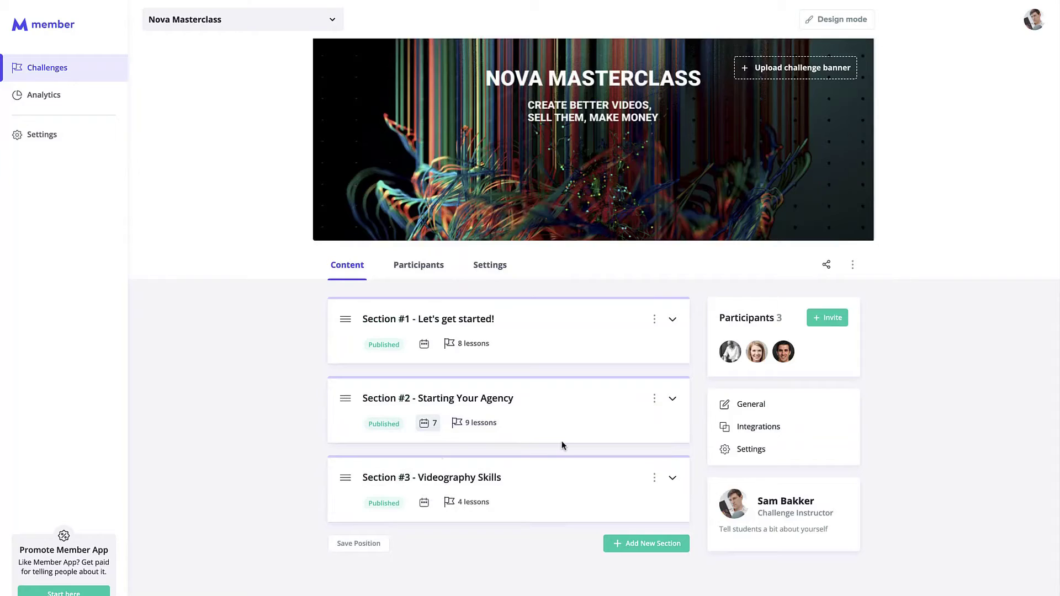
{"action": "left_click", "coordinate": [424, 502]}
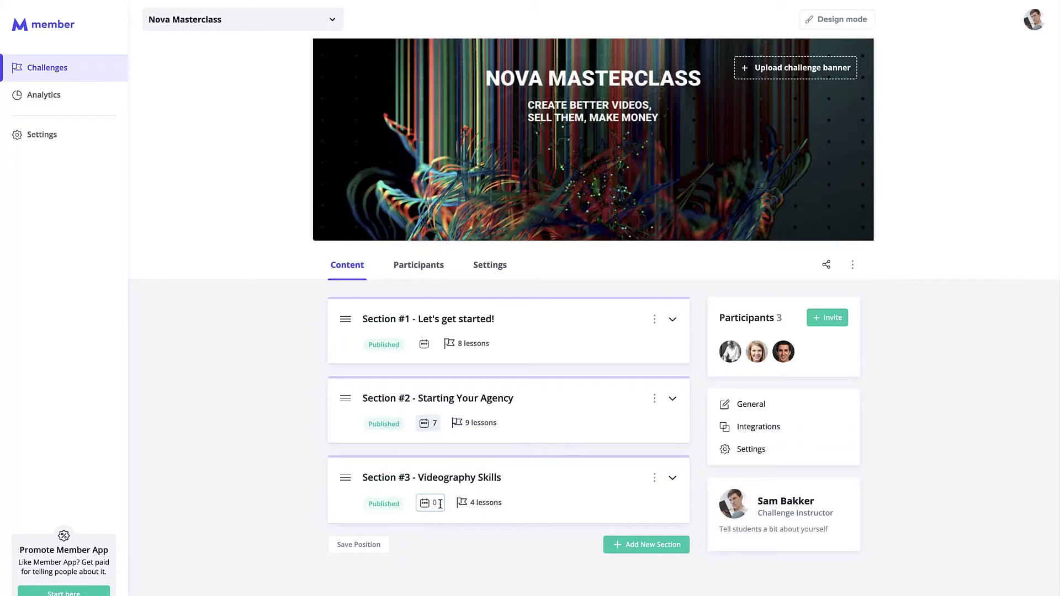
{"action": "type", "text": "14"}
{"action": "left_click", "coordinate": [264, 507]}
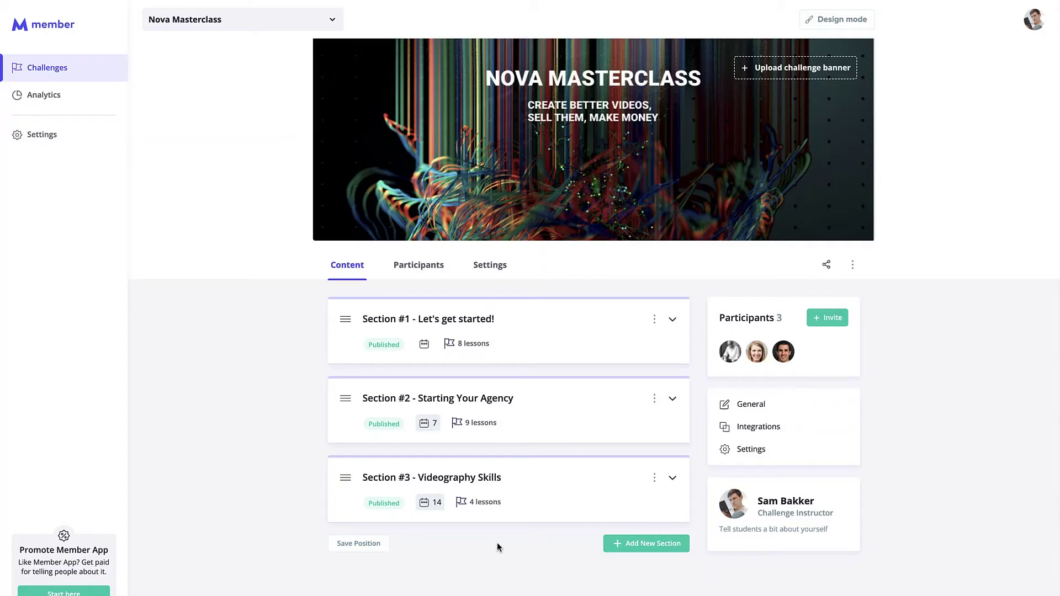
Step: Expand Section #3 - Videography Skills and unpublish it
{"action": "left_click", "coordinate": [672, 479]}
{"action": "left_click", "coordinate": [654, 477]}
{"action": "left_click", "coordinate": [623, 502]}
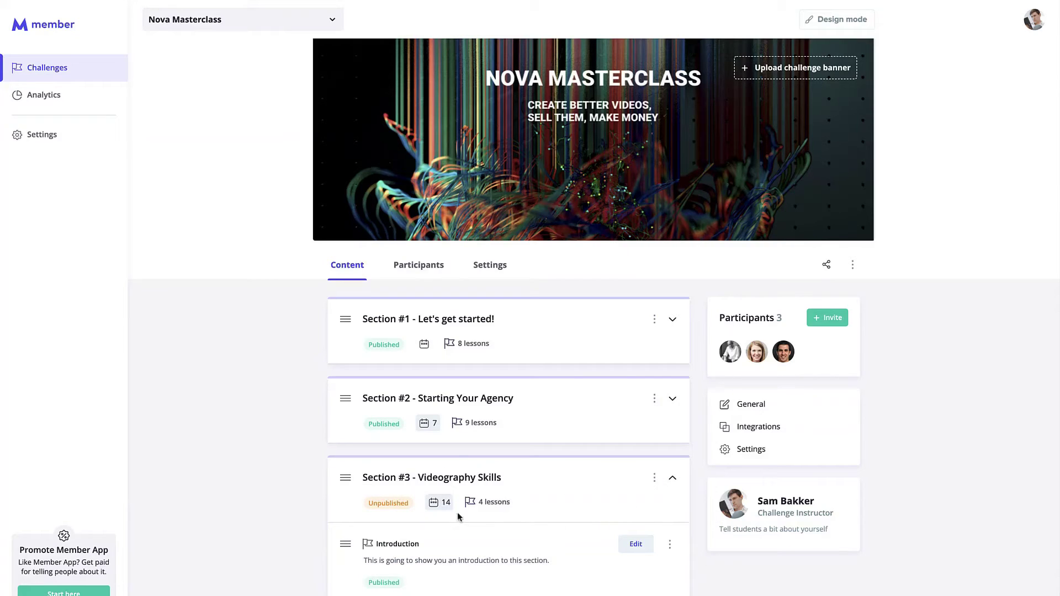
{"action": "scroll", "coordinate": [493, 513], "scroll_direction": "down", "scroll_amount": 2}
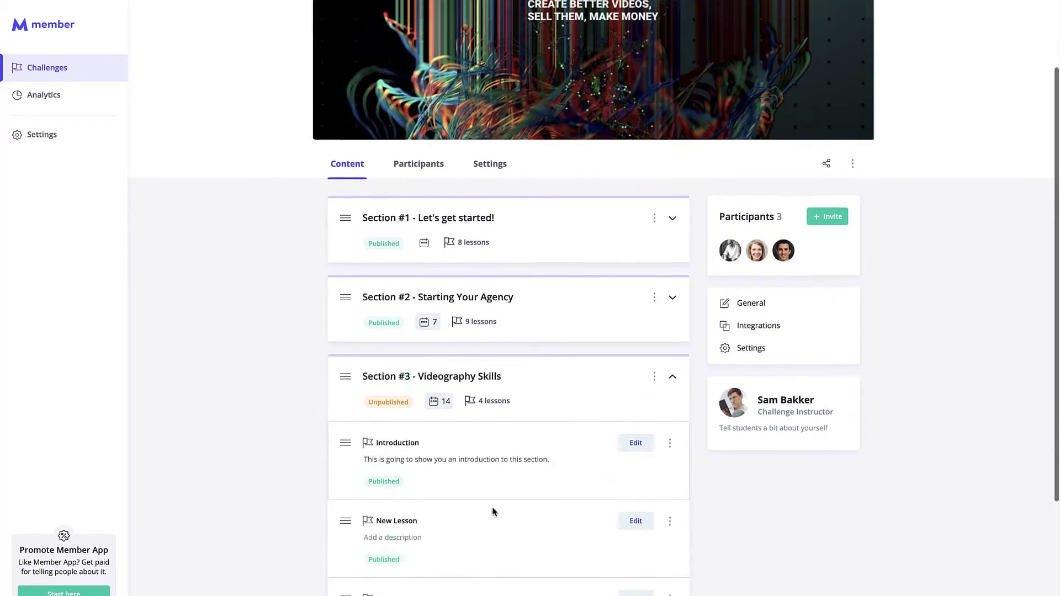
{"action": "scroll", "coordinate": [493, 510], "scroll_direction": "down", "scroll_amount": 1}
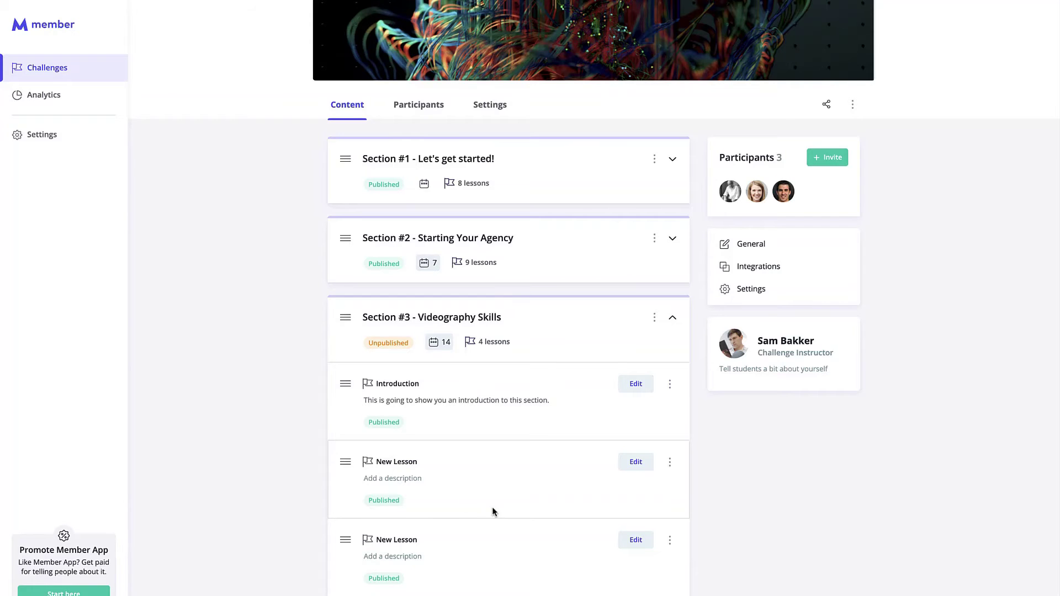
{"action": "scroll", "coordinate": [513, 502], "scroll_direction": "up", "scroll_amount": 1}
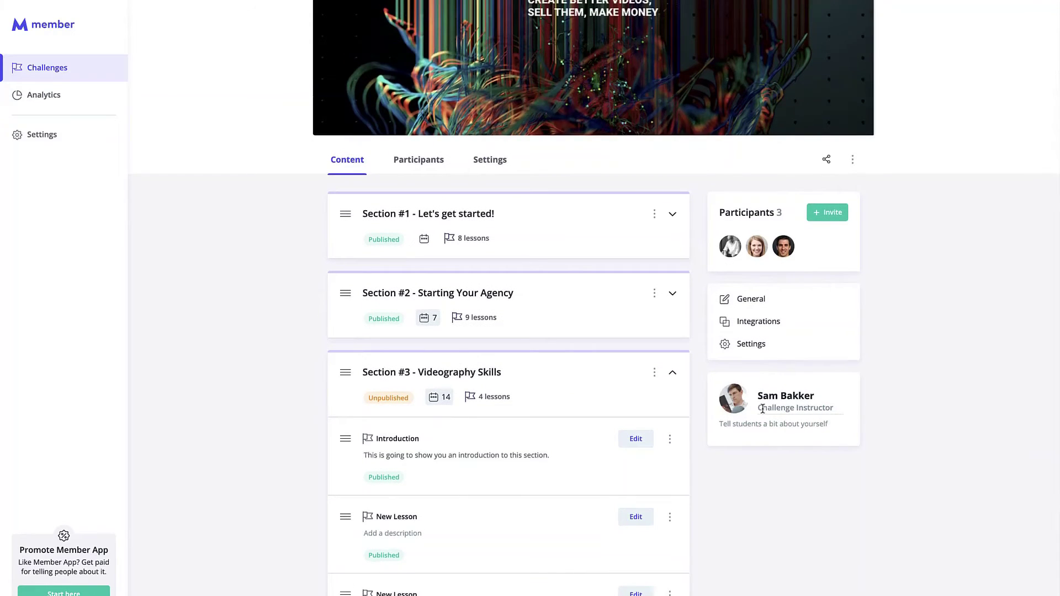
{"action": "left_click_drag", "start_coordinate": [758, 410], "coordinate": [837, 409]}
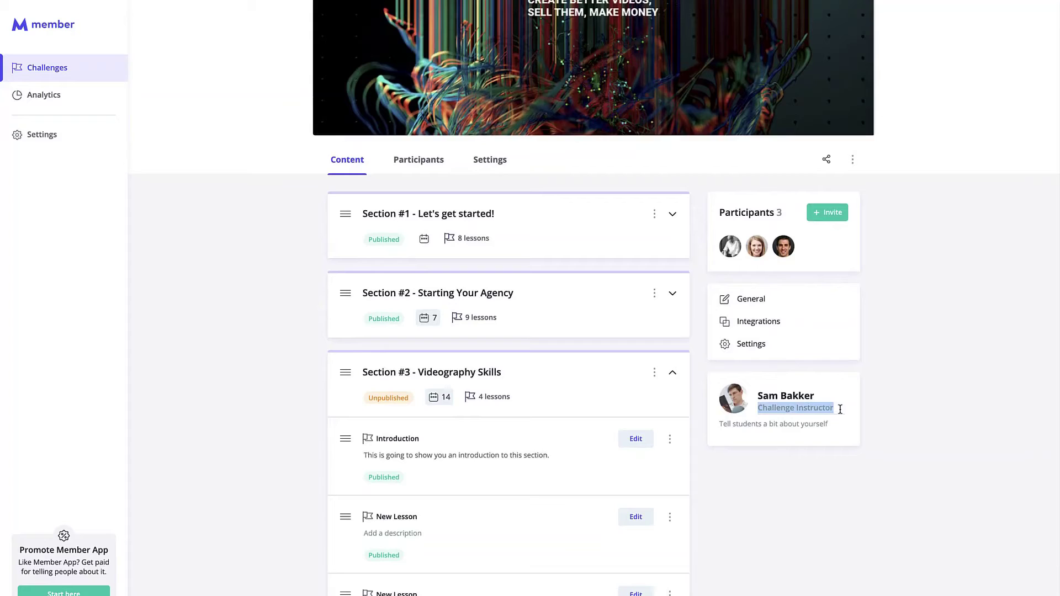
Step: Change the instructor card's title to 'Videographer', correcting the typo
{"action": "type", "text": "Videographyer"}
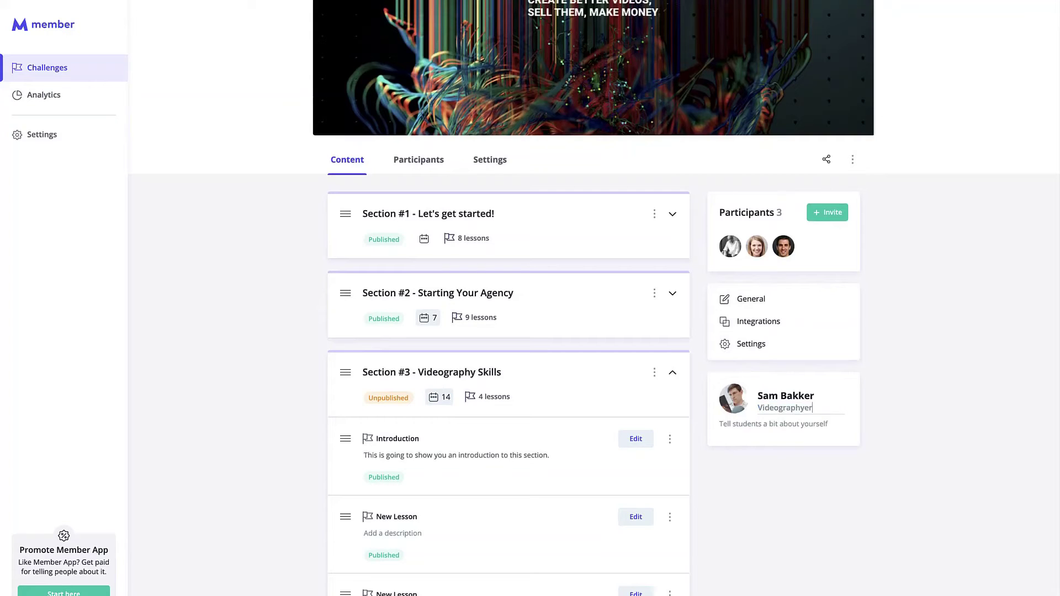
{"action": "key", "text": "BackSpace"}
{"action": "key", "text": "BackSpace"}
{"action": "key", "text": "BackSpace"}
{"action": "type", "text": "er"}
{"action": "left_click", "coordinate": [926, 422]}
{"action": "left_click", "coordinate": [853, 159]}
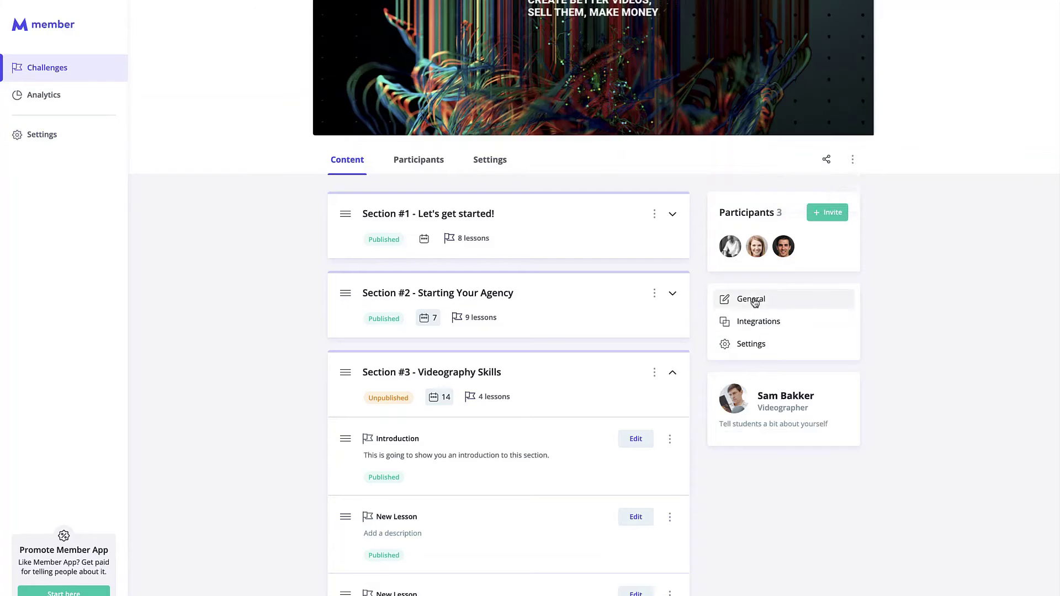
Step: Switch the challenge instructor to a different instructor in General settings, then return to content
{"action": "left_click", "coordinate": [752, 299]}
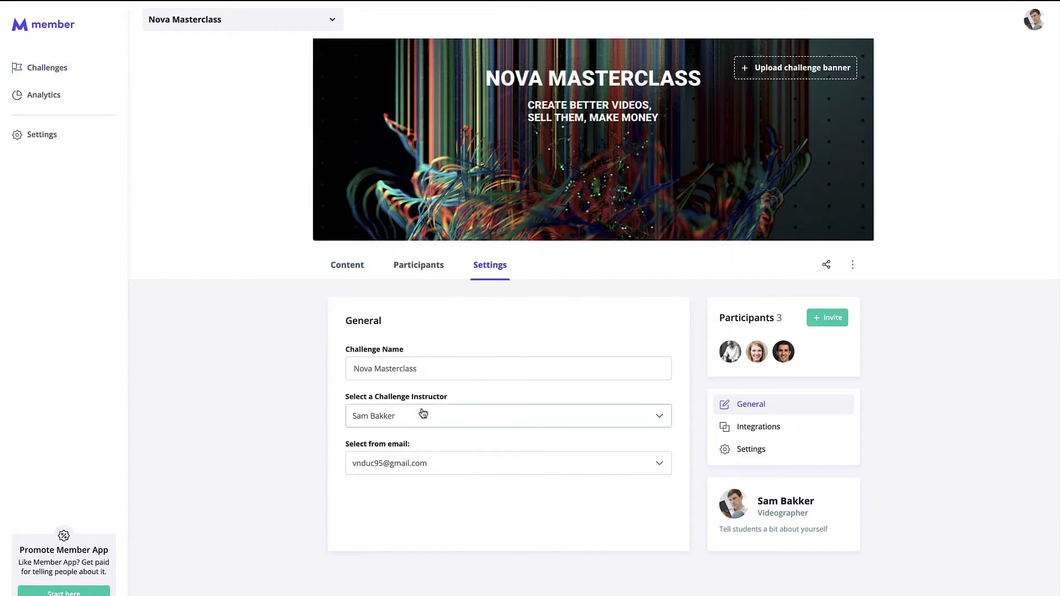
{"action": "left_click", "coordinate": [425, 420]}
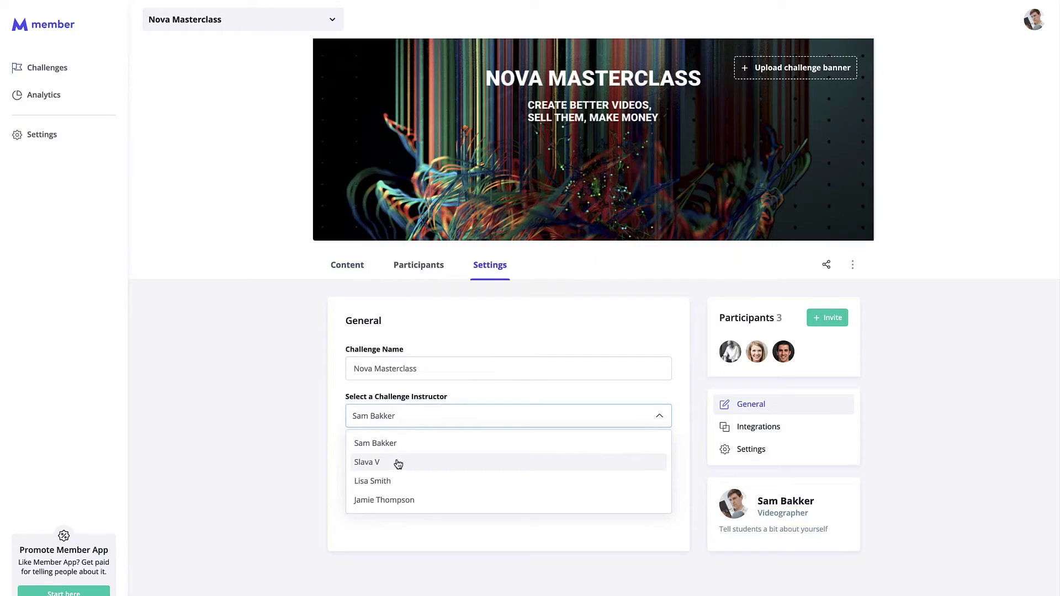
{"action": "left_click", "coordinate": [397, 462]}
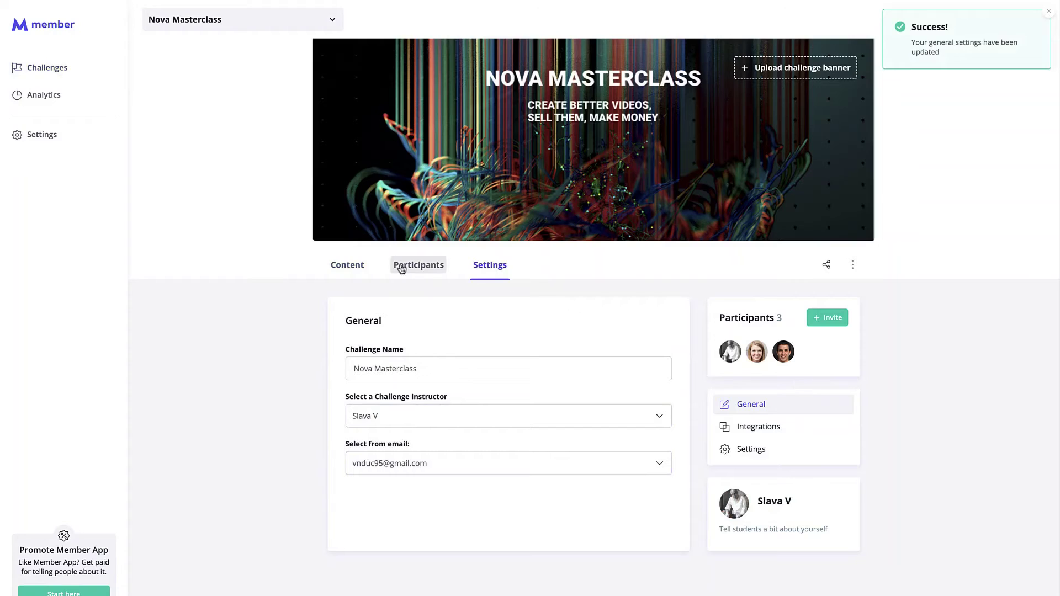
{"action": "left_click", "coordinate": [346, 265]}
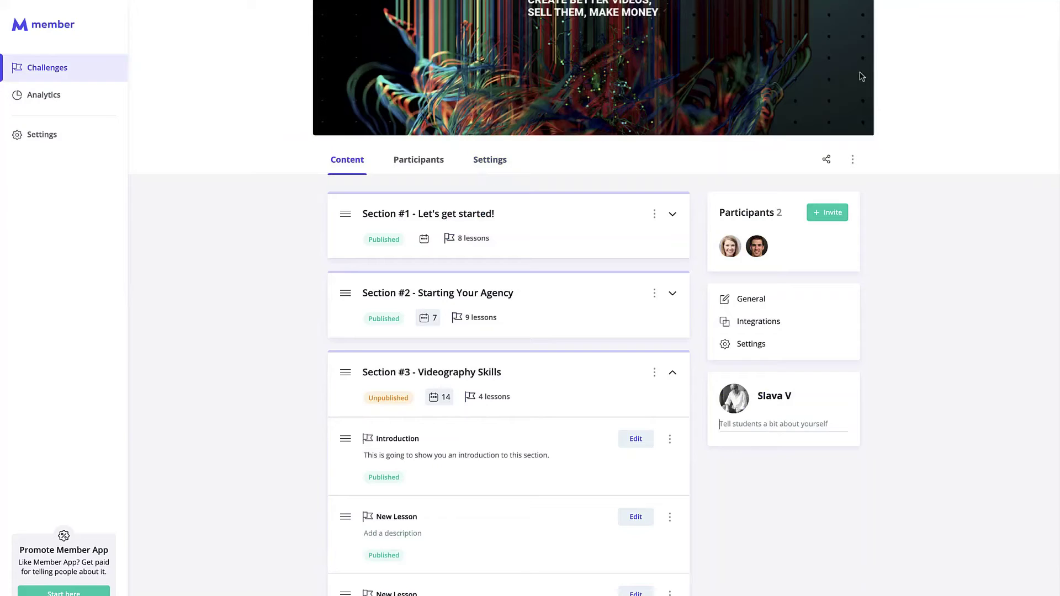
Step: Restore the original challenge instructor in General settings and go back to the section list
{"action": "left_click", "coordinate": [757, 347]}
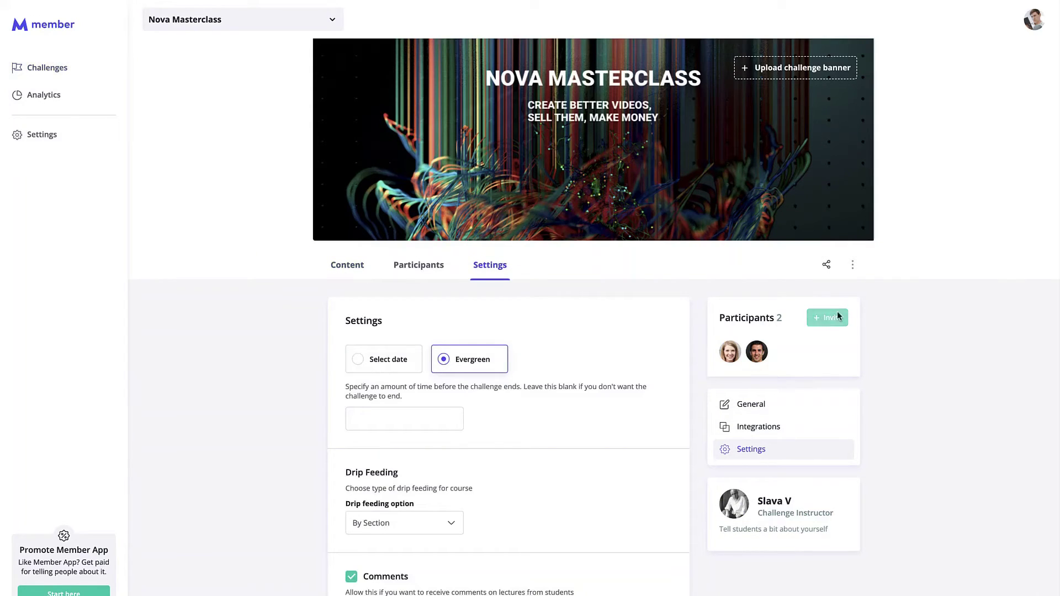
{"action": "left_click", "coordinate": [781, 402]}
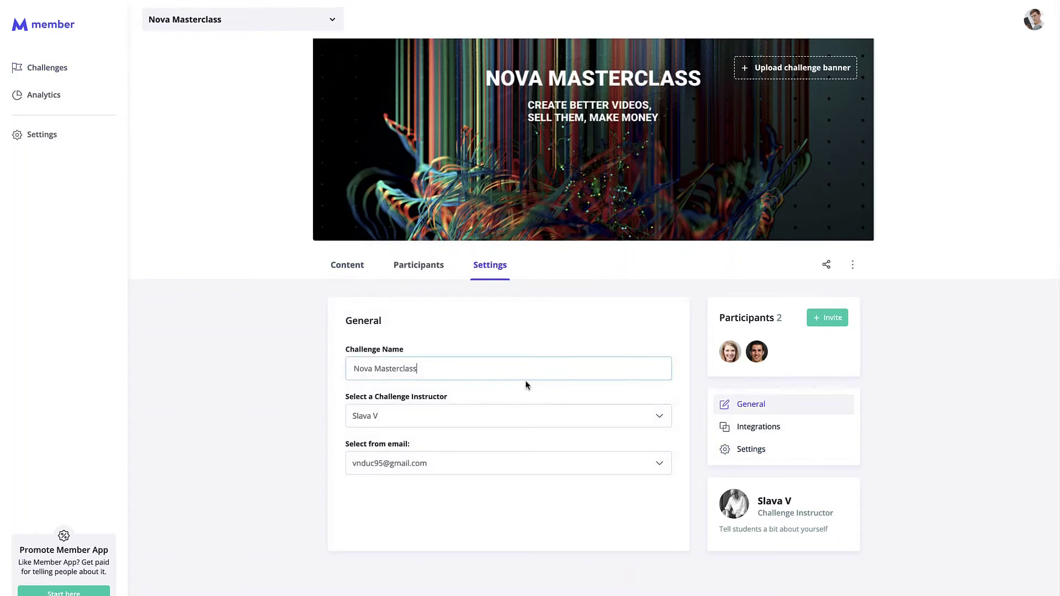
{"action": "left_click", "coordinate": [445, 417]}
{"action": "left_click", "coordinate": [426, 451]}
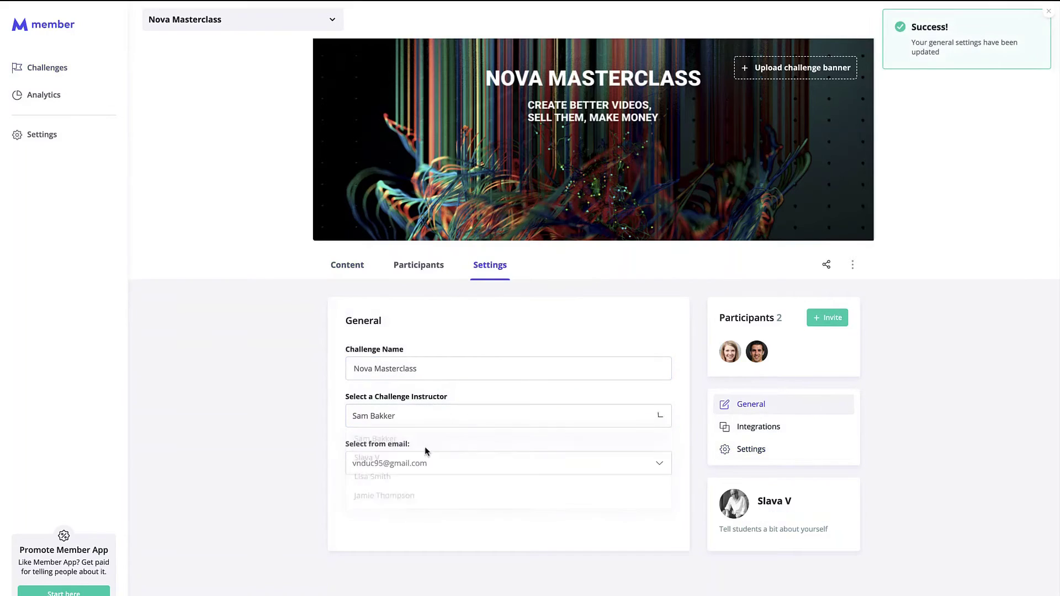
{"action": "left_click", "coordinate": [339, 264]}
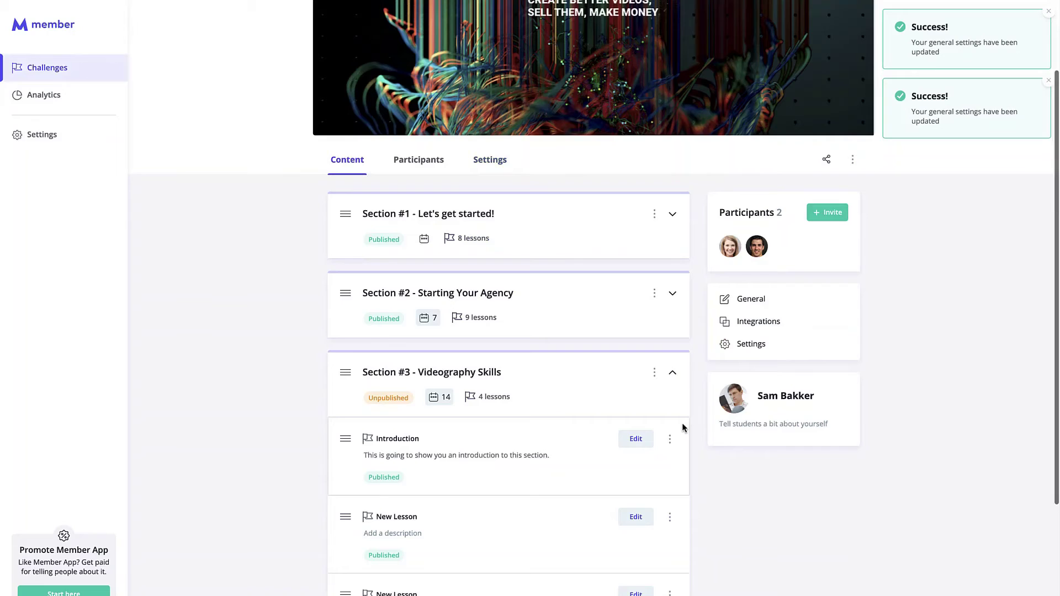
Step: Add the line 'I am good at videos' beneath the instructor's name in the card
{"action": "left_click", "coordinate": [770, 421]}
{"action": "left_click", "coordinate": [798, 409]}
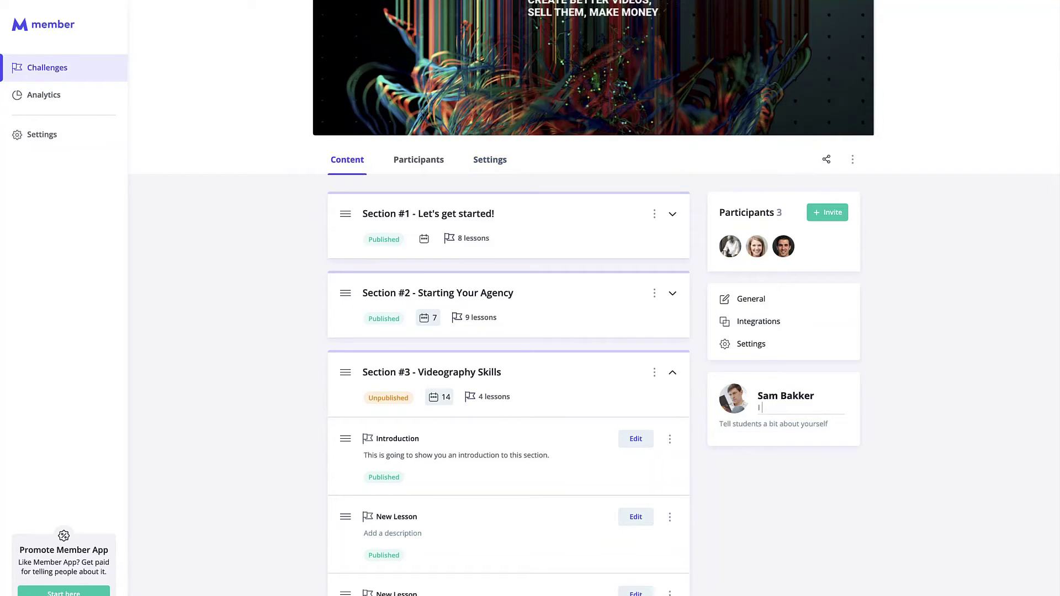
{"action": "type", "text": "I am good at videos"}
{"action": "left_click", "coordinate": [1009, 388]}
{"action": "scroll", "coordinate": [804, 407], "scroll_direction": "up", "scroll_amount": 3}
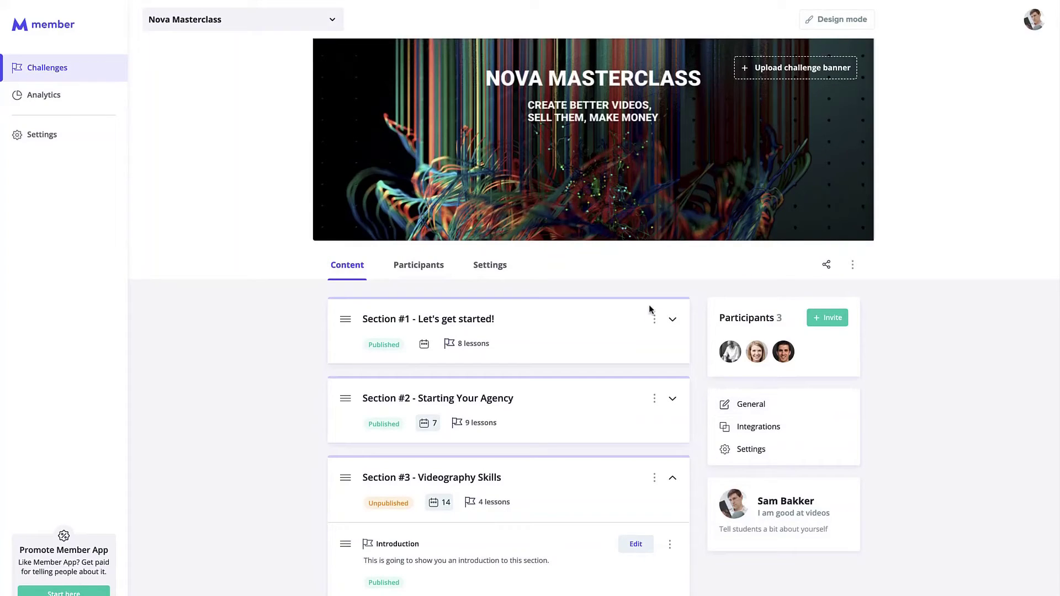
{"action": "left_click", "coordinate": [827, 266]}
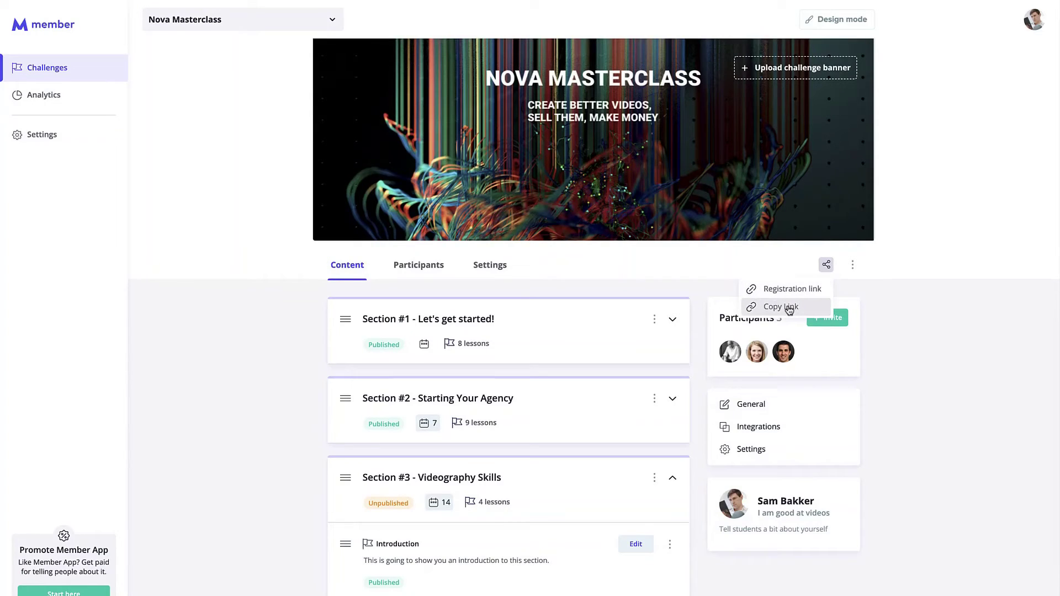
Step: Copy the one-time registration URL from the Nova Masterclass Manual Invite dialog
{"action": "left_click", "coordinate": [826, 318]}
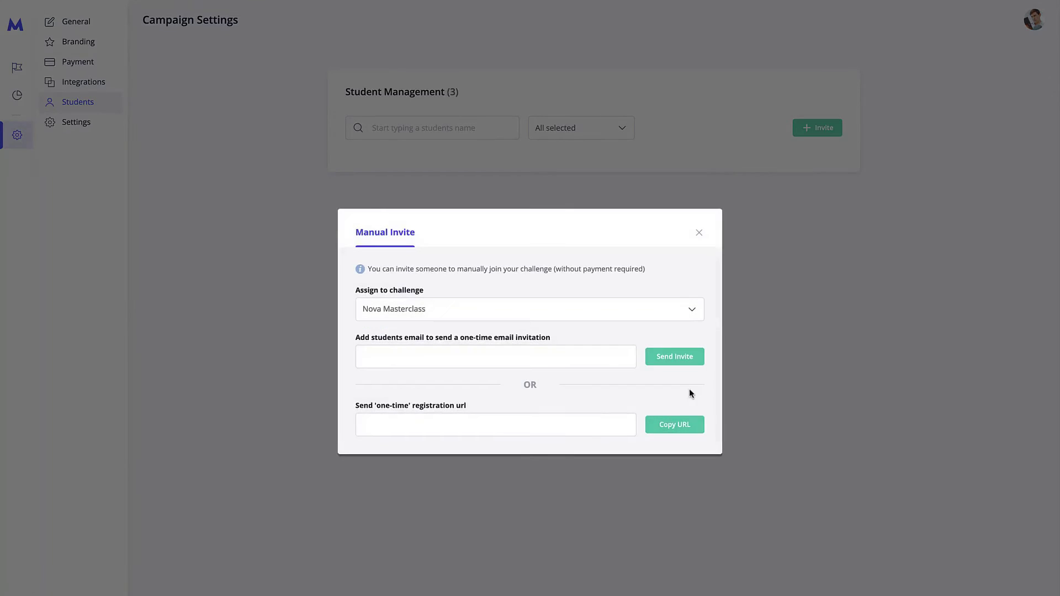
{"action": "left_click", "coordinate": [688, 432]}
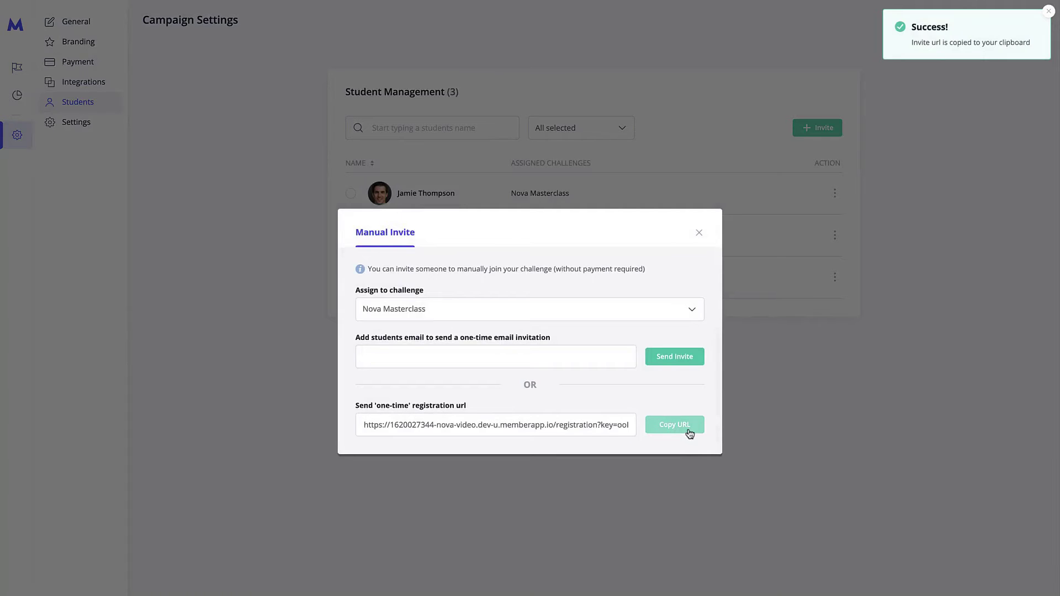
{"action": "mouse_move", "coordinate": [329, 2]}
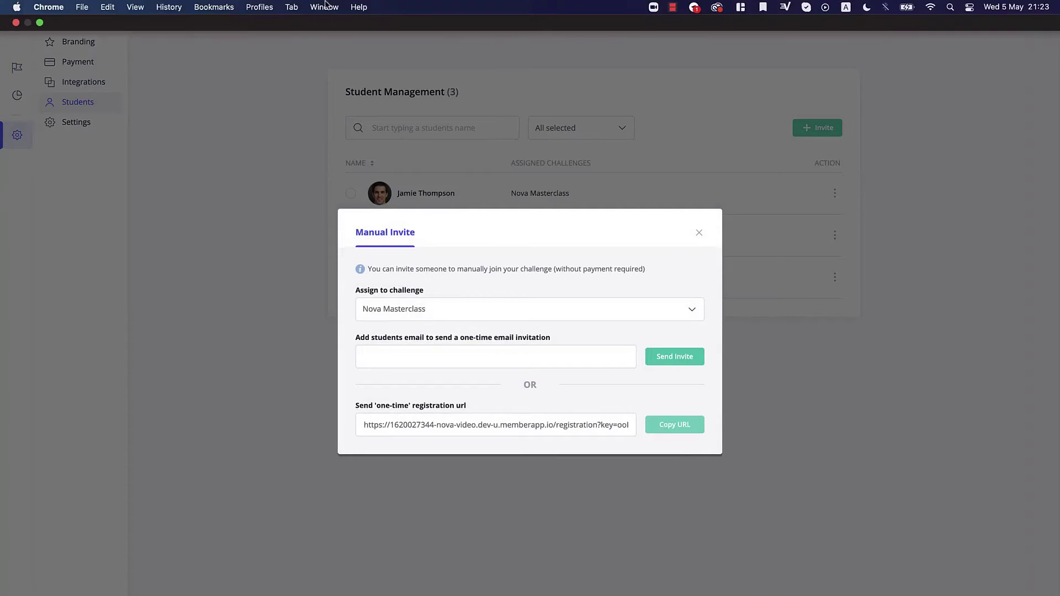
{"action": "left_click", "coordinate": [90, 8]}
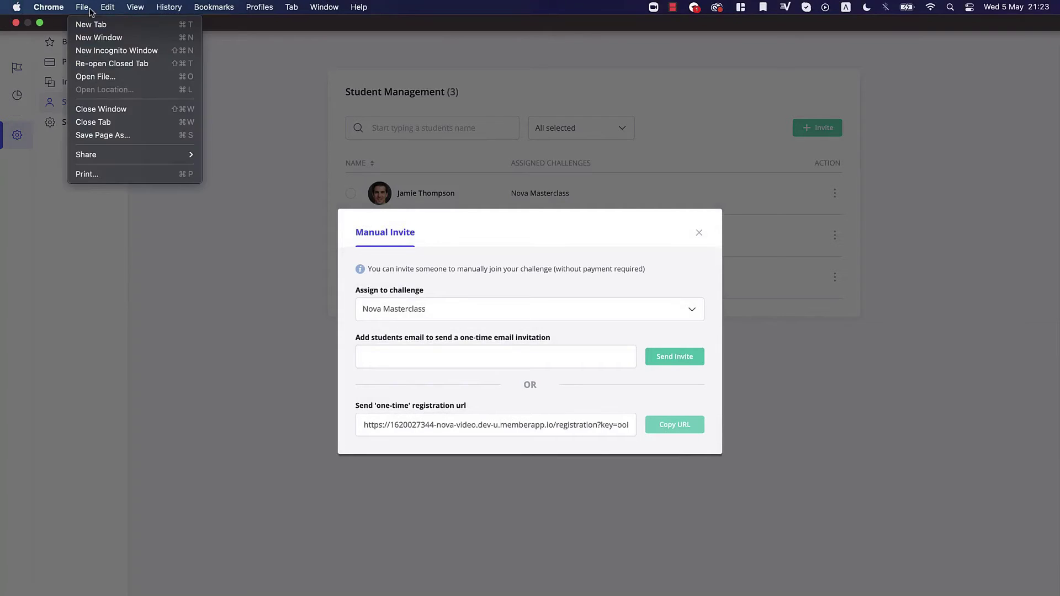
Step: Load the copied invite link in a new incognito Chrome window to reach the Nova Video registration page
{"action": "left_click", "coordinate": [113, 50]}
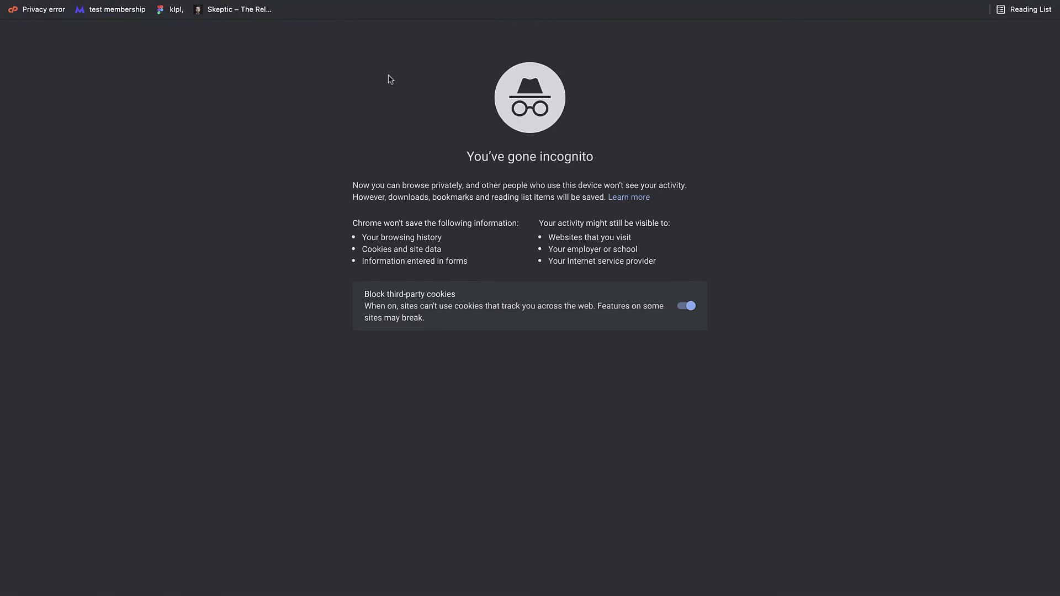
{"action": "mouse_move", "coordinate": [358, 3]}
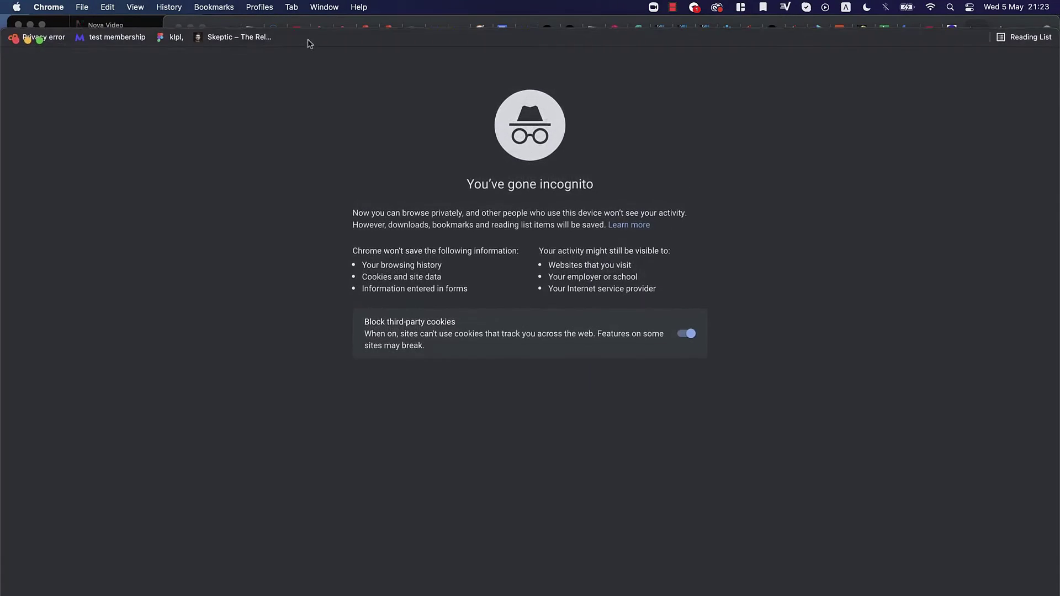
{"action": "left_click", "coordinate": [320, 64]}
{"action": "key", "text": "super+v"}
{"action": "key", "text": "Return"}
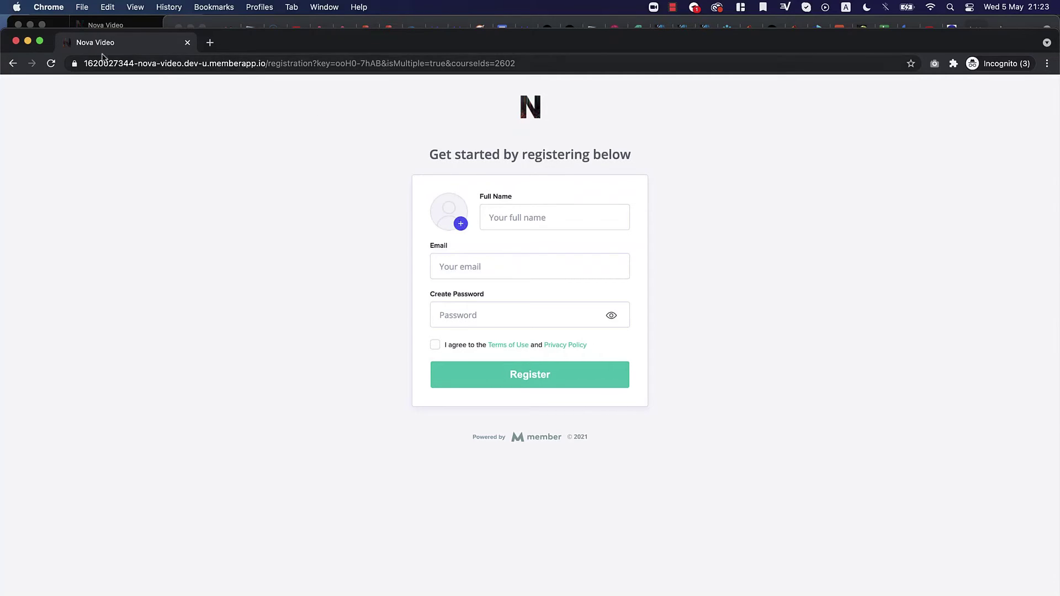
{"action": "mouse_move", "coordinate": [251, 53]}
{"action": "left_mouse_down"}
{"action": "mouse_move", "coordinate": [252, 172]}
{"action": "mouse_move", "coordinate": [253, 41]}
{"action": "left_mouse_up"}
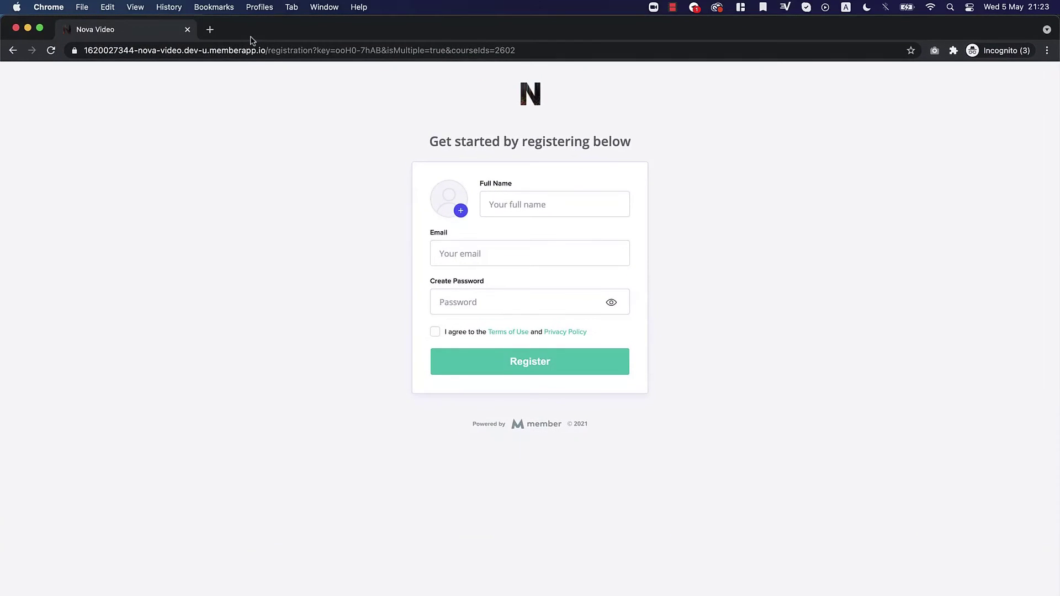
{"action": "left_click", "coordinate": [673, 7]}
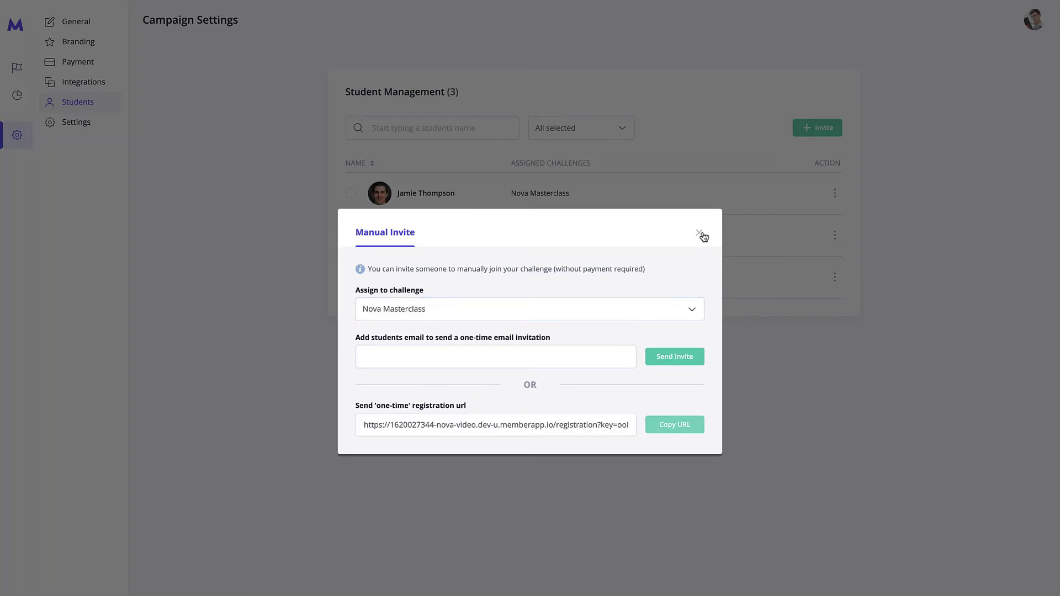
Step: Close the Manual Invite dialog and view the General campaign settings for Nova Video
{"action": "left_click", "coordinate": [657, 308]}
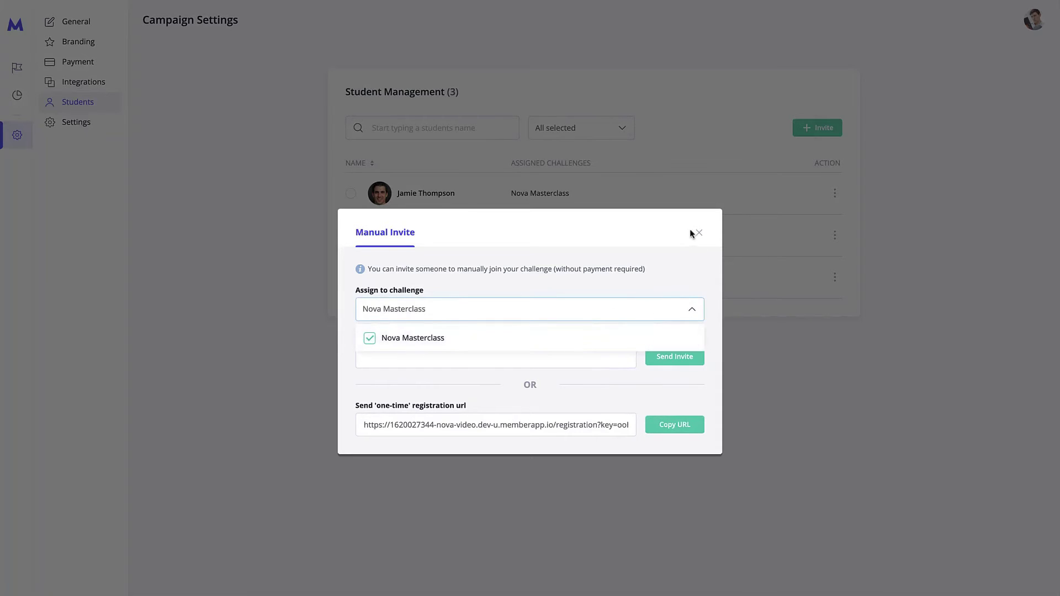
{"action": "left_click", "coordinate": [669, 312]}
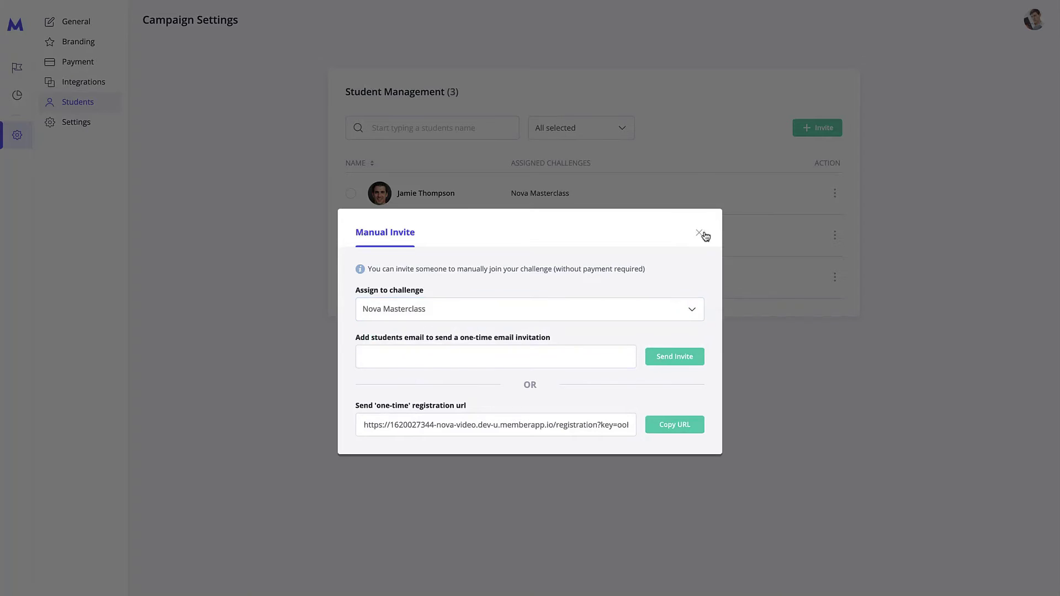
{"action": "left_click", "coordinate": [561, 359]}
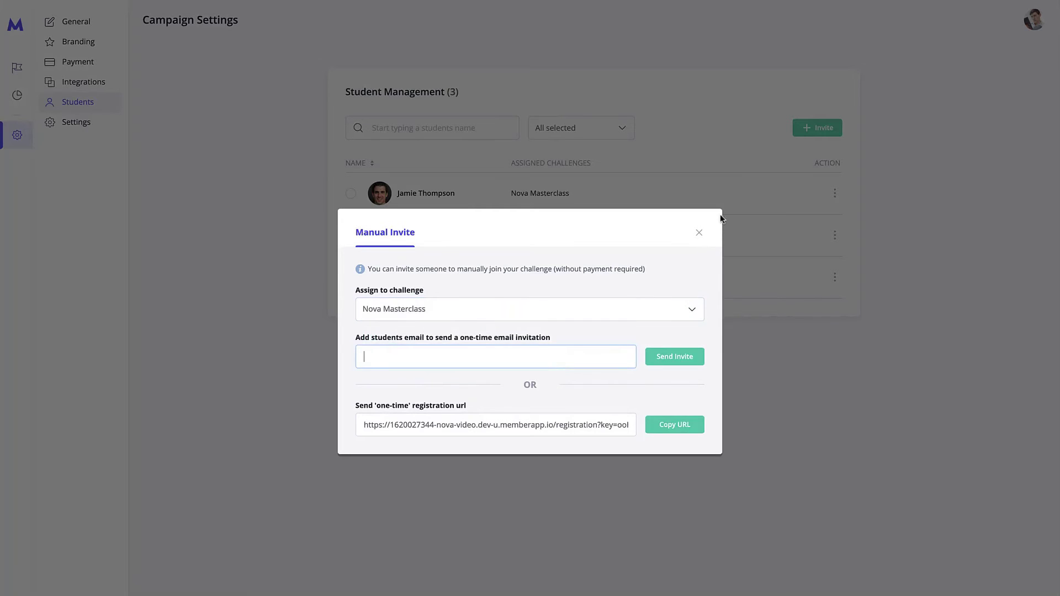
{"action": "left_click", "coordinate": [701, 234]}
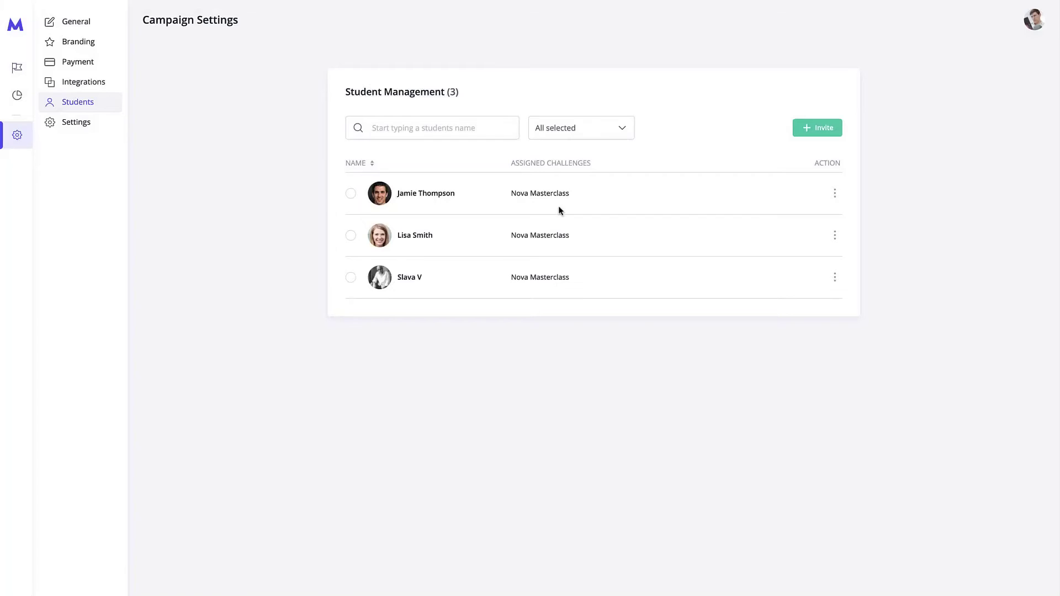
{"action": "left_click", "coordinate": [352, 193]}
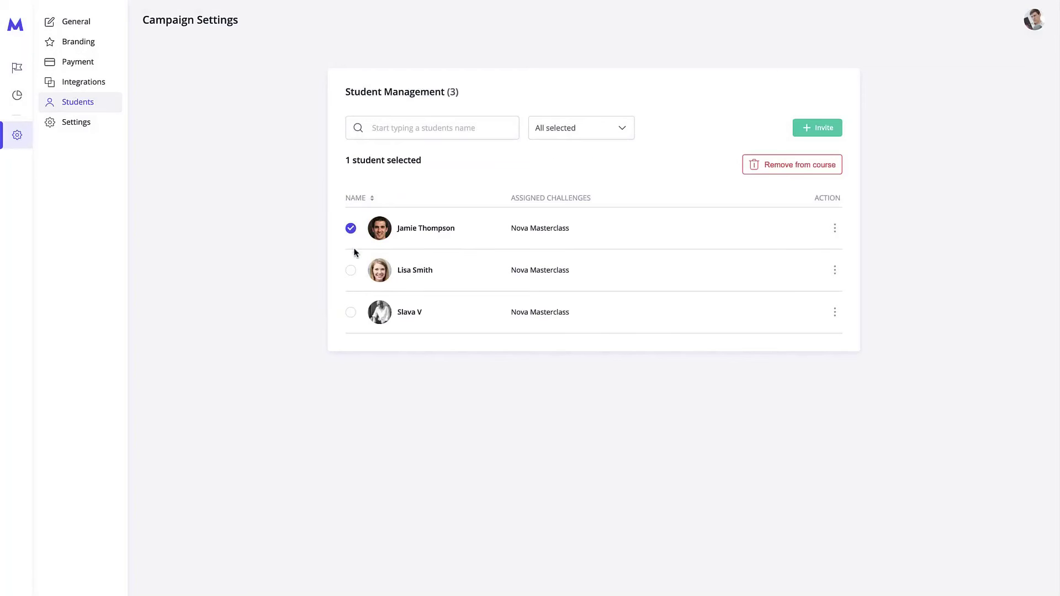
{"action": "left_click", "coordinate": [351, 193]}
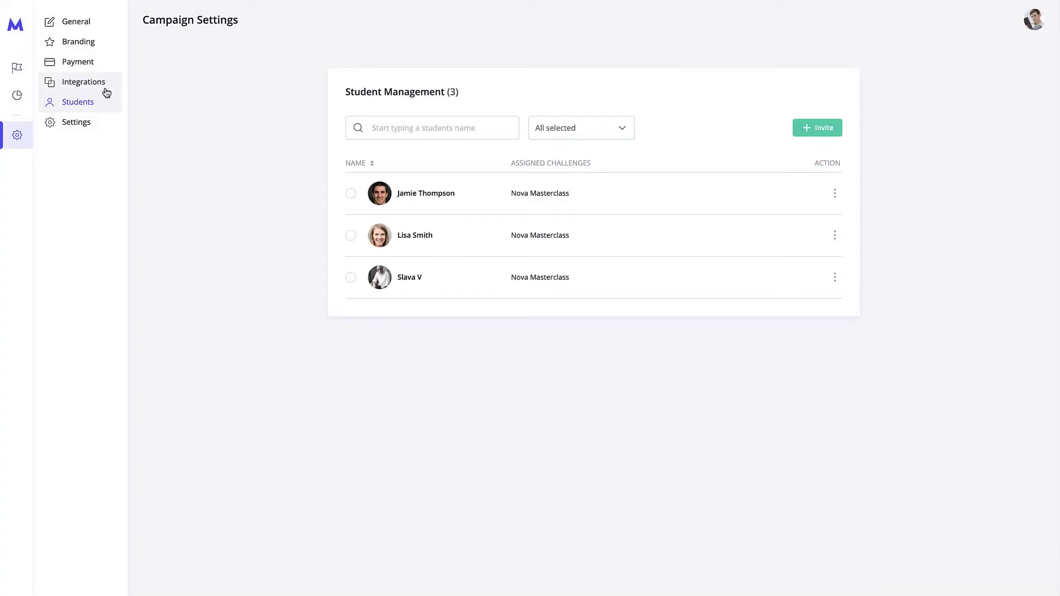
{"action": "left_click", "coordinate": [92, 24]}
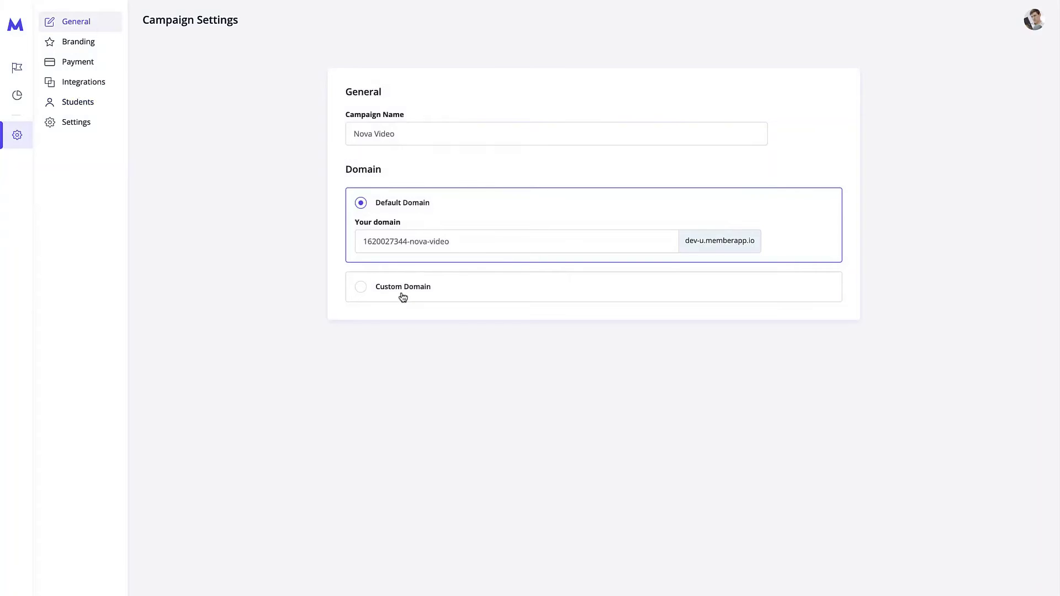
Step: Review the Branding page, then view Payment settings with External Payment System selected
{"action": "left_click", "coordinate": [101, 47]}
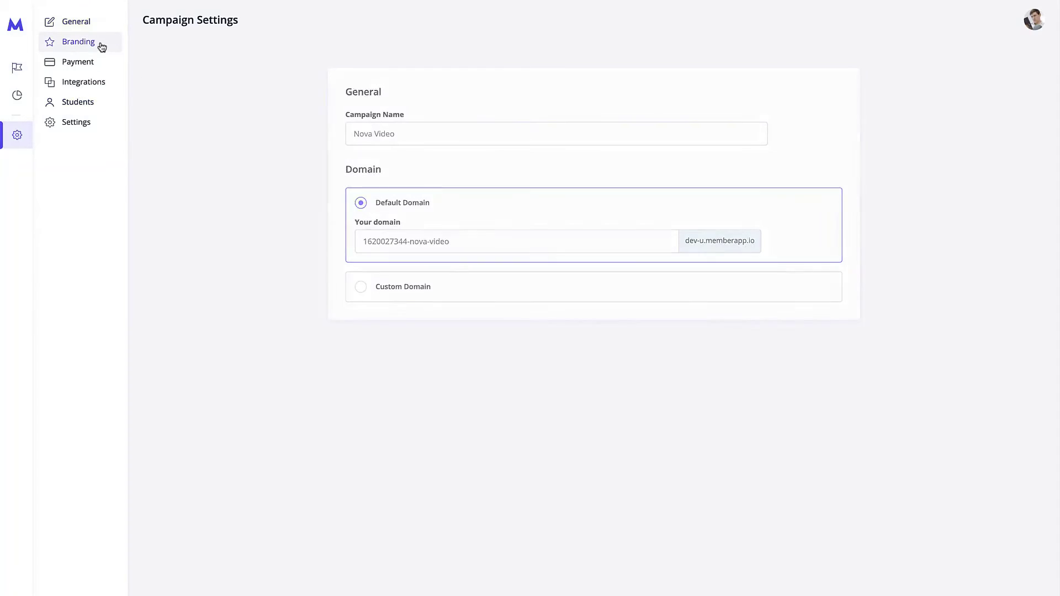
{"action": "scroll", "coordinate": [538, 335], "scroll_direction": "down", "scroll_amount": 1}
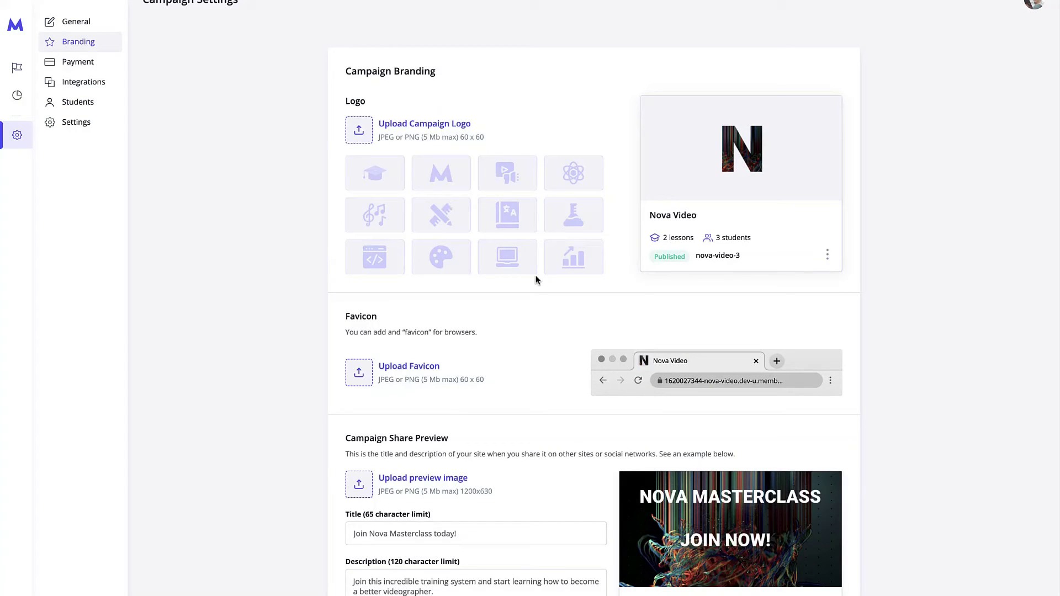
{"action": "scroll", "coordinate": [536, 280], "scroll_direction": "down", "scroll_amount": 1}
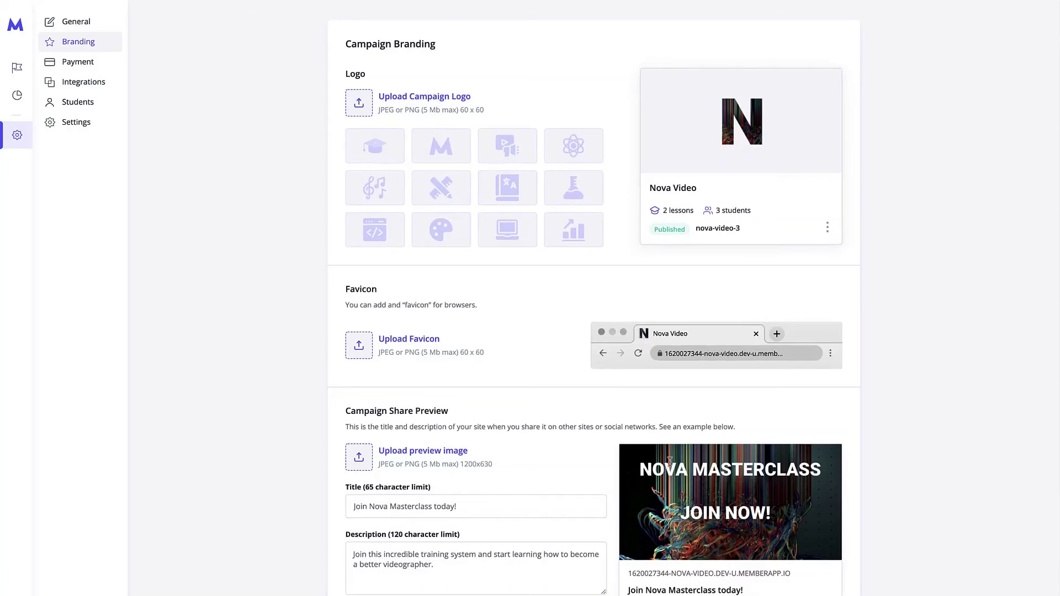
{"action": "scroll", "coordinate": [418, 358], "scroll_direction": "up", "scroll_amount": 2}
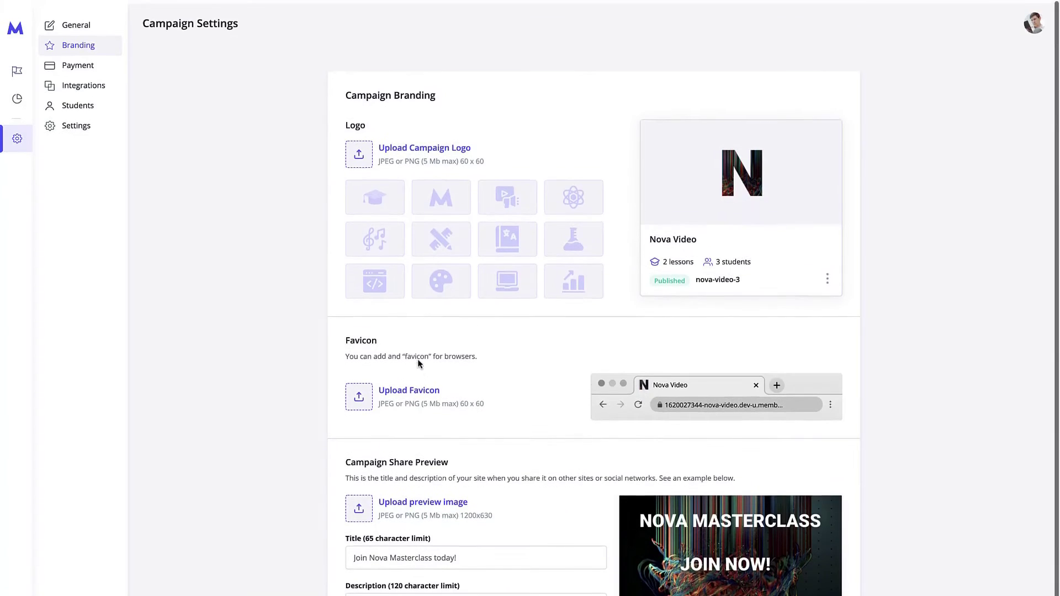
{"action": "left_click", "coordinate": [99, 62]}
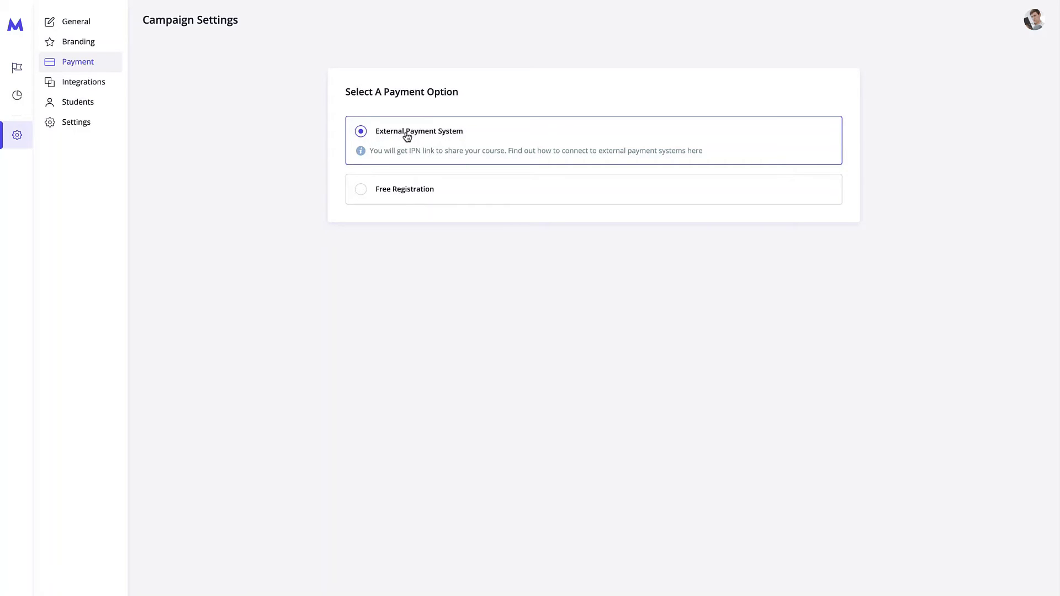
Step: Pass through Integrations and Students to reach the campaign Settings page
{"action": "left_click", "coordinate": [109, 83]}
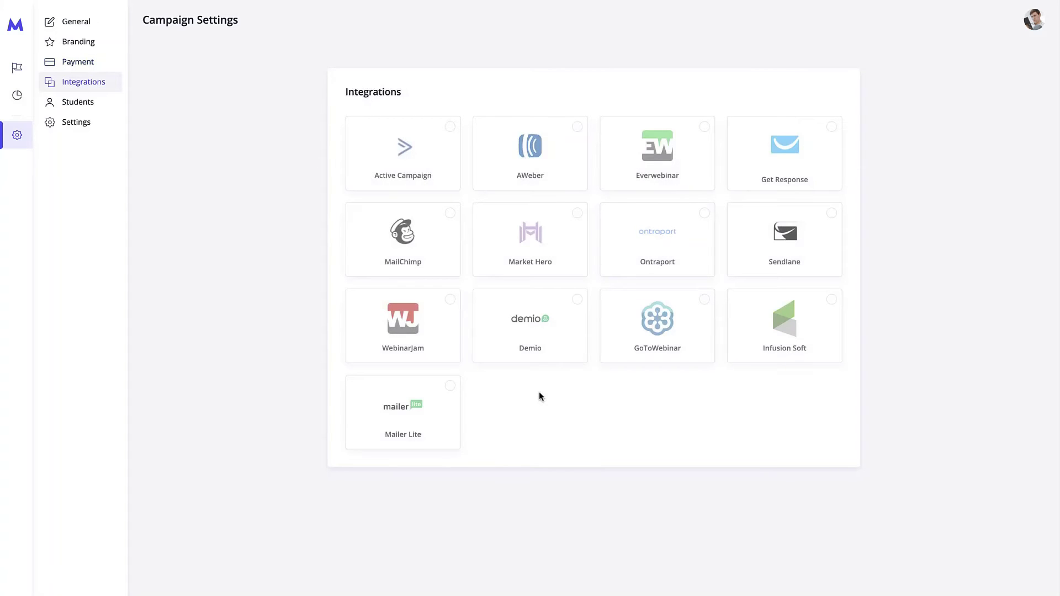
{"action": "left_click", "coordinate": [113, 104]}
{"action": "left_click", "coordinate": [105, 128]}
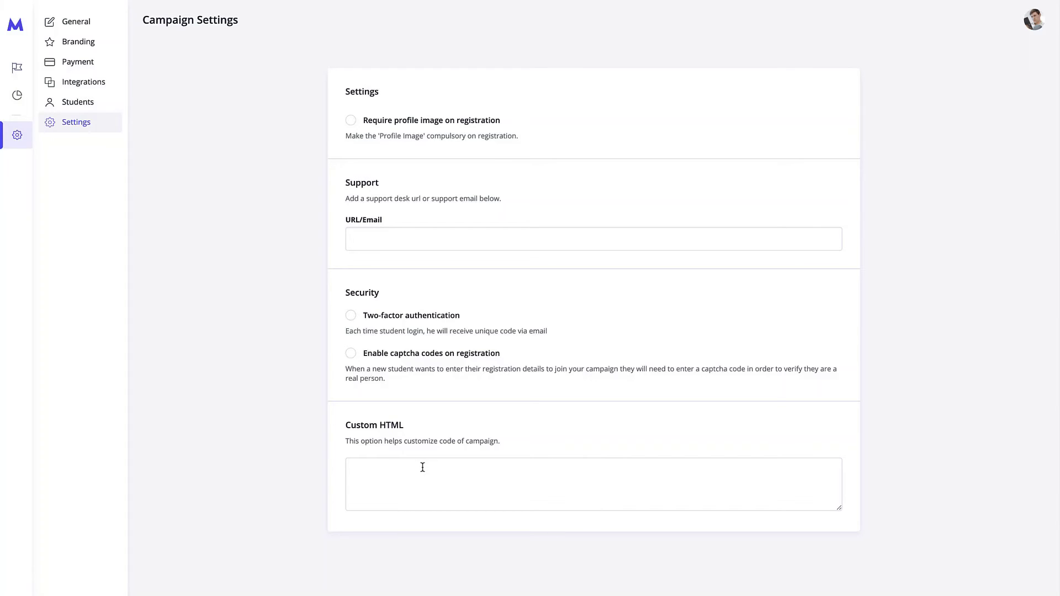
Step: Keep profile image optional on registration and view the empty Campaign Analytics for Nova Masterclass
{"action": "left_click", "coordinate": [352, 122]}
{"action": "left_click", "coordinate": [354, 120]}
{"action": "left_click", "coordinate": [411, 232]}
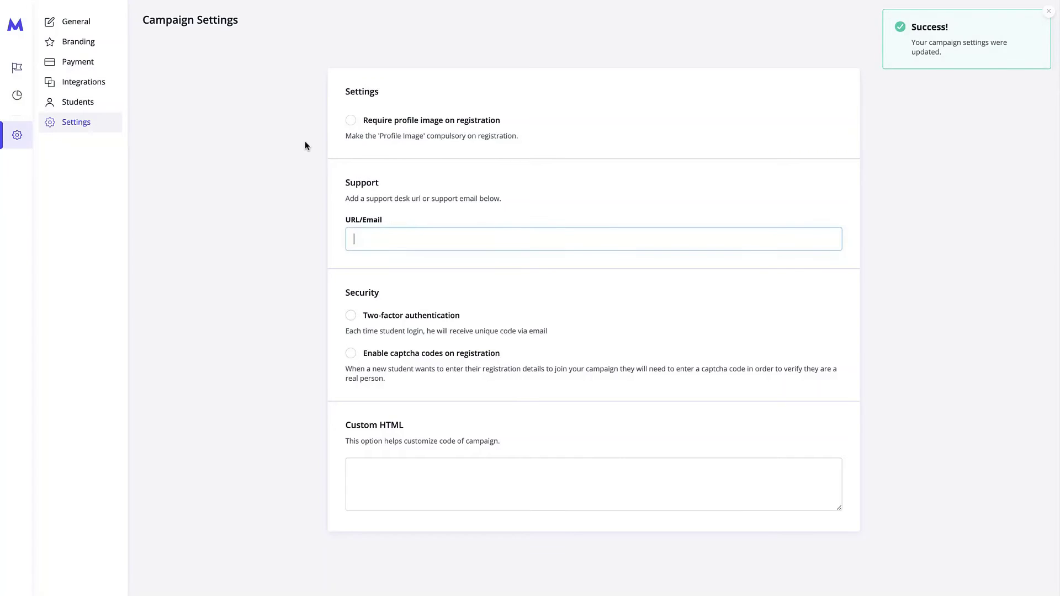
{"action": "left_click", "coordinate": [20, 93]}
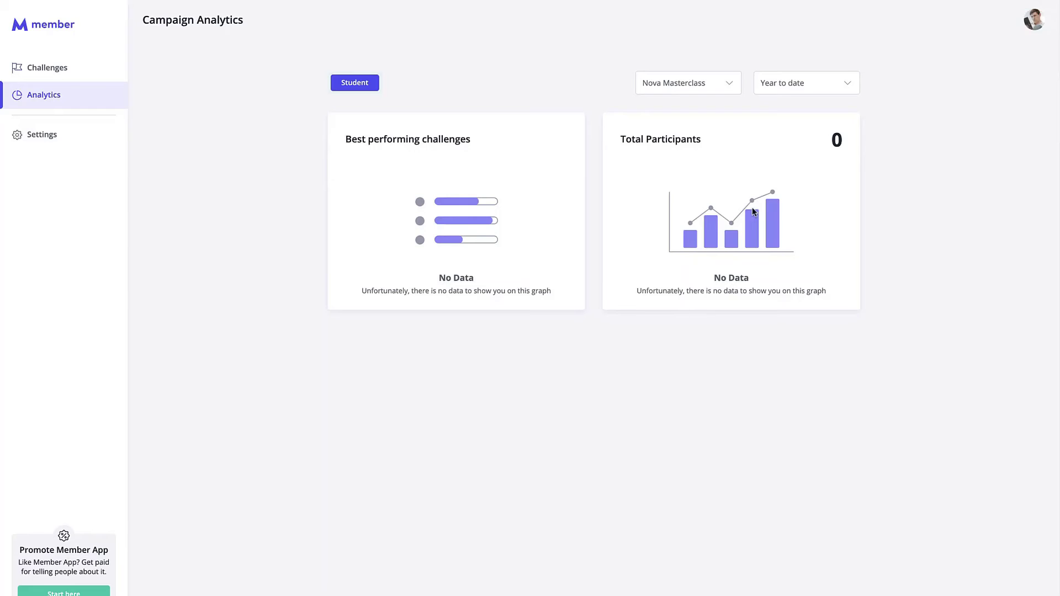
Step: Open Nova Masterclass from Challenges and view its three participants at 0% progress
{"action": "left_click", "coordinate": [67, 69]}
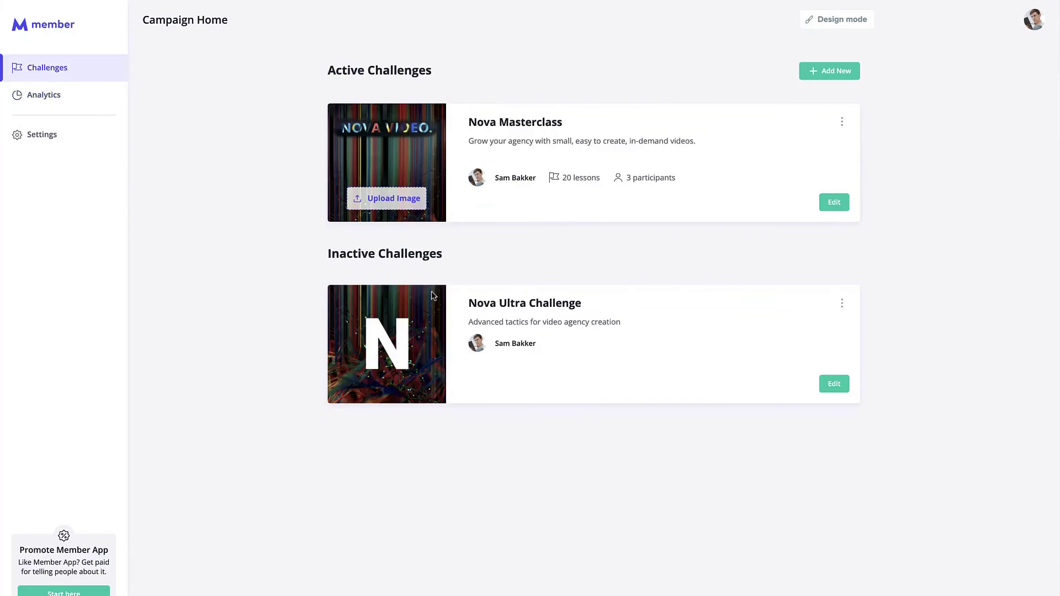
{"action": "left_click", "coordinate": [833, 202]}
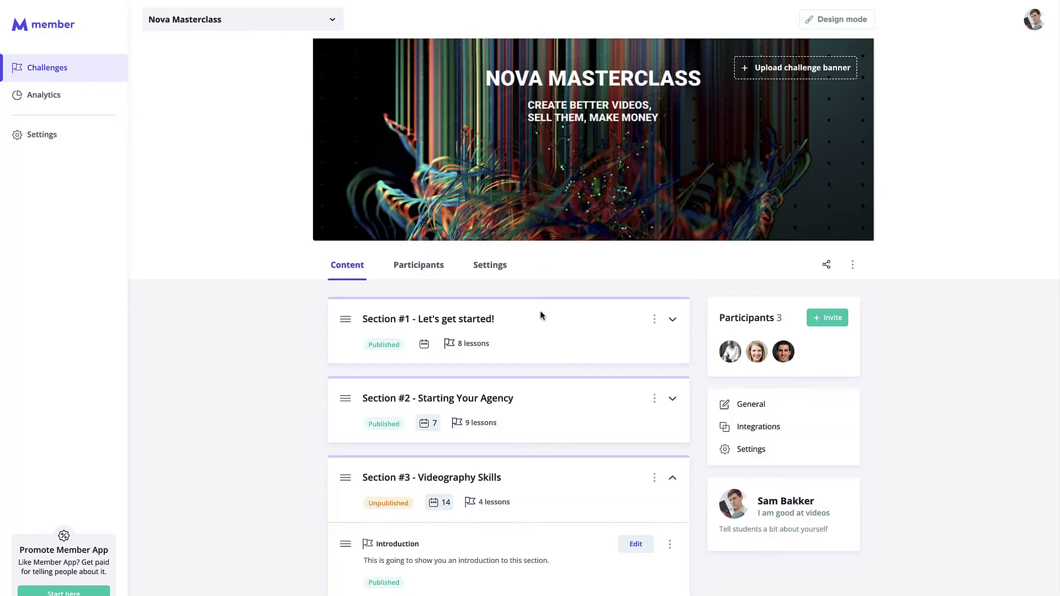
{"action": "left_click", "coordinate": [408, 266]}
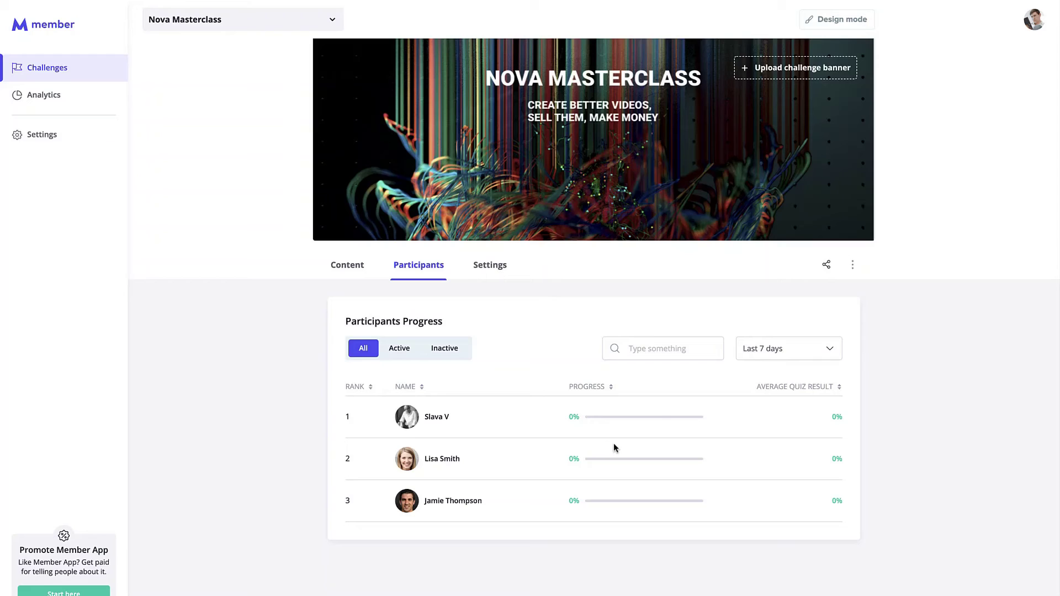
Step: In Nova Masterclass settings, choose Register New Lead as the integration trigger action
{"action": "left_click", "coordinate": [490, 265]}
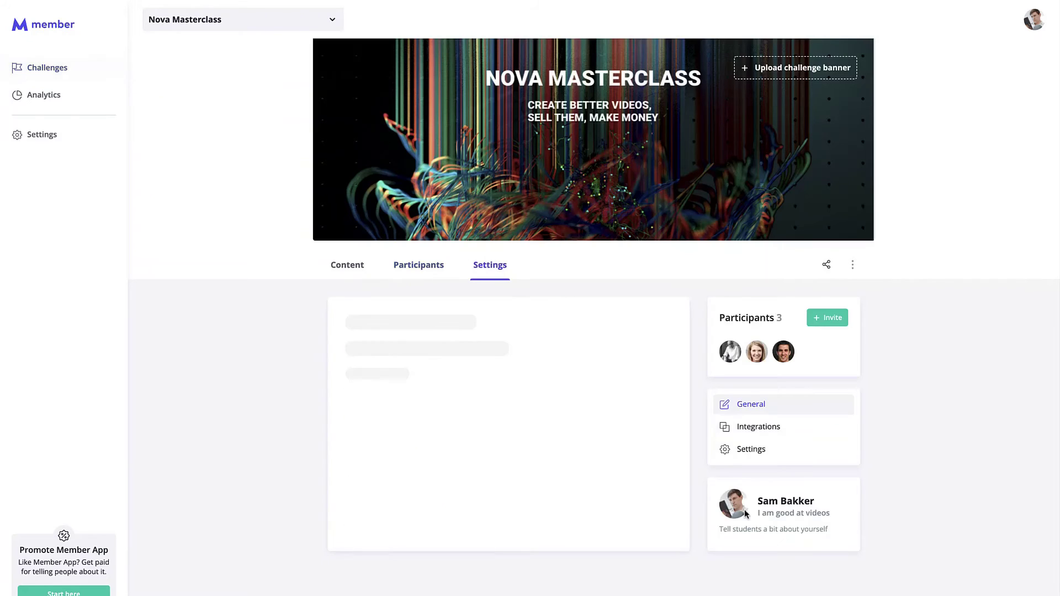
{"action": "left_click", "coordinate": [775, 432]}
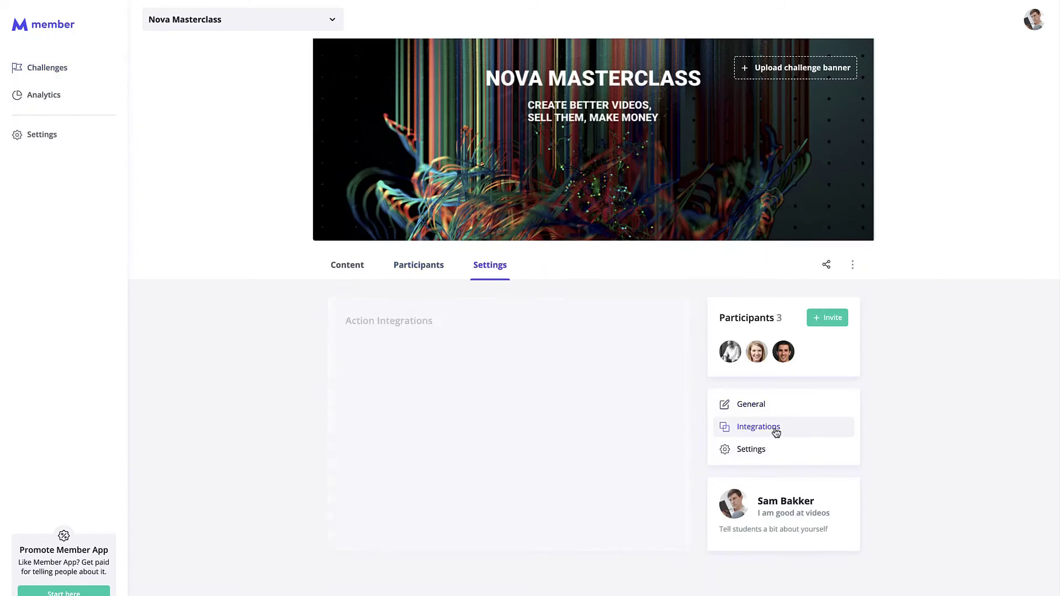
{"action": "left_click", "coordinate": [451, 392]}
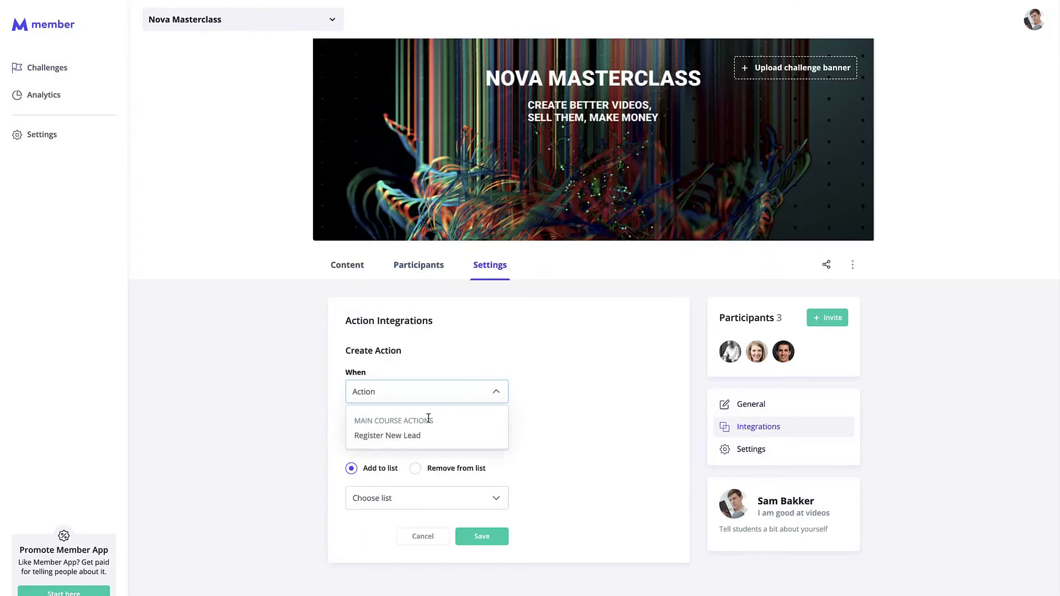
{"action": "left_click", "coordinate": [422, 435]}
{"action": "left_click", "coordinate": [458, 442]}
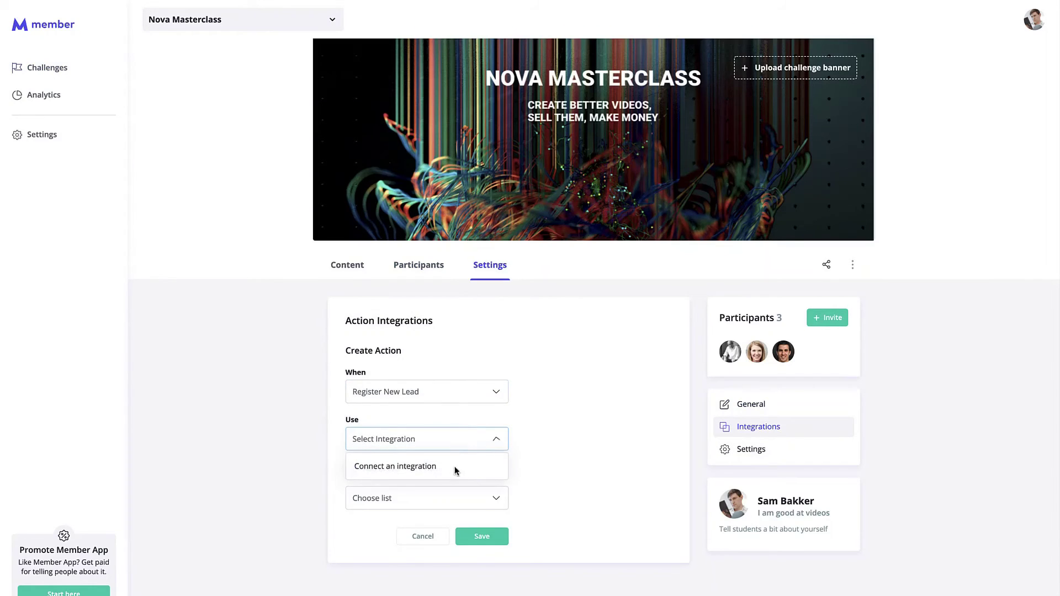
{"action": "left_click", "coordinate": [466, 445]}
Step: Review the drip feeding options, leaving By Section unchanged
{"action": "left_click", "coordinate": [764, 451]}
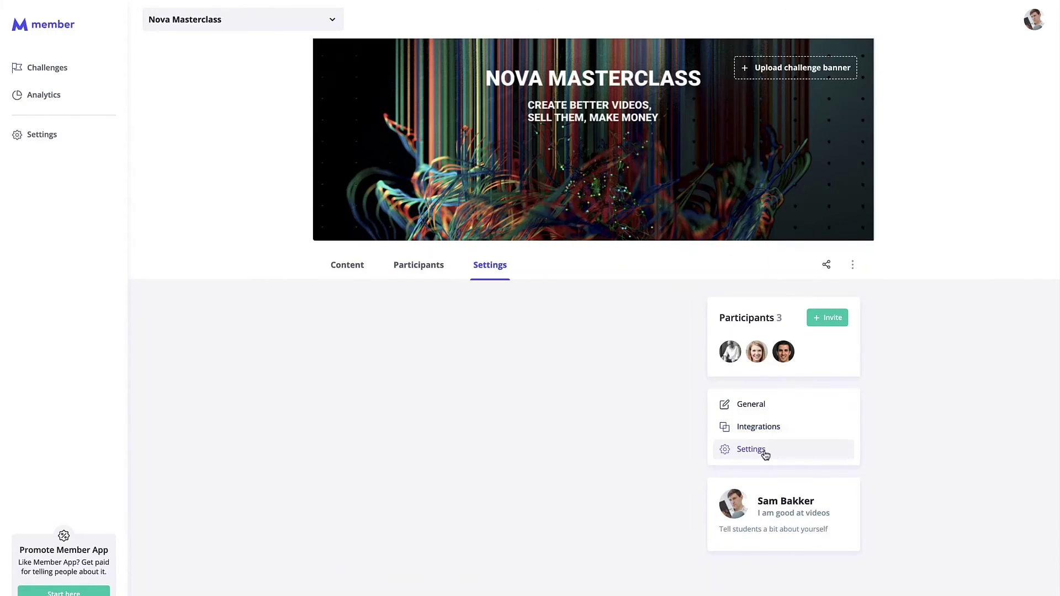
{"action": "scroll", "coordinate": [324, 414], "scroll_direction": "down", "scroll_amount": 2}
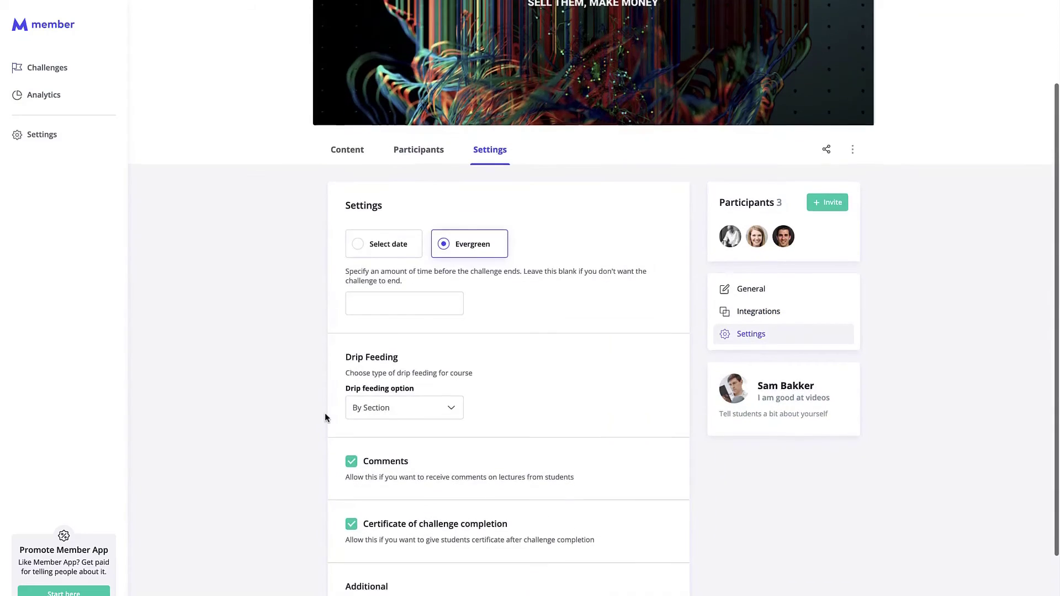
{"action": "scroll", "coordinate": [324, 418], "scroll_direction": "down", "scroll_amount": 3}
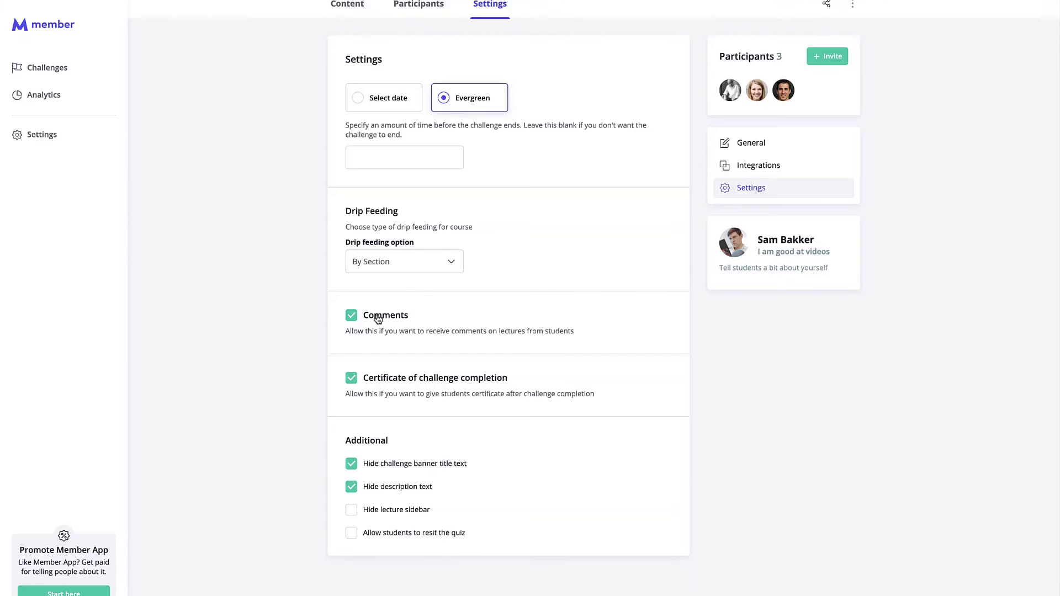
{"action": "left_click", "coordinate": [403, 266]}
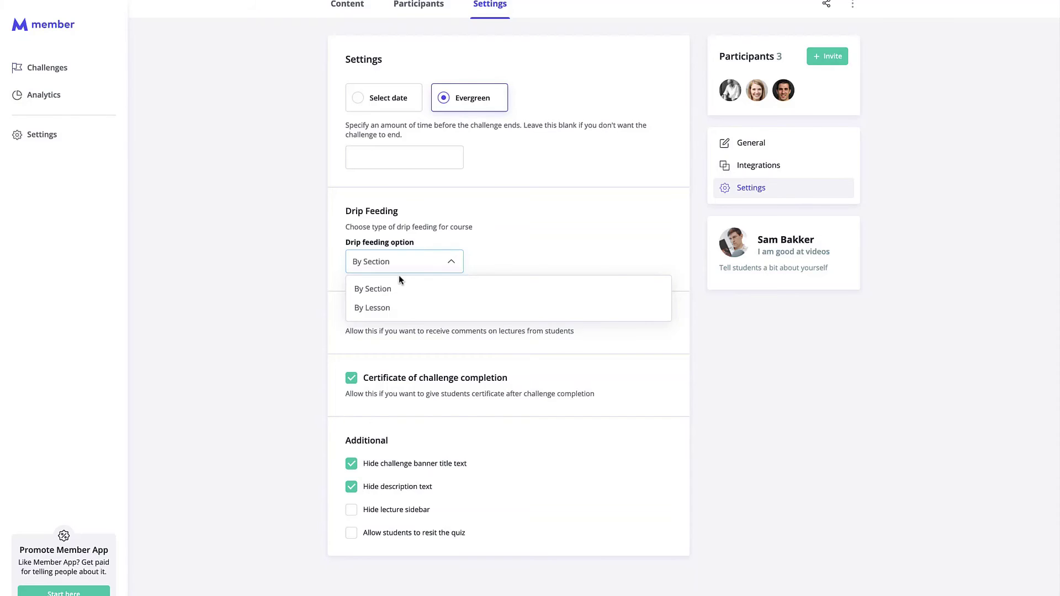
{"action": "left_click", "coordinate": [471, 214]}
Step: Try a fixed date but keep the challenge Evergreen, then return to Challenges
{"action": "scroll", "coordinate": [470, 214], "scroll_direction": "up", "scroll_amount": 2}
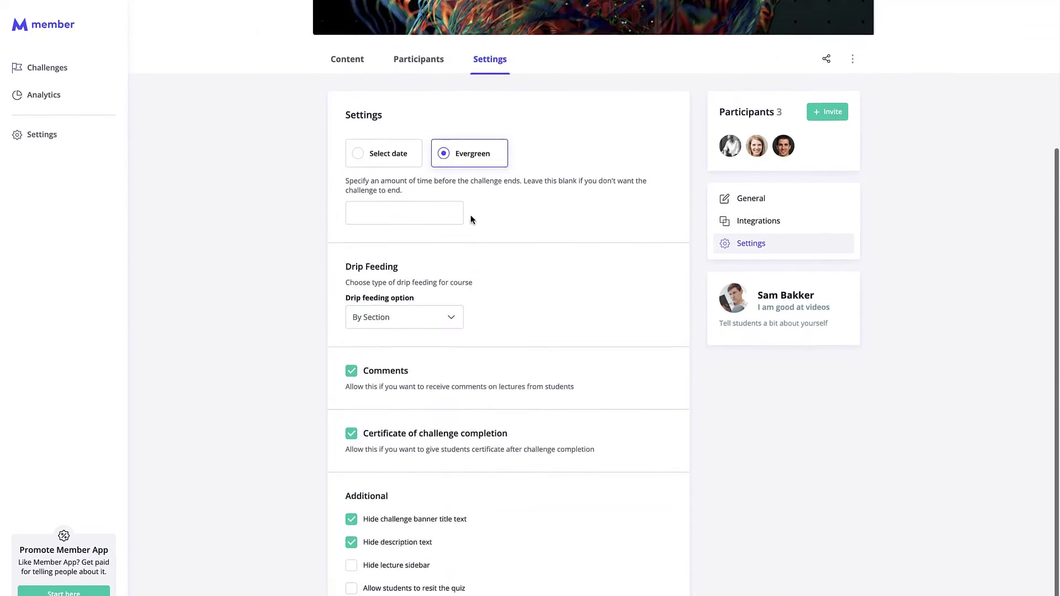
{"action": "left_click", "coordinate": [379, 214]}
{"action": "left_click", "coordinate": [472, 213]}
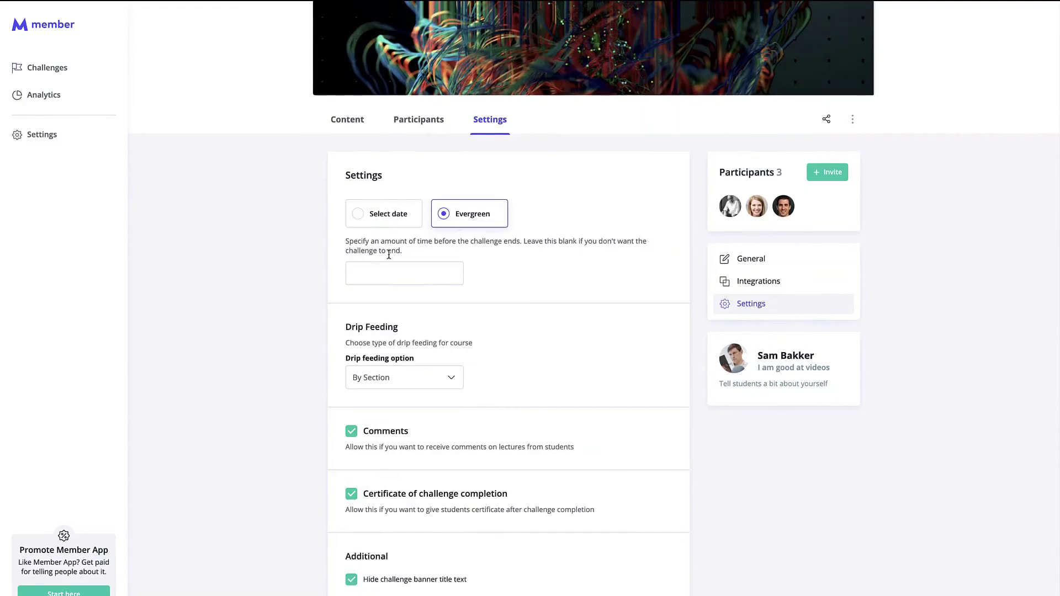
{"action": "left_click", "coordinate": [64, 62]}
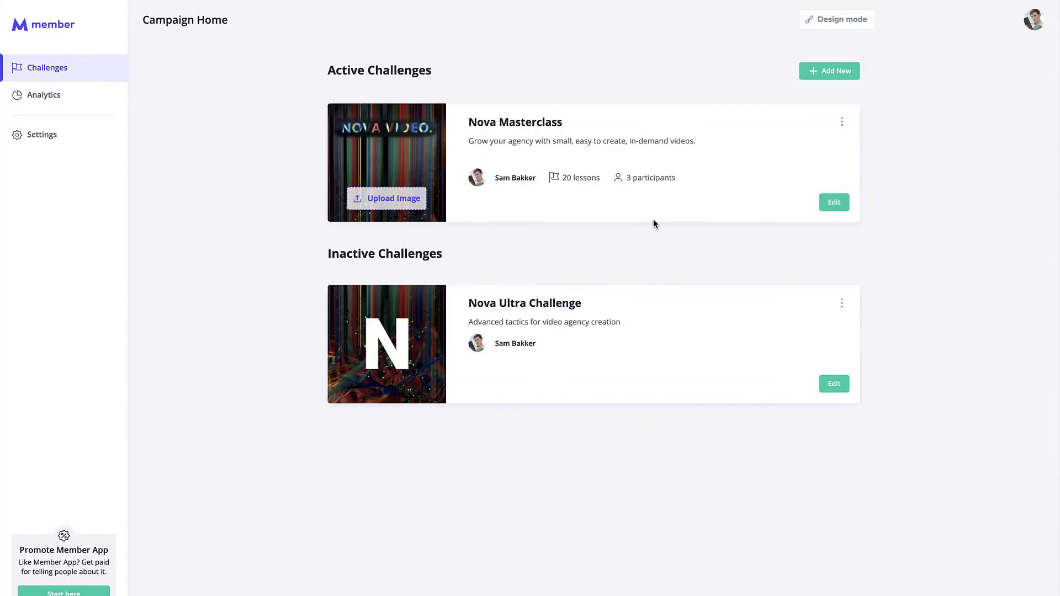
Step: Start a new challenge named 'This is a new challenge' with description 'this challenge is going to be good'
{"action": "left_click", "coordinate": [827, 72]}
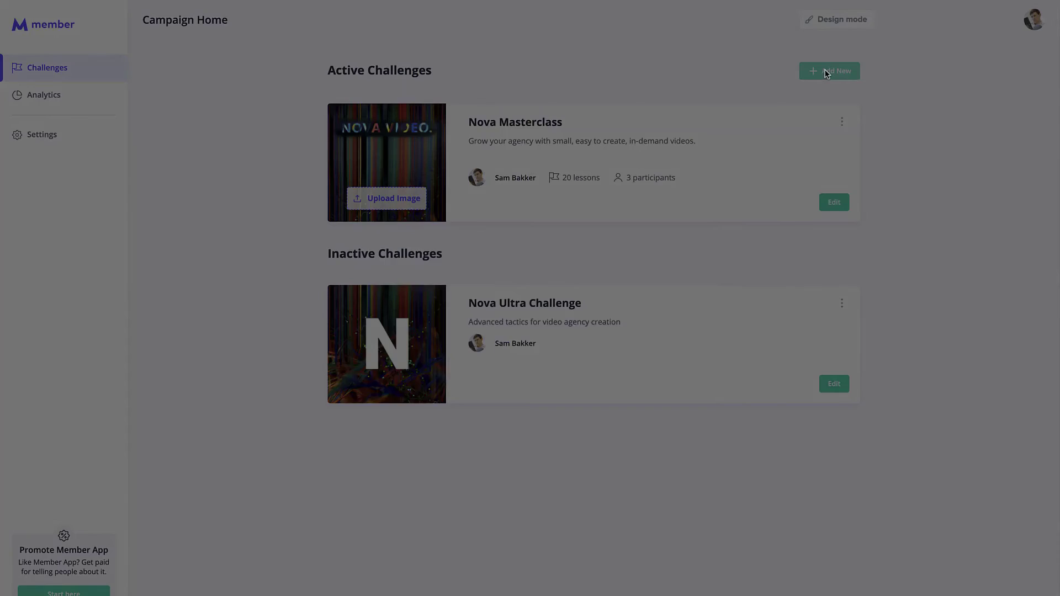
{"action": "left_click", "coordinate": [647, 268]}
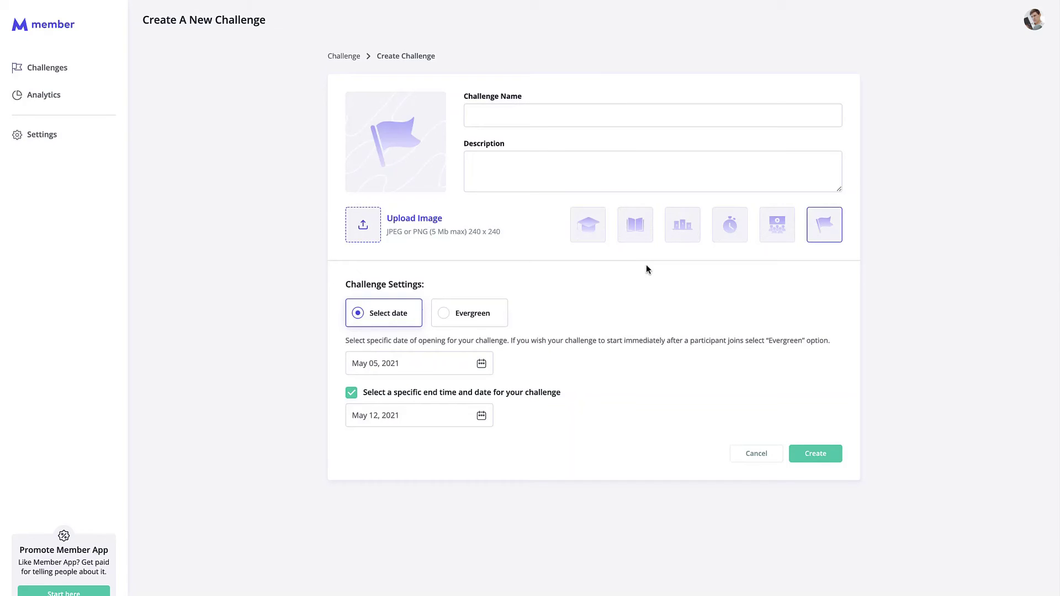
{"action": "left_click", "coordinate": [565, 110]}
{"action": "type", "text": "This "}
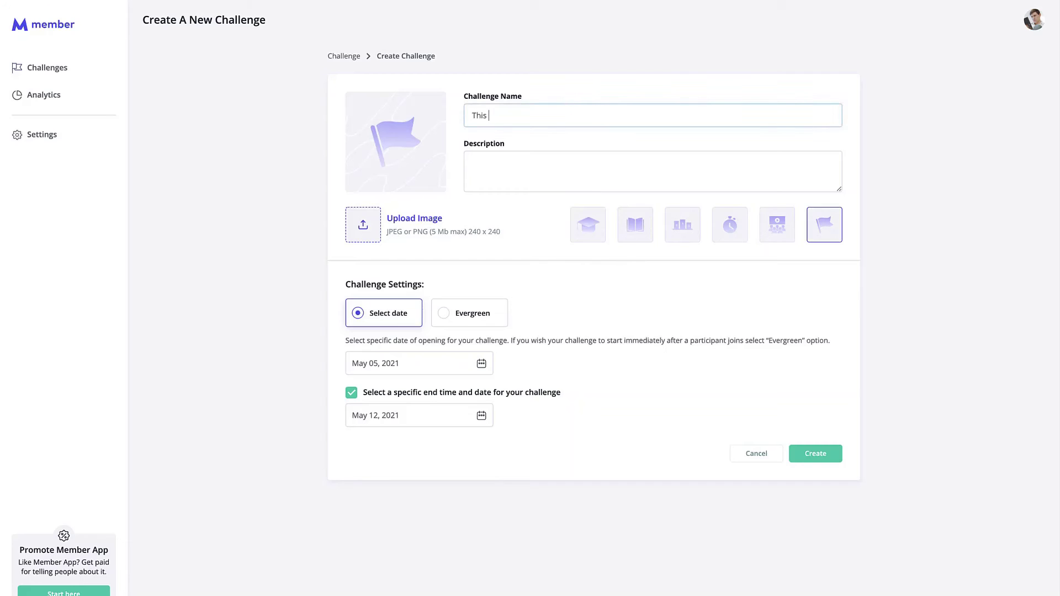
{"action": "type", "text": "is a new"}
{"action": "type", "text": "ngethis"}
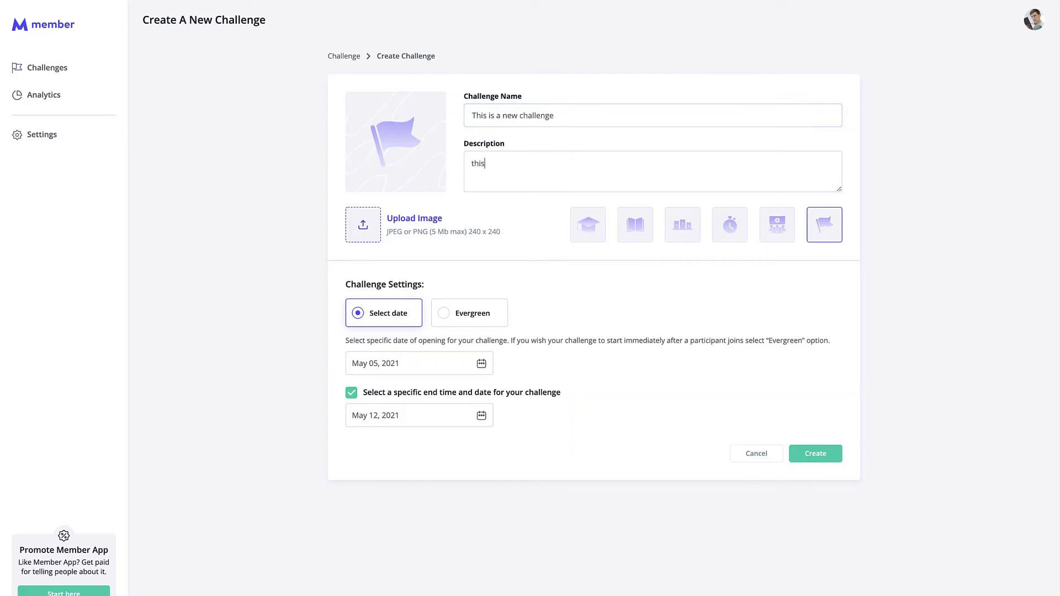
{"action": "type", "text": " challenge is going to be good"}
Step: Give it the graduation-cap image, make it Evergreen, create it and check its editor
{"action": "left_click", "coordinate": [577, 223]}
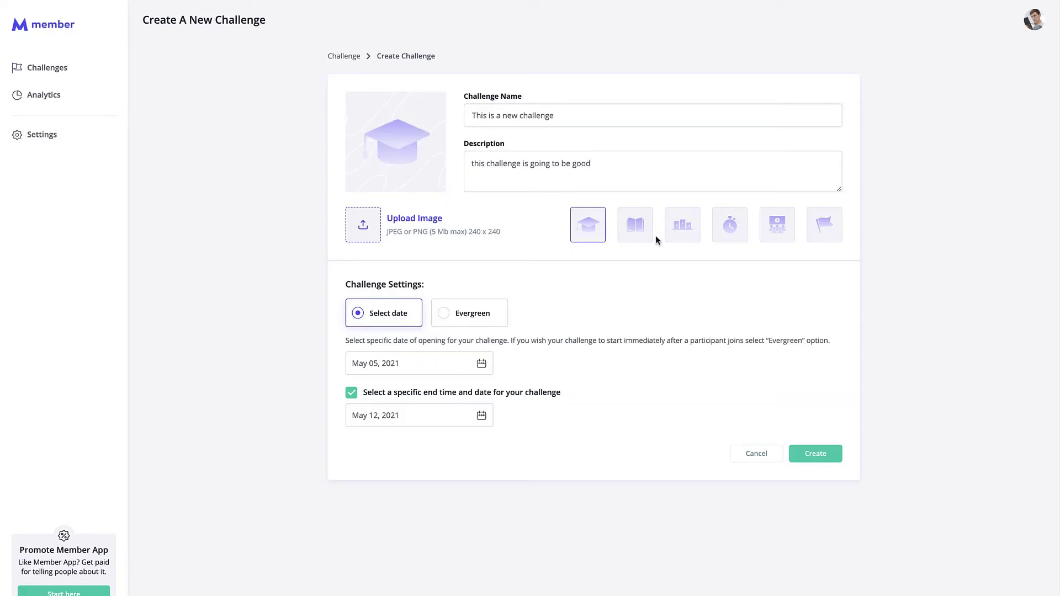
{"action": "left_click", "coordinate": [489, 314]}
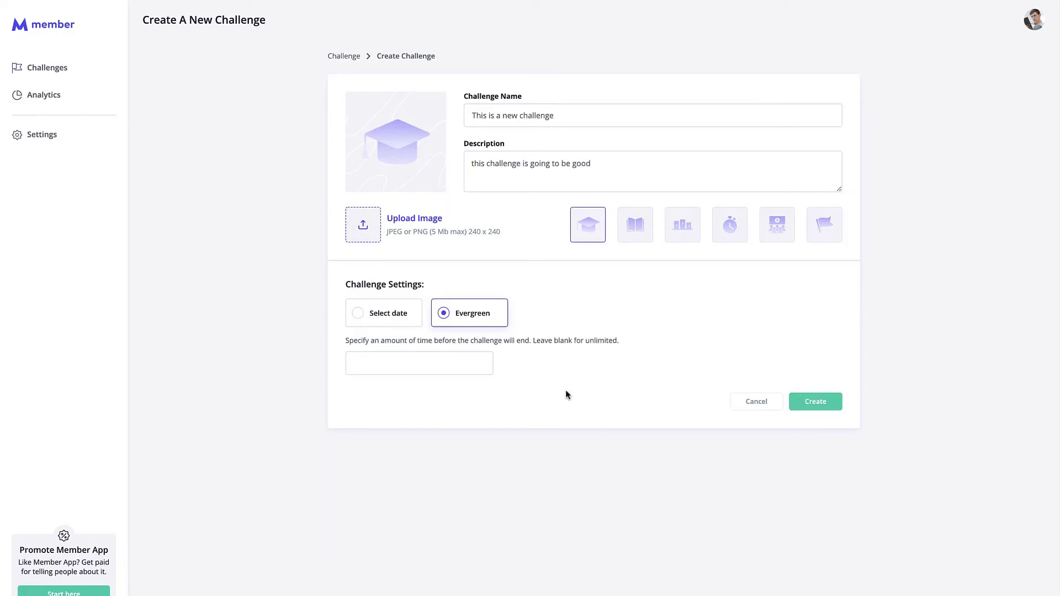
{"action": "left_click", "coordinate": [816, 402]}
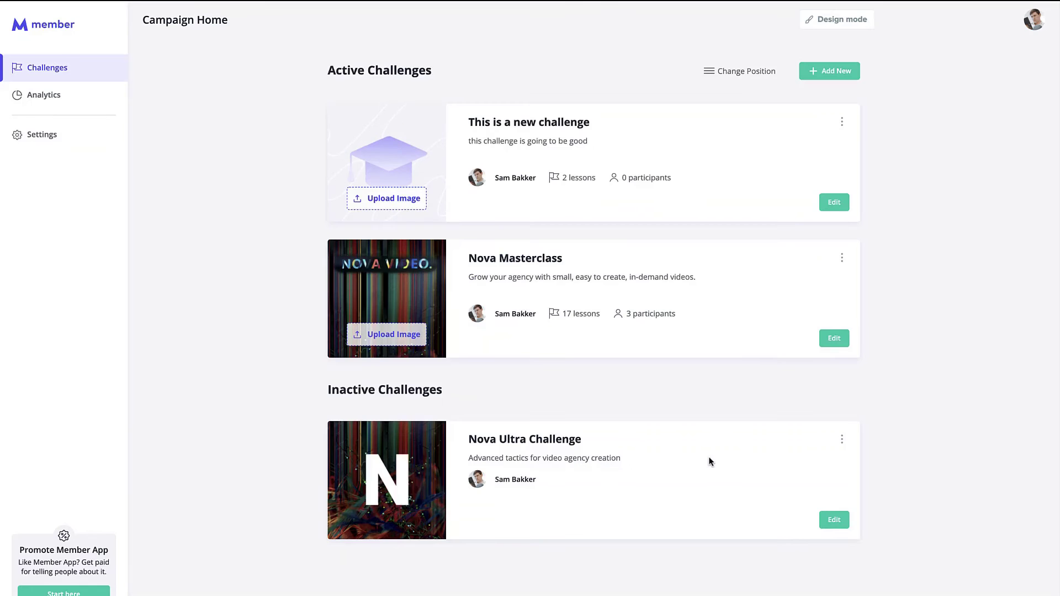
{"action": "left_click", "coordinate": [837, 206]}
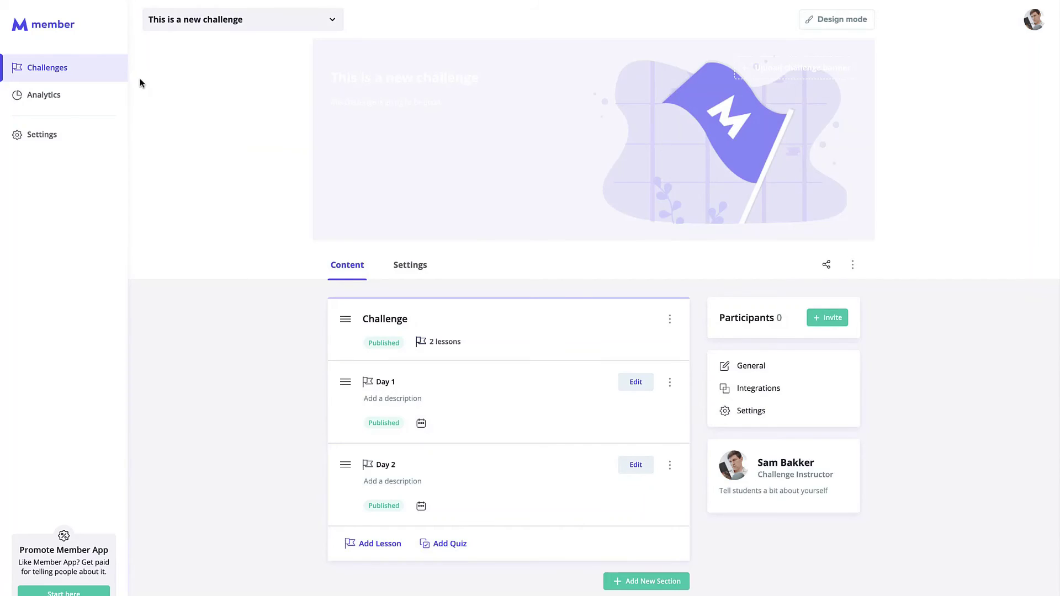
{"action": "left_click", "coordinate": [114, 77]}
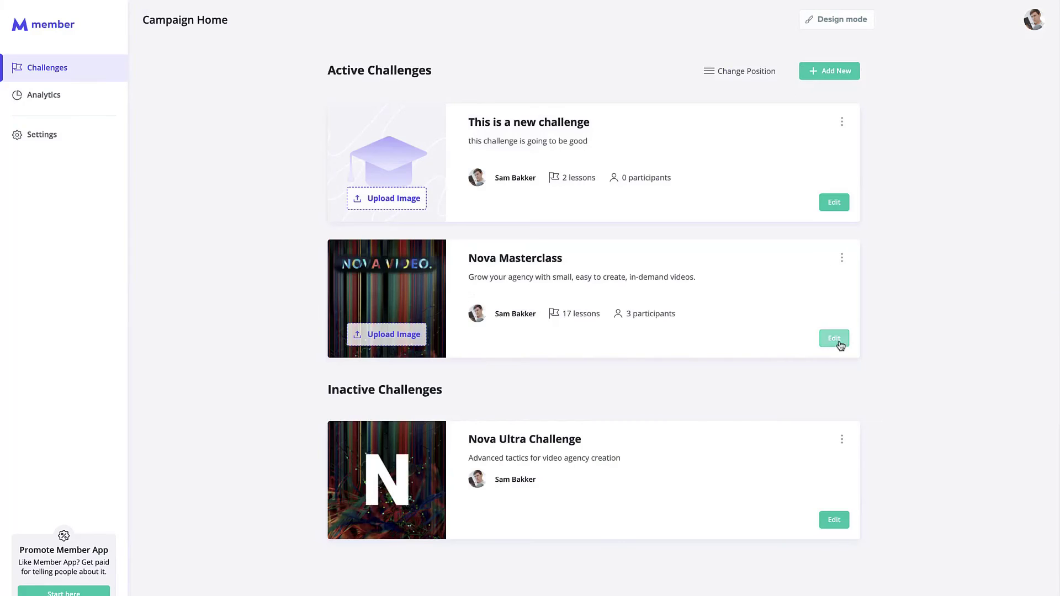
Step: Open Quiz no 1 in Nova Masterclass's Section #3 for editing
{"action": "left_click", "coordinate": [833, 338]}
{"action": "scroll", "coordinate": [536, 299], "scroll_direction": "down", "scroll_amount": 5}
{"action": "scroll", "coordinate": [528, 298], "scroll_direction": "up", "scroll_amount": 3}
{"action": "scroll", "coordinate": [620, 457], "scroll_direction": "down", "scroll_amount": 4}
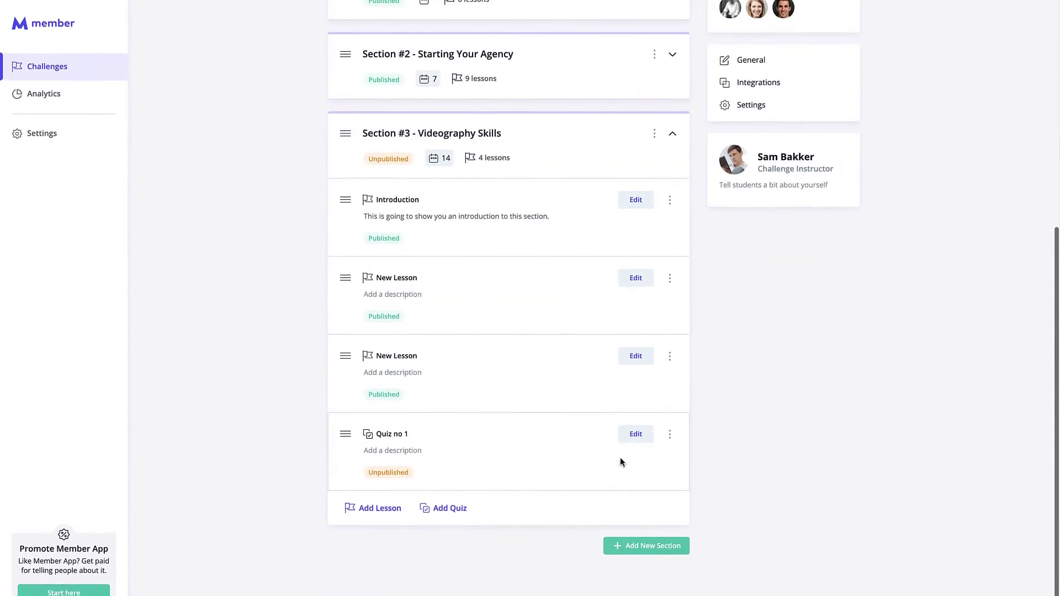
{"action": "left_click", "coordinate": [634, 440]}
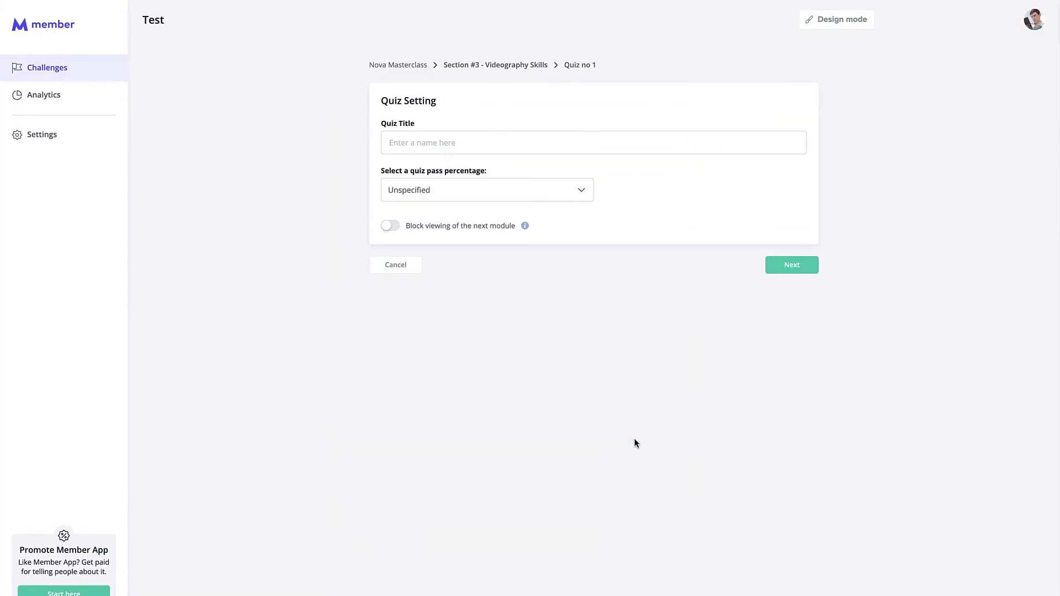
Step: Title the quiz 'Quiz #1', set an 80% pass mark, and continue to questions
{"action": "left_click", "coordinate": [444, 145]}
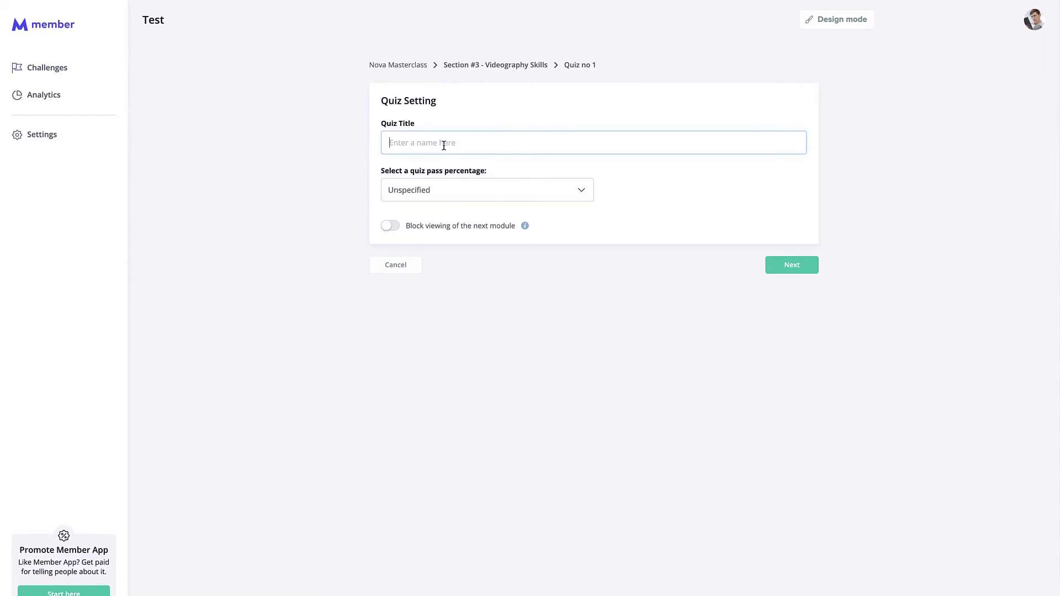
{"action": "type", "text": "Quiz #1"}
{"action": "left_click", "coordinate": [455, 190]}
{"action": "left_click", "coordinate": [454, 362]}
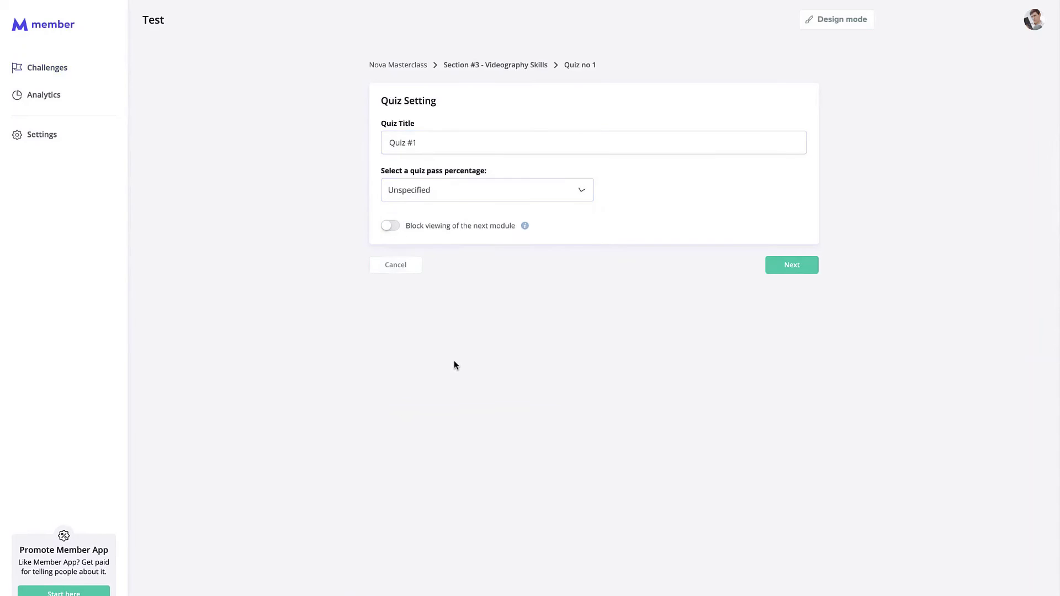
{"action": "left_click", "coordinate": [459, 190]}
{"action": "left_click", "coordinate": [446, 367]}
{"action": "left_click", "coordinate": [802, 265]}
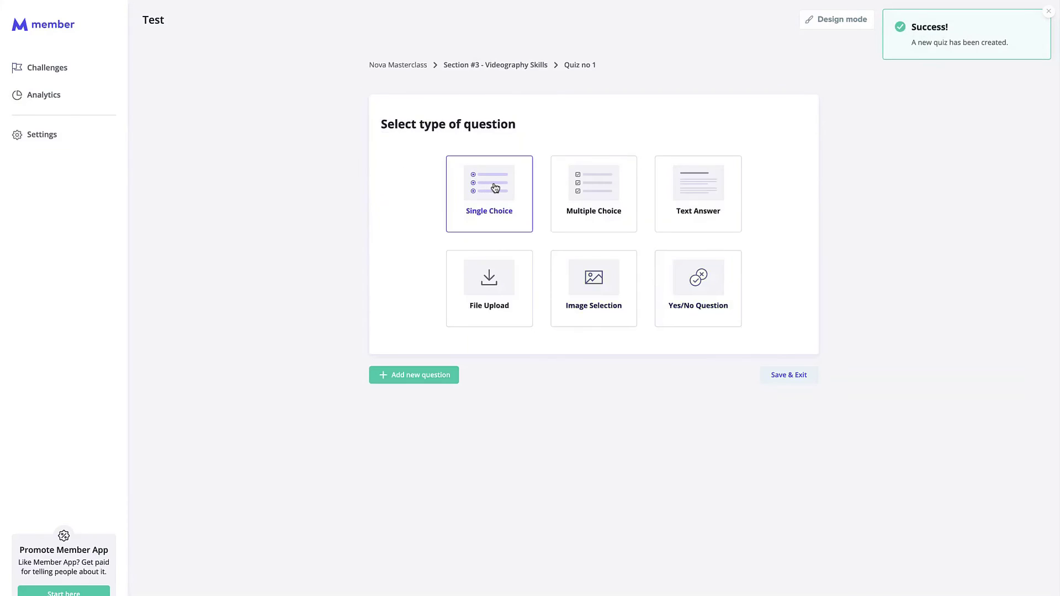
Step: Add a Single Choice question 'What is 1 + 1' with answers 2, 3, 4, 5, marking 2 correct
{"action": "left_click", "coordinate": [554, 218]}
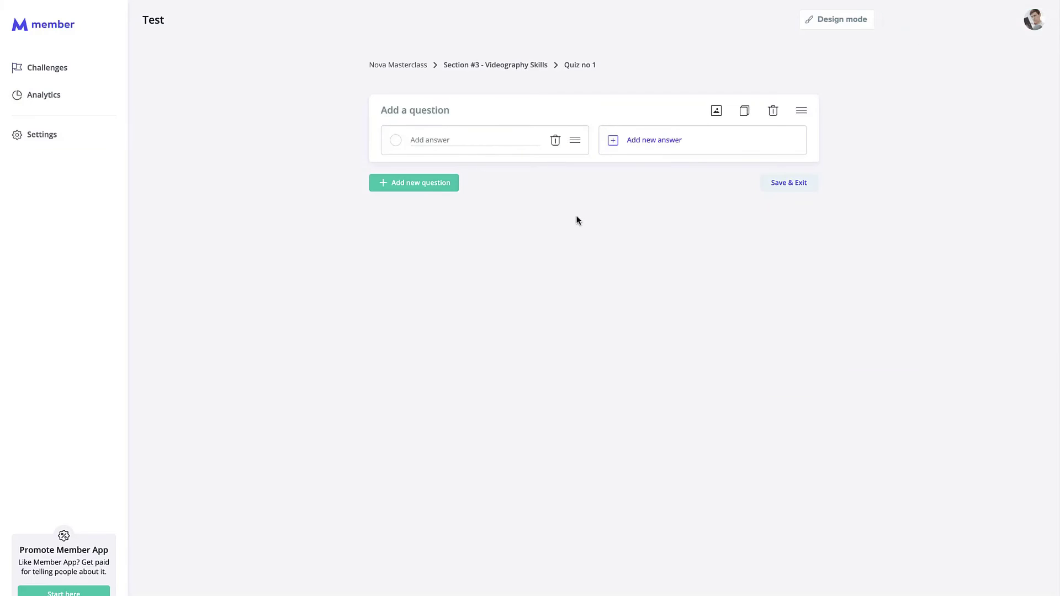
{"action": "left_click", "coordinate": [434, 113]}
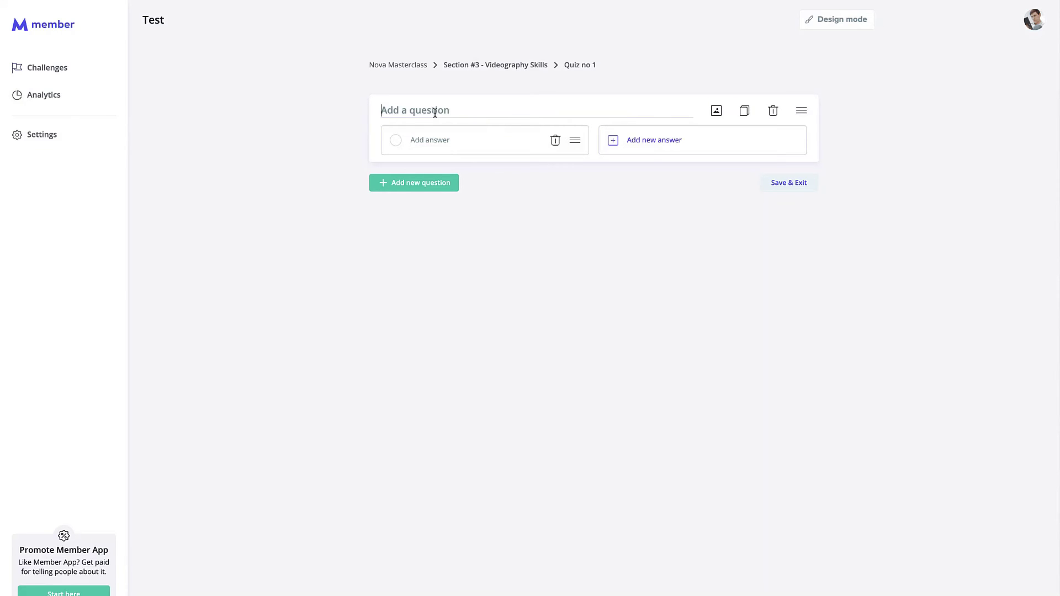
{"action": "type", "text": "What is 1 + 1"}
{"action": "left_click", "coordinate": [455, 142]}
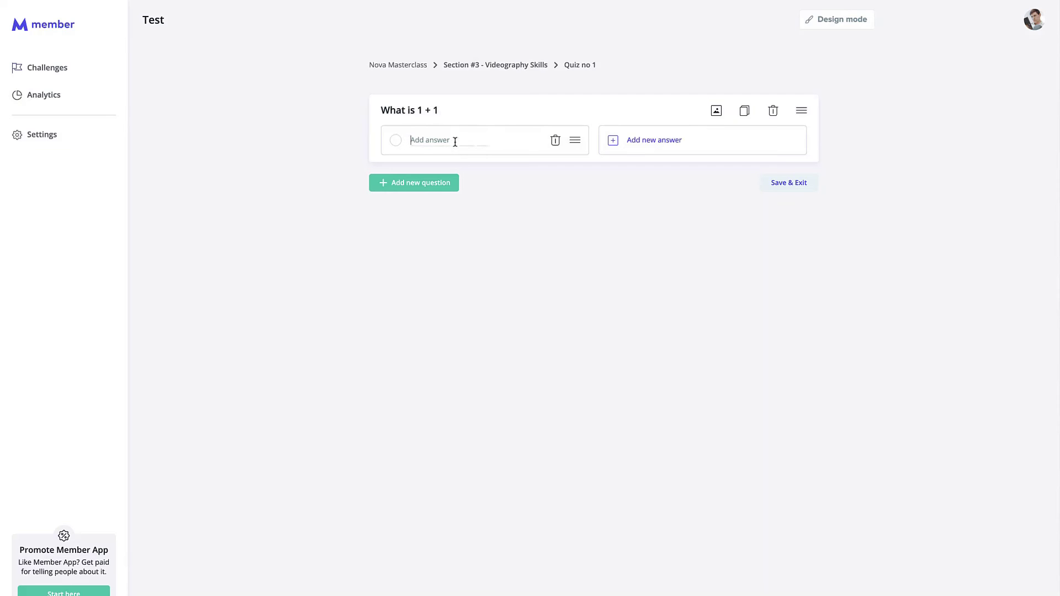
{"action": "type", "text": "2"}
{"action": "left_click", "coordinate": [645, 141]}
{"action": "type", "text": "3"}
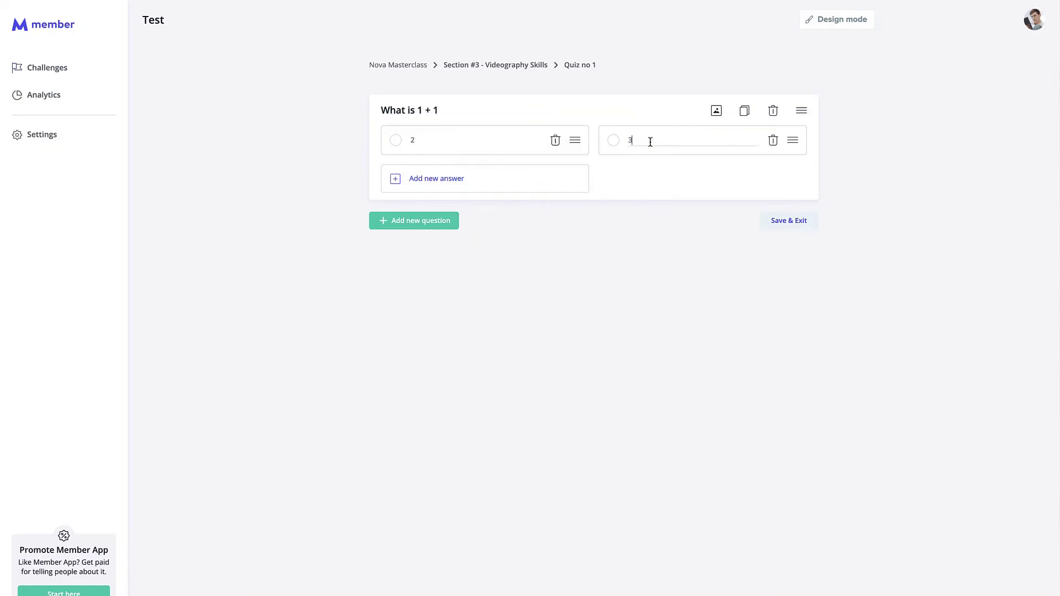
{"action": "left_click", "coordinate": [500, 177]}
{"action": "type", "text": "4"}
{"action": "left_click", "coordinate": [647, 187]}
{"action": "type", "text": "5"}
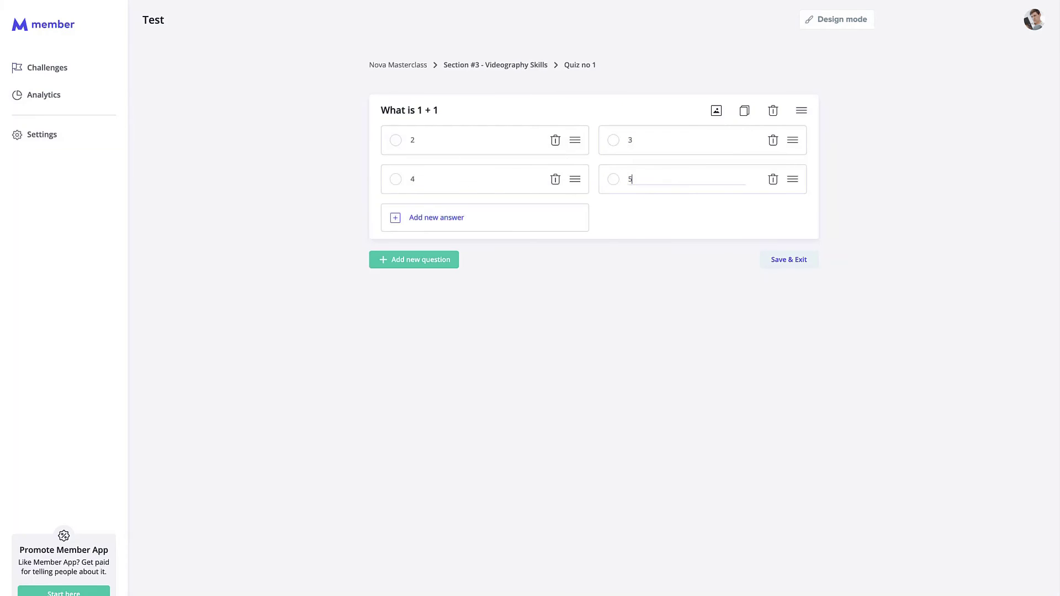
{"action": "left_click", "coordinate": [605, 260]}
{"action": "left_click", "coordinate": [395, 140]}
Step: Try an Image Selection question 'Which one is Sam?', delete it, and save the quiz
{"action": "left_click", "coordinate": [452, 265]}
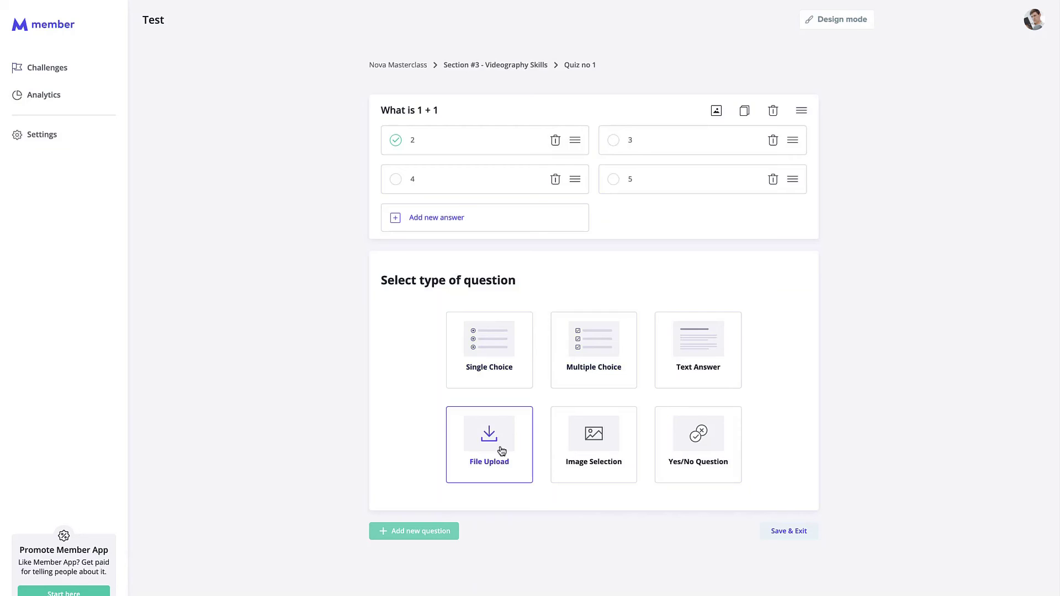
{"action": "left_click", "coordinate": [612, 455]}
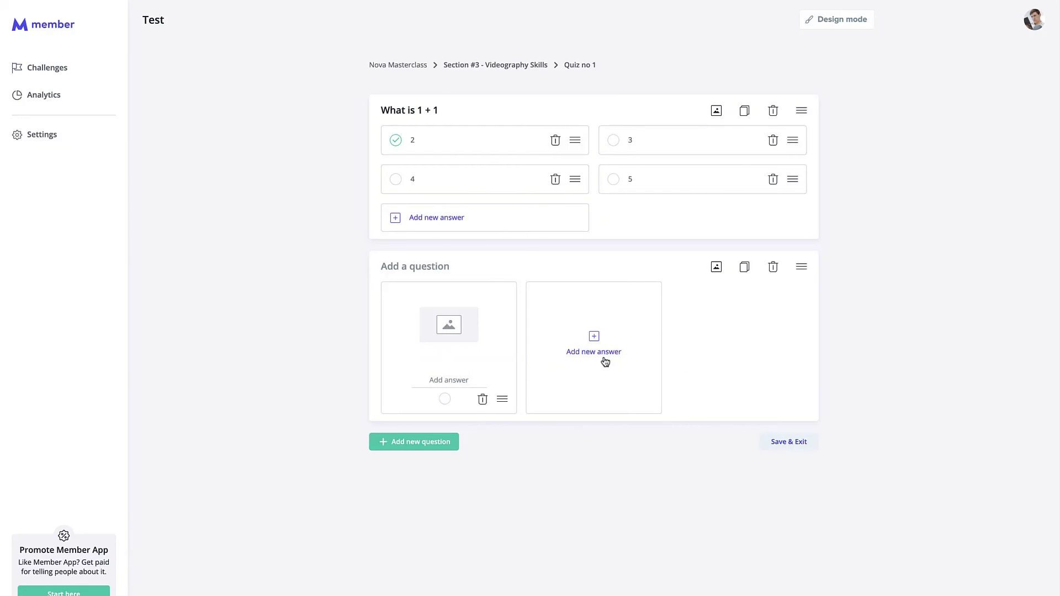
{"action": "left_click", "coordinate": [448, 267]}
{"action": "type", "text": "Which one is Sam?"}
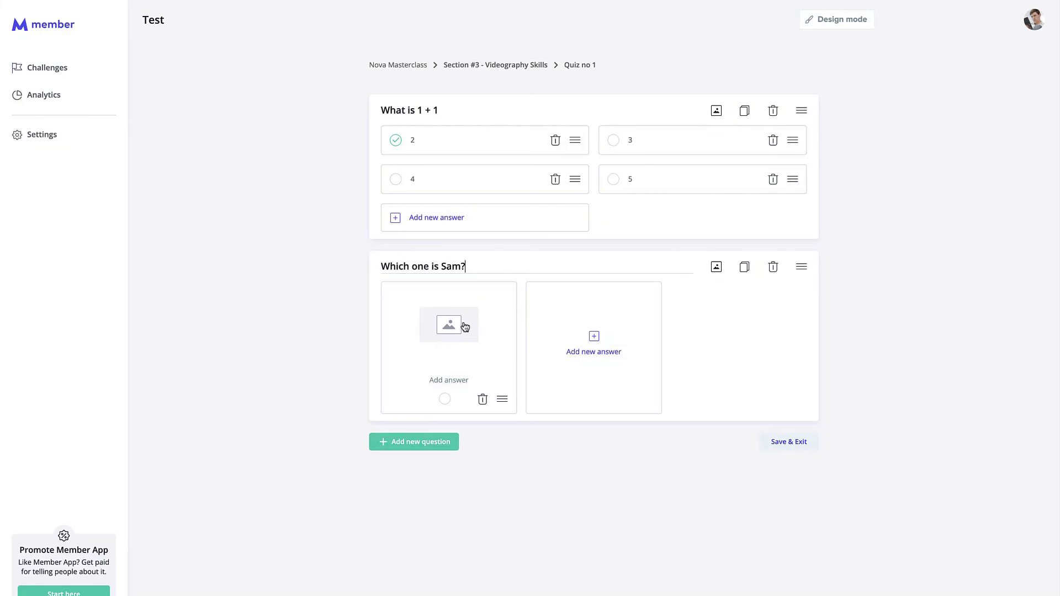
{"action": "left_click", "coordinate": [627, 338]}
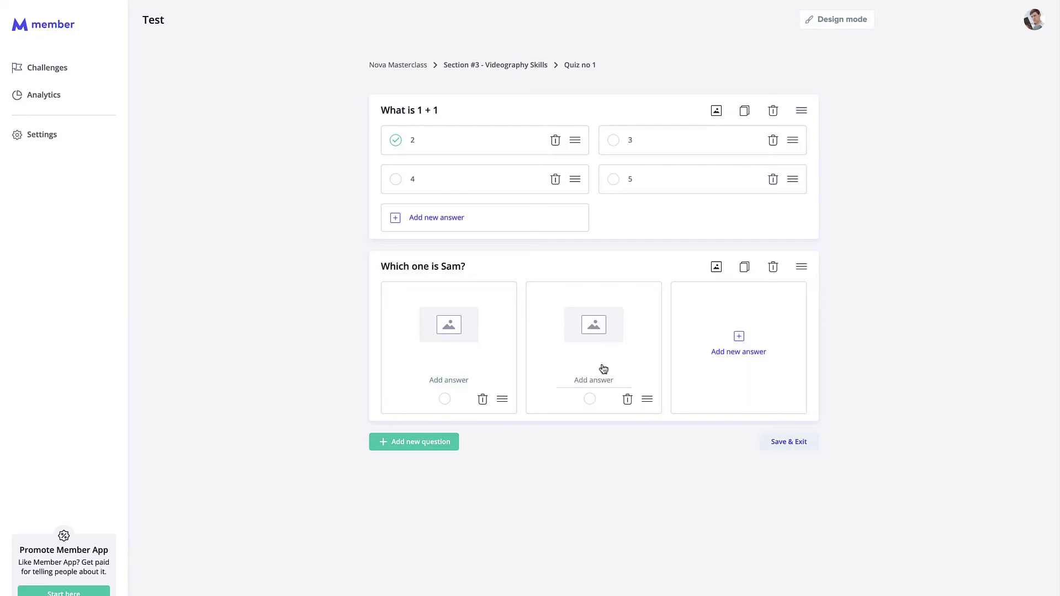
{"action": "left_click", "coordinate": [773, 267]}
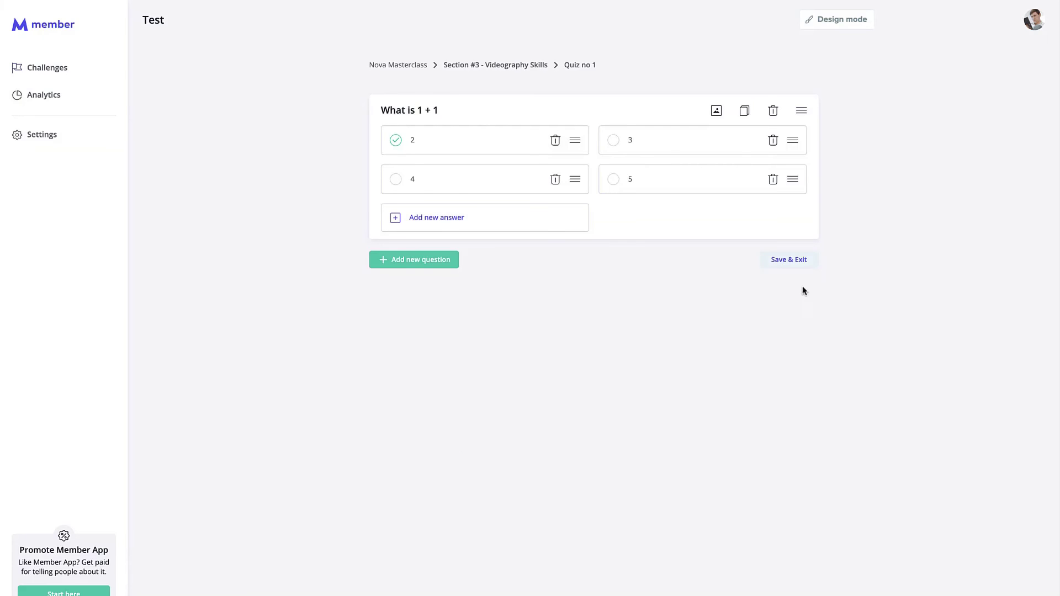
{"action": "left_click", "coordinate": [795, 264]}
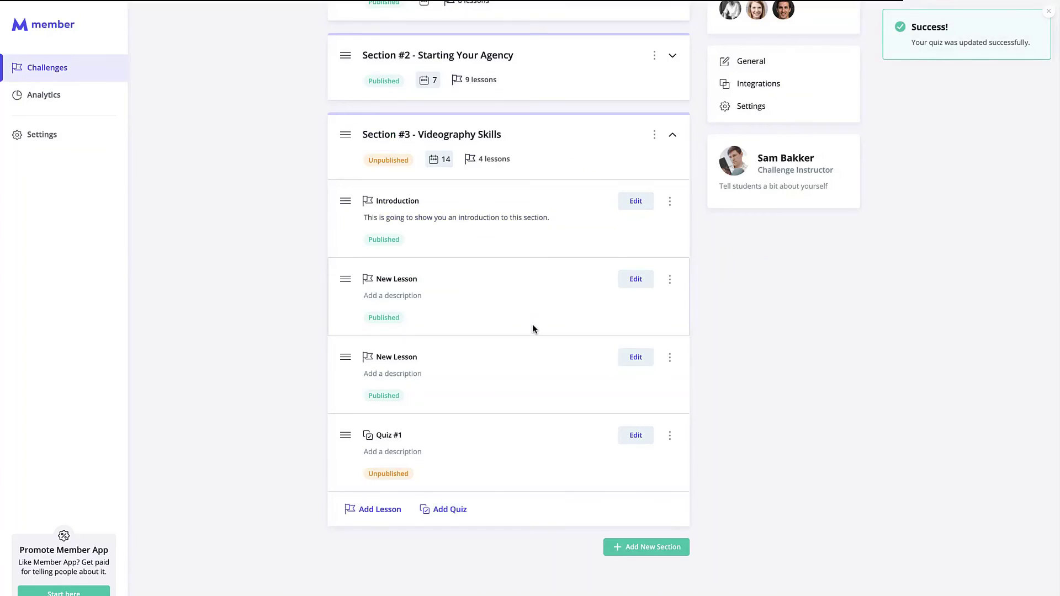
Step: Publish Quiz #1 in Section #3 and open its settings
{"action": "left_click", "coordinate": [670, 447]}
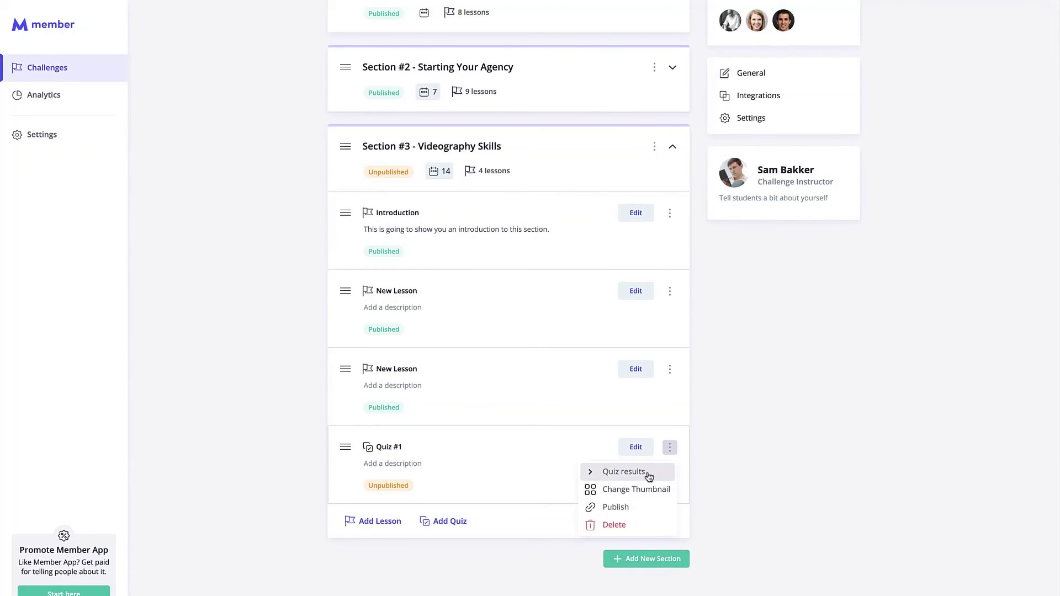
{"action": "left_click", "coordinate": [643, 506]}
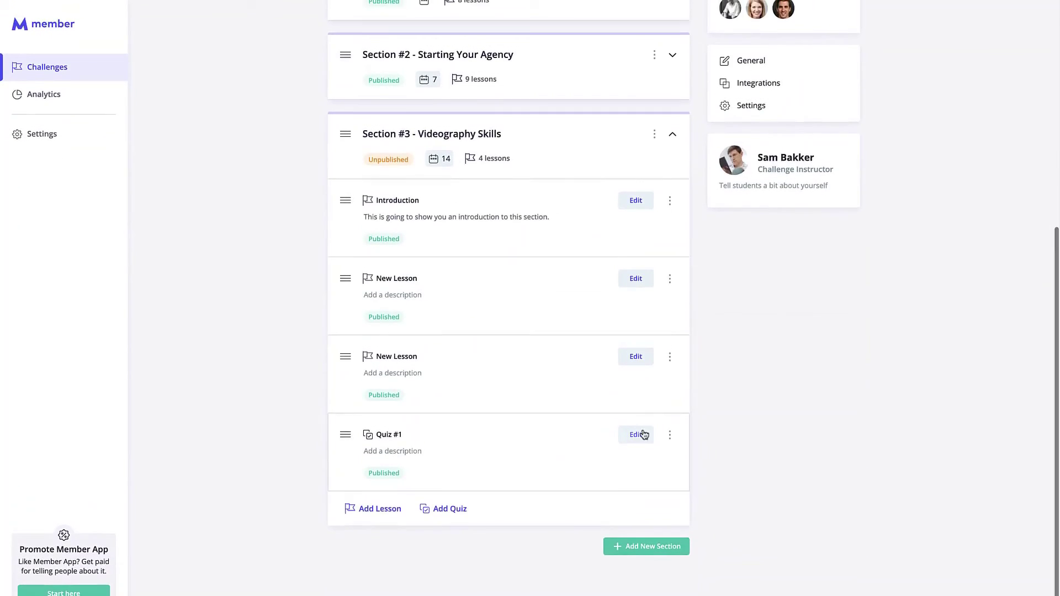
{"action": "left_click", "coordinate": [639, 435]}
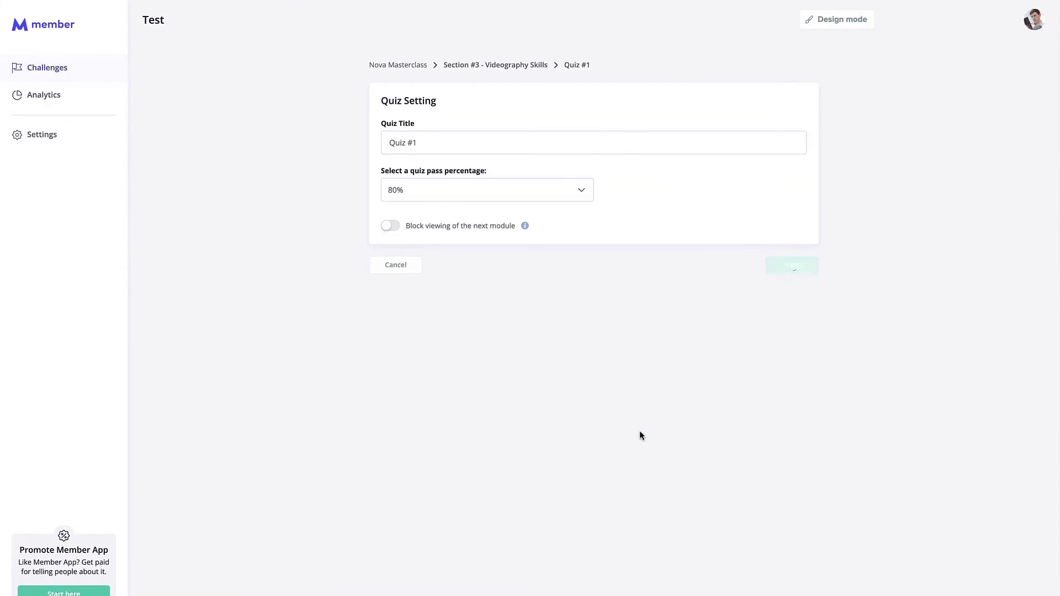
Step: Preview the quiz in Design mode, then go back to the admin campaign list
{"action": "left_click", "coordinate": [841, 27]}
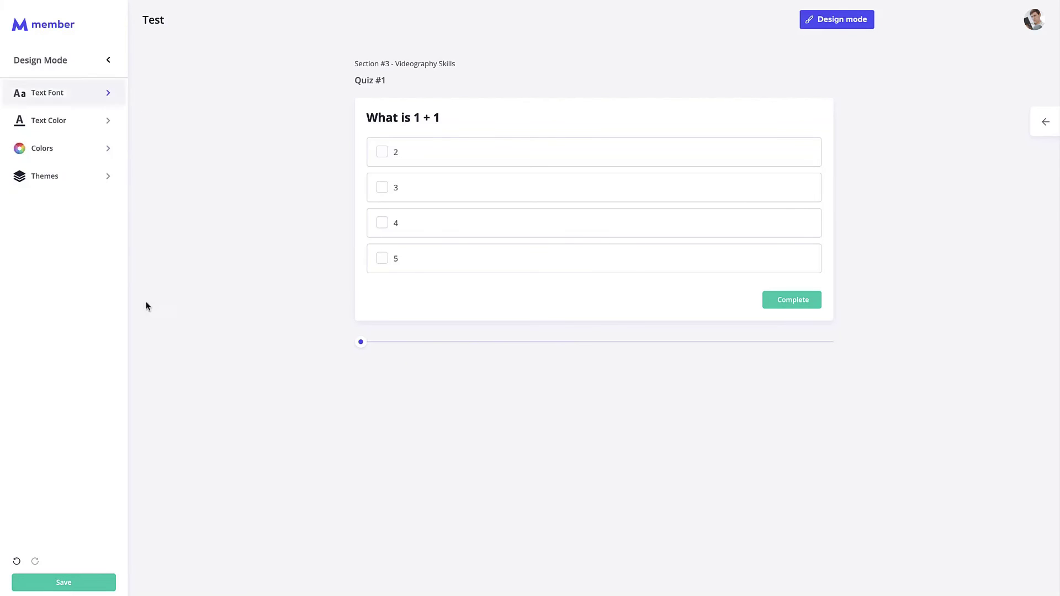
{"action": "left_click", "coordinate": [1034, 20]}
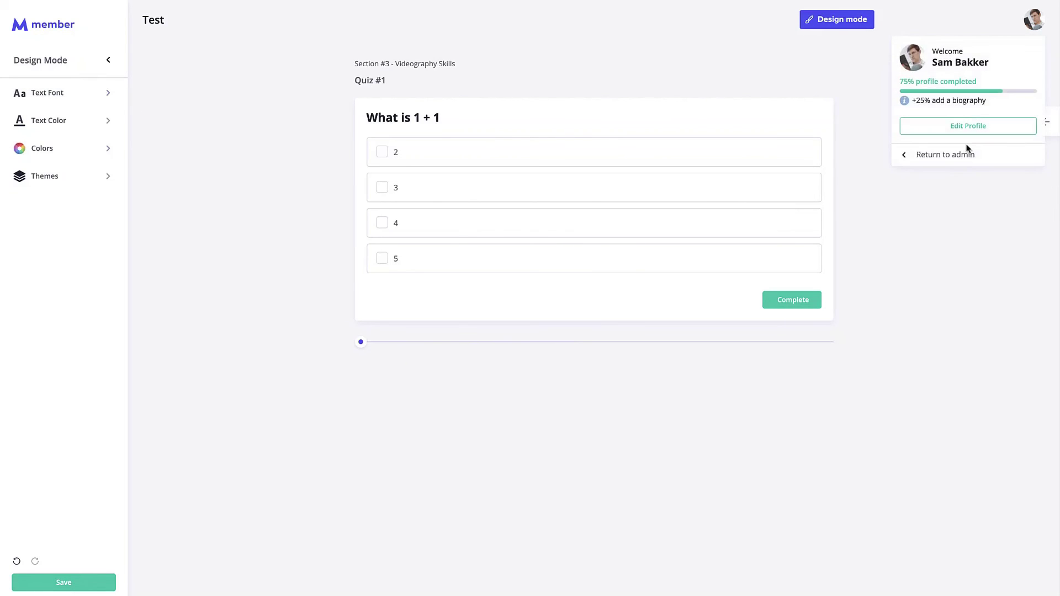
{"action": "left_click", "coordinate": [966, 155]}
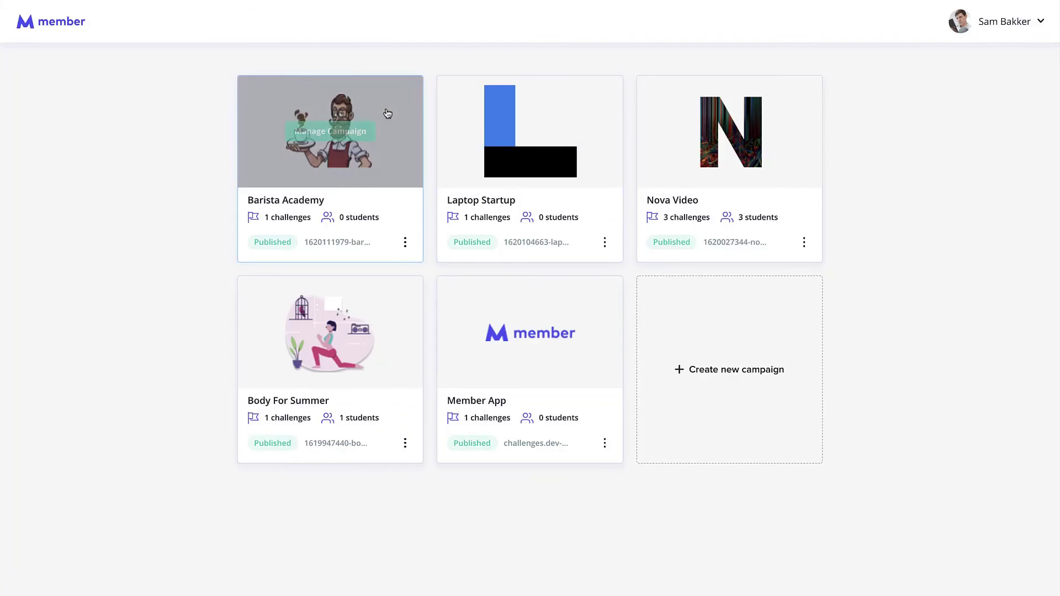